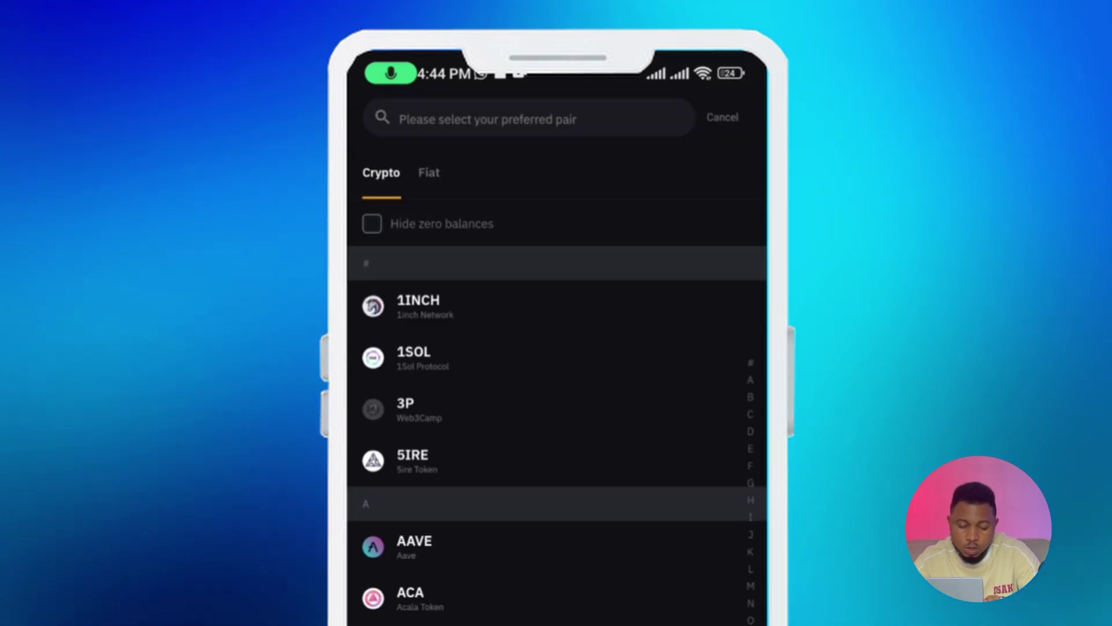
Search for bnb, select BNB as the coin to withdraw on-chain, and activate its withdrawal address field.
type("bnb")
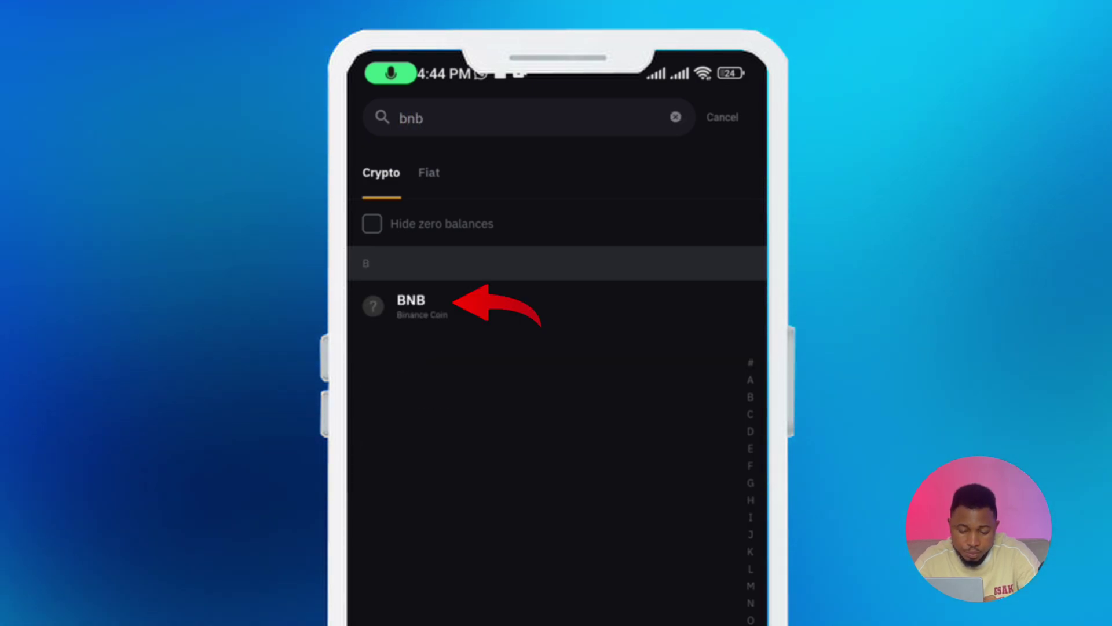
left_click(411, 301)
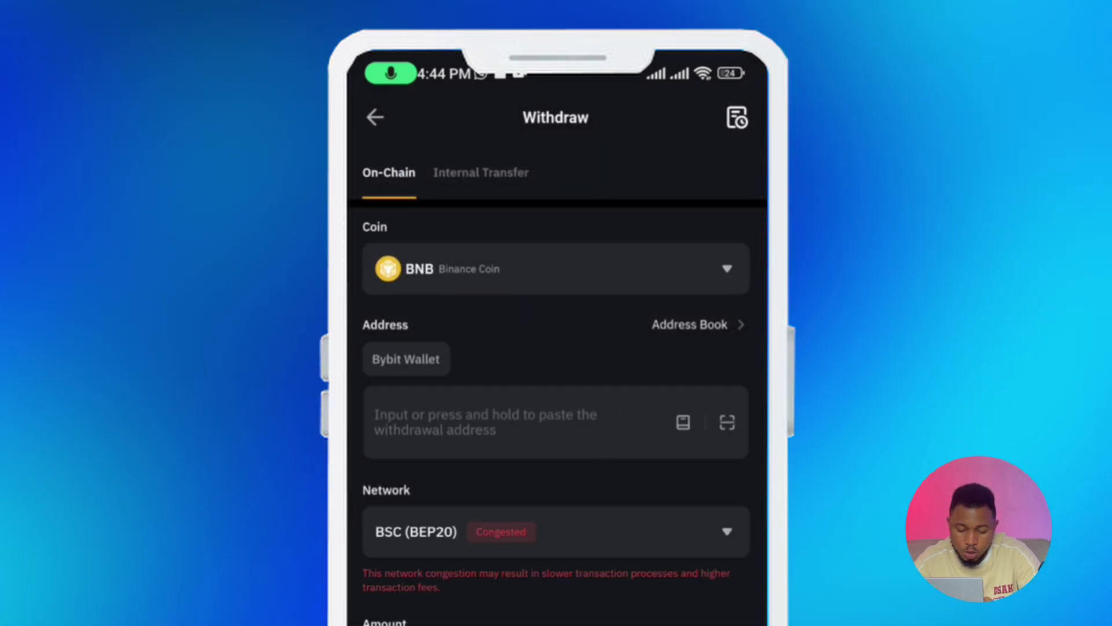
left_click(492, 422)
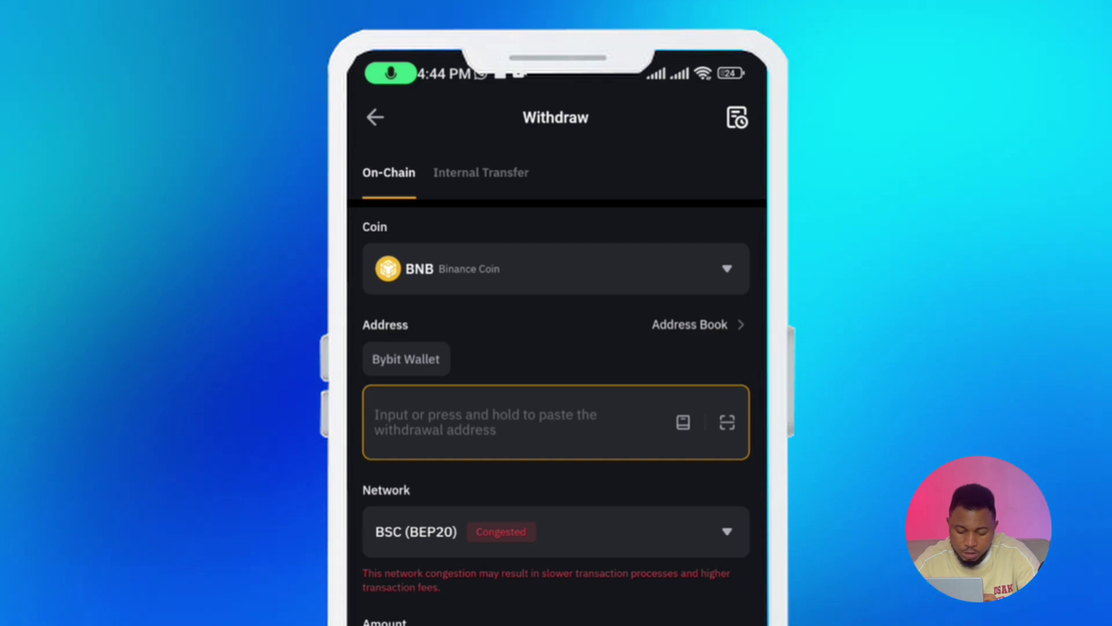
key("Escape")
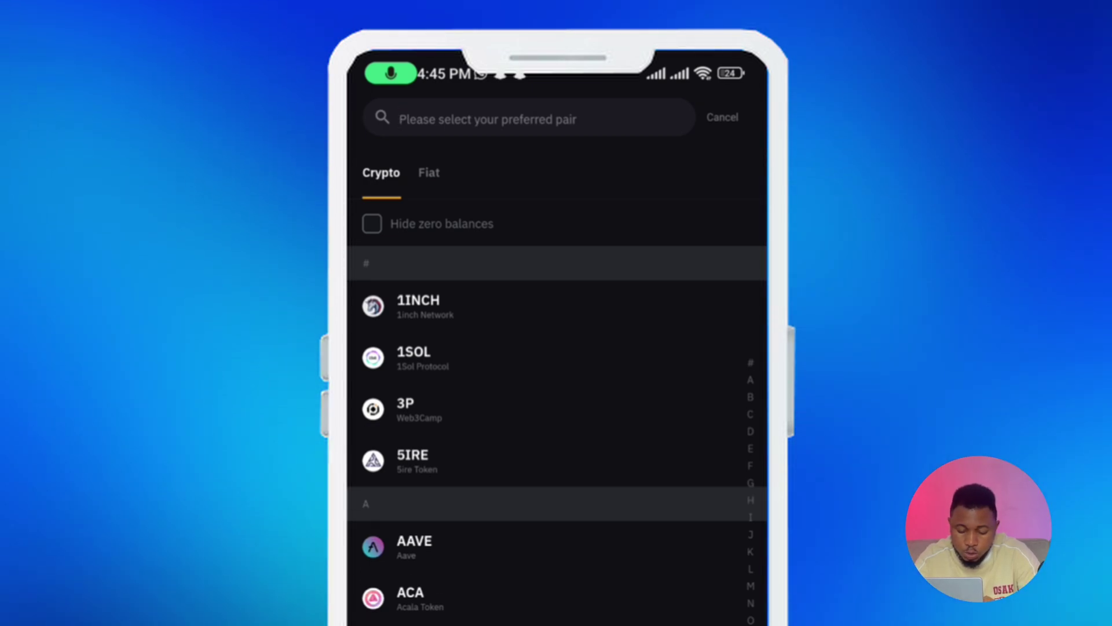
Search for sol, select SOL (Solana) as the coin to withdraw, and choose SOL as the withdrawal network.
left_click(406, 119)
type("sol")
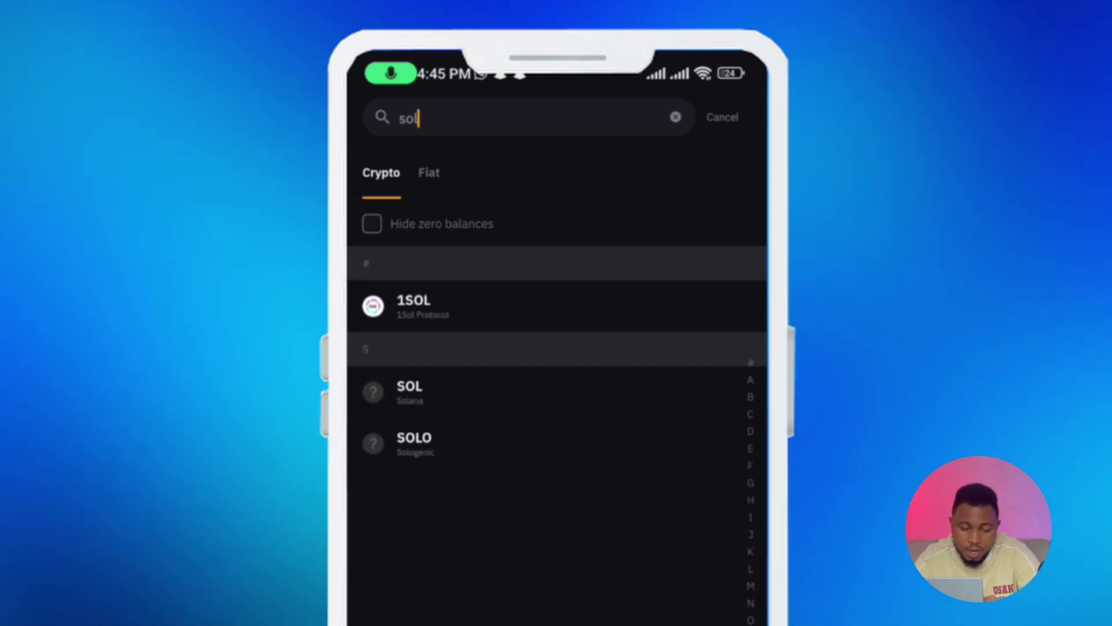
left_click(409, 392)
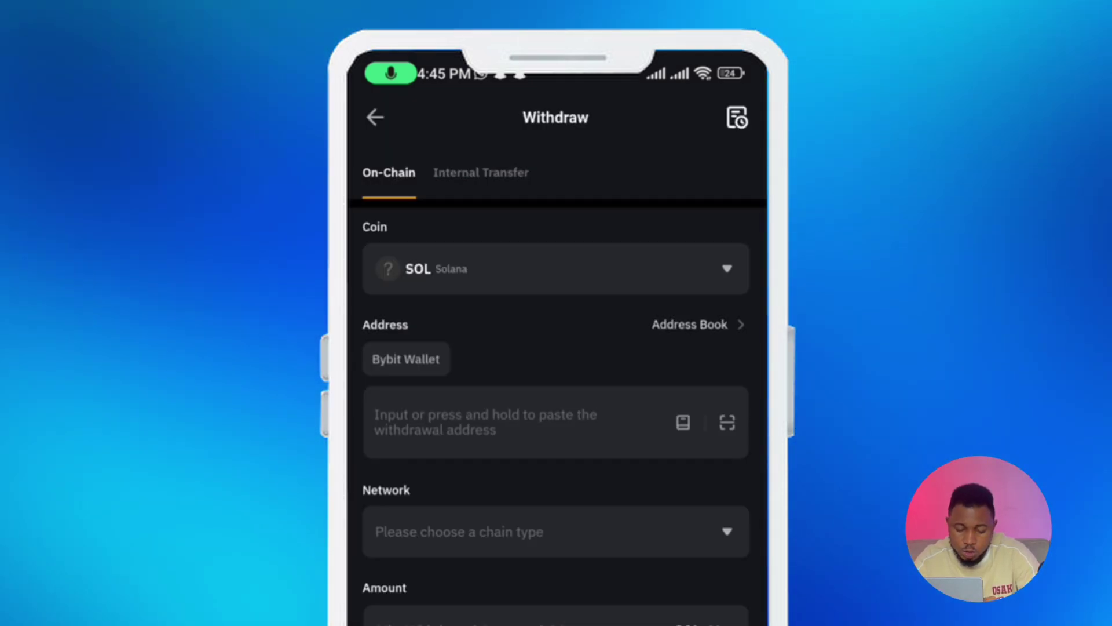
left_click(485, 422)
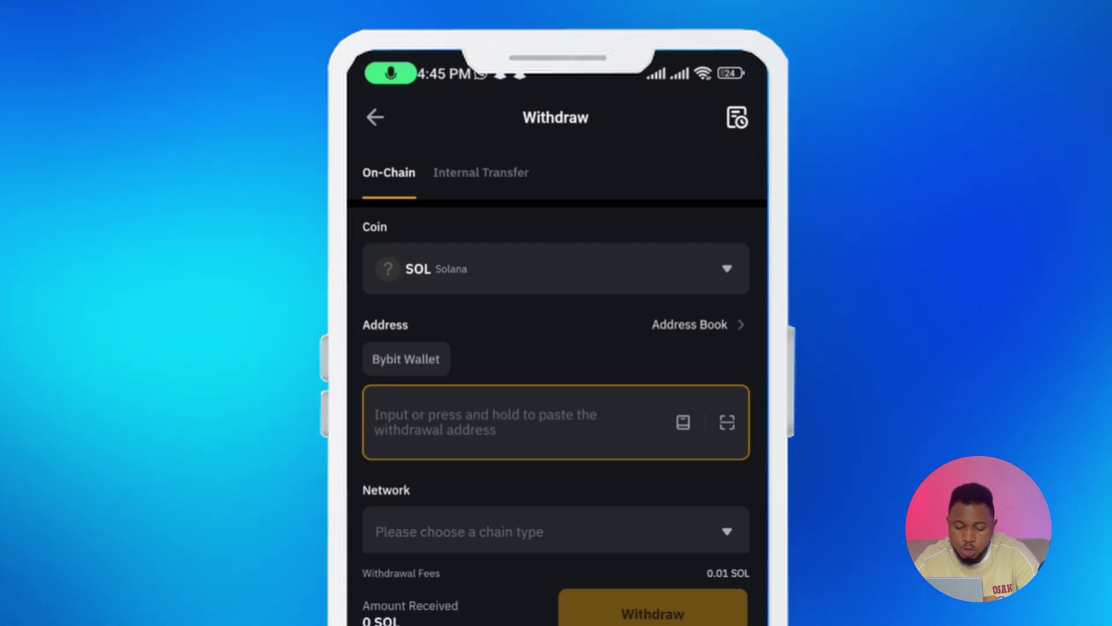
left_click(556, 531)
left_click(545, 501)
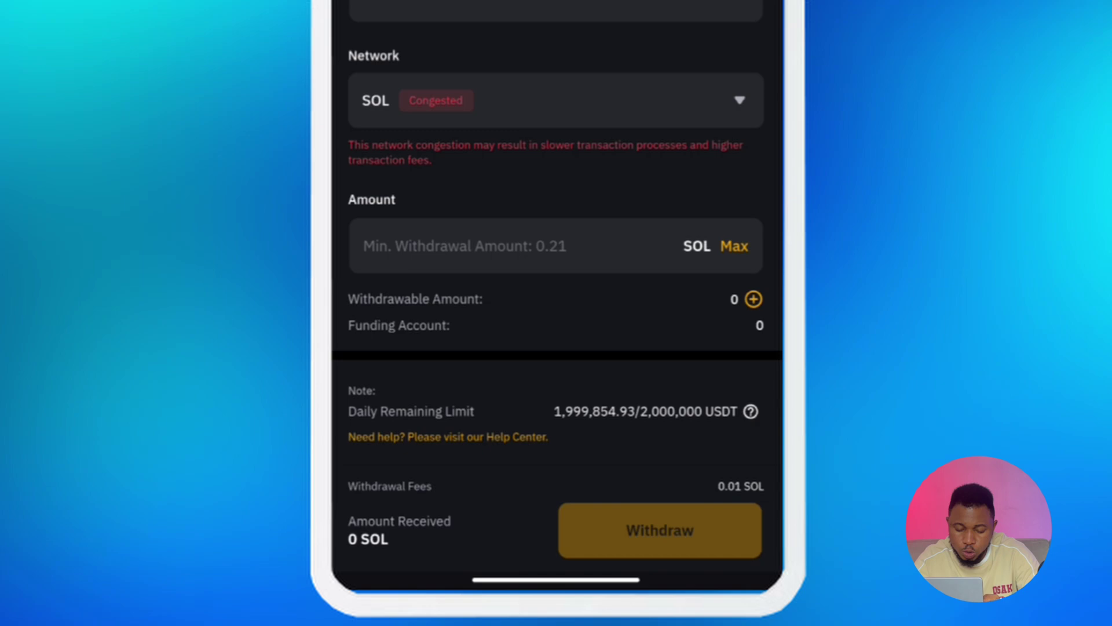
left_click(486, 422)
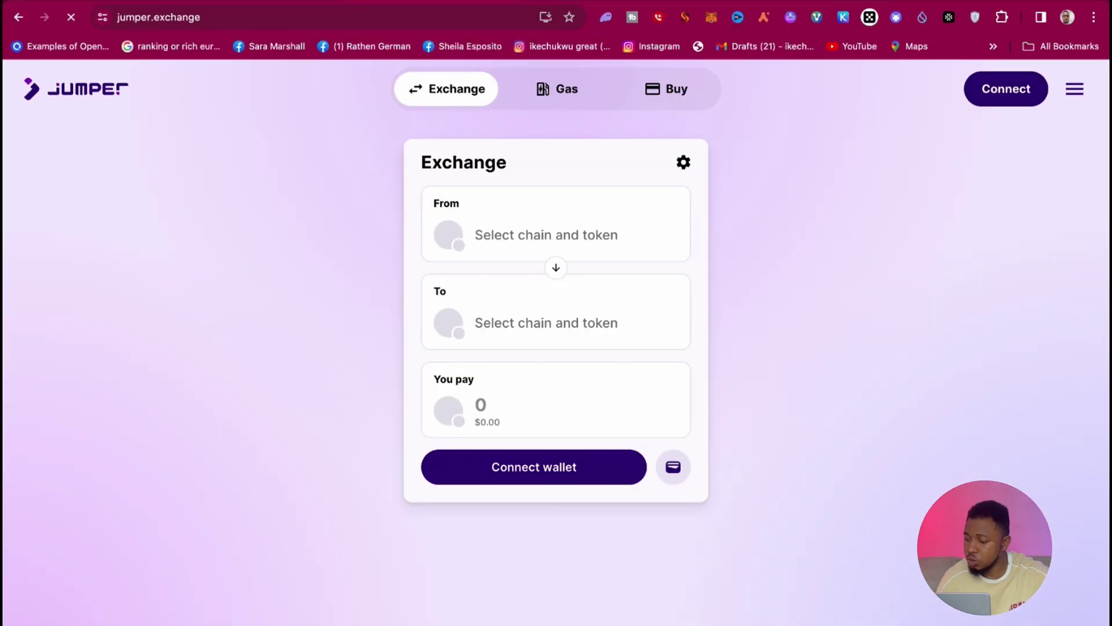
Switch to Jumper Exchange in the browser and connect the MetaMask wallet through the EVM ecosystem, approving the site's access.
left_click(987, 94)
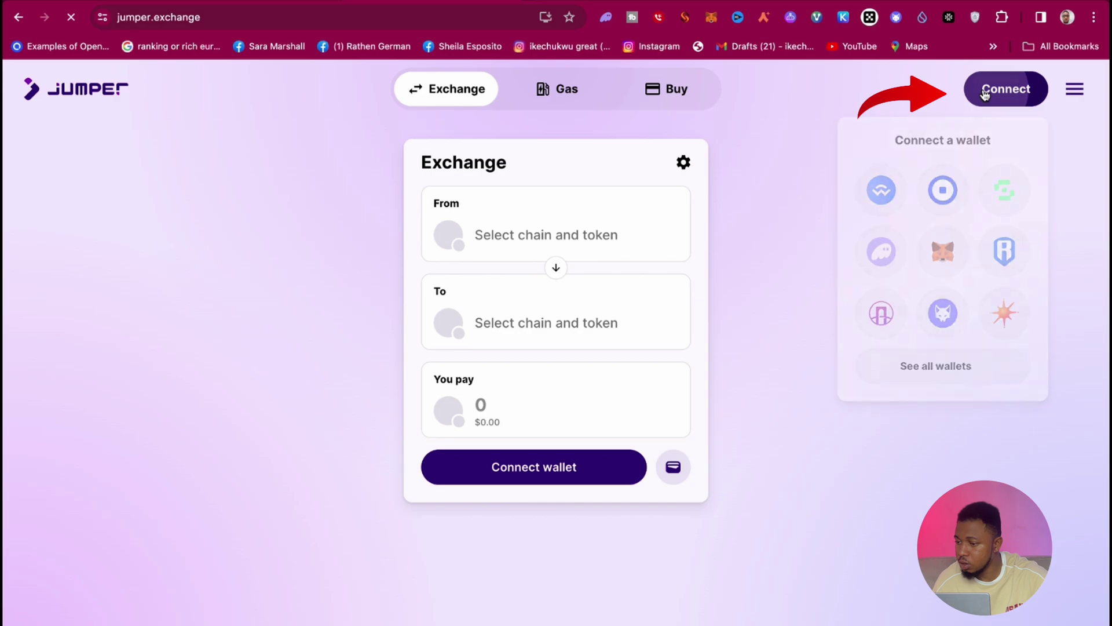
left_click(952, 266)
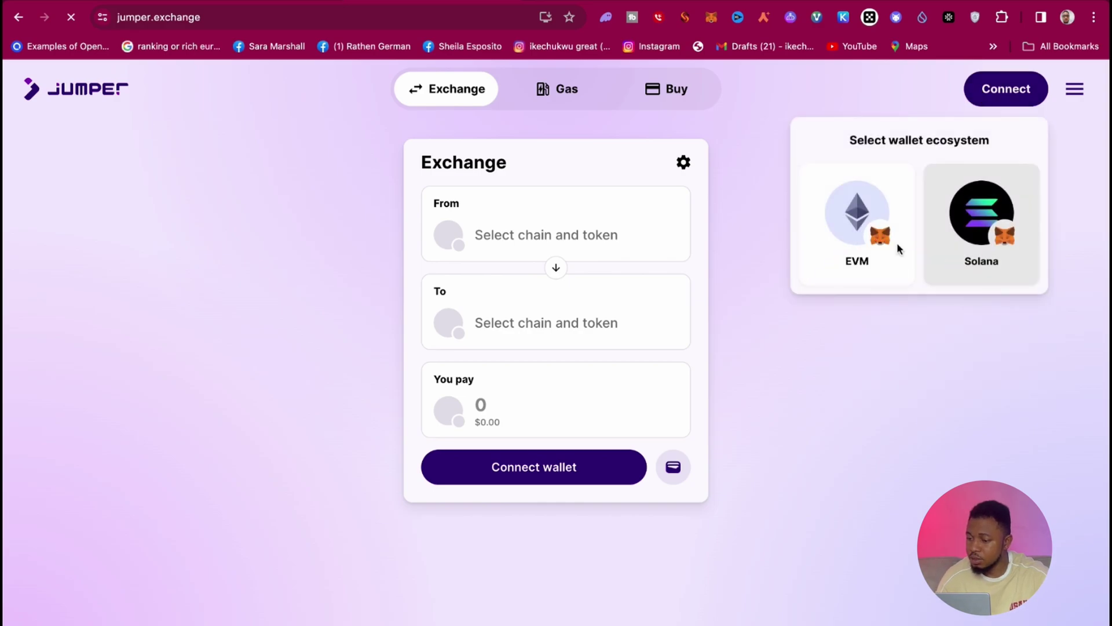
left_click(849, 229)
key("ctrl+super+f")
left_click(658, 282)
scroll(656, 286, "down", 2)
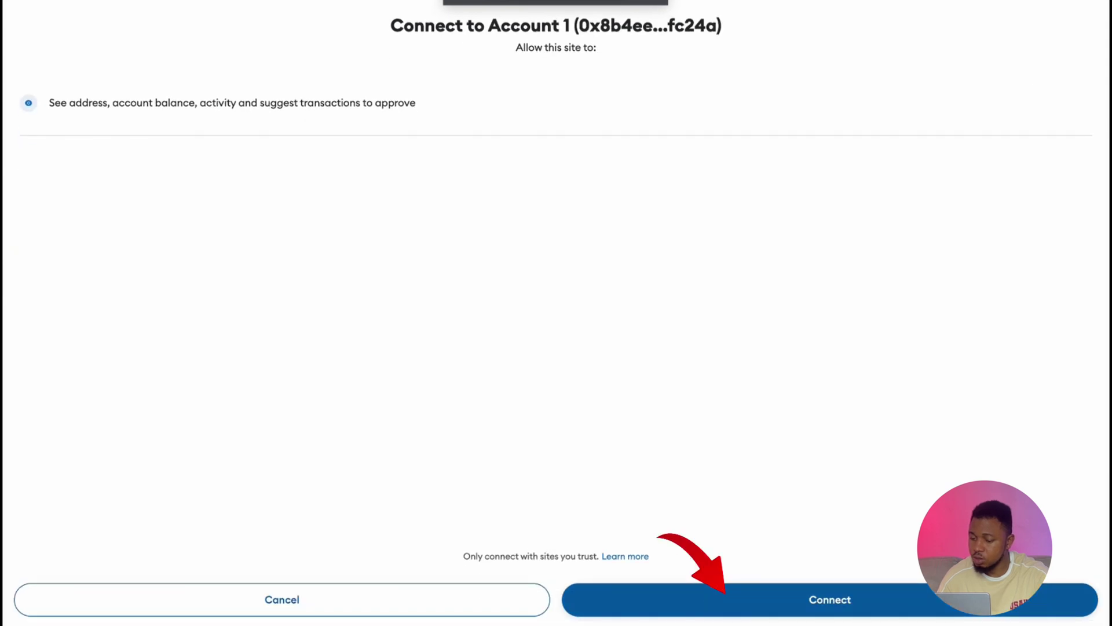
left_click(711, 605)
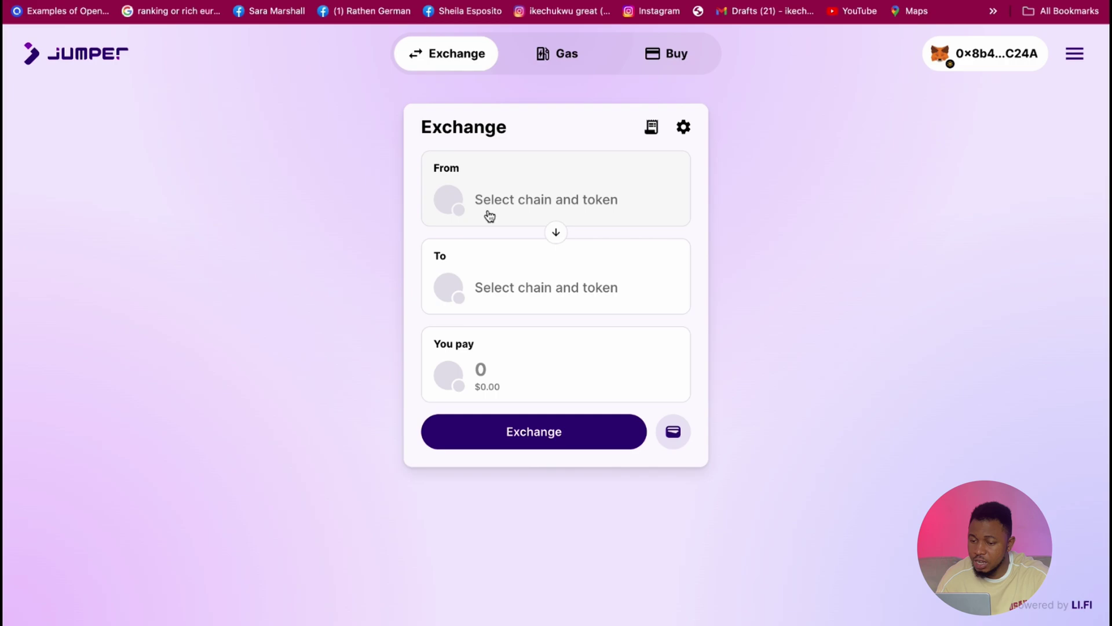
Set up the exchange from ETH on Arbitrum to ETH on Optimism.
left_click(506, 204)
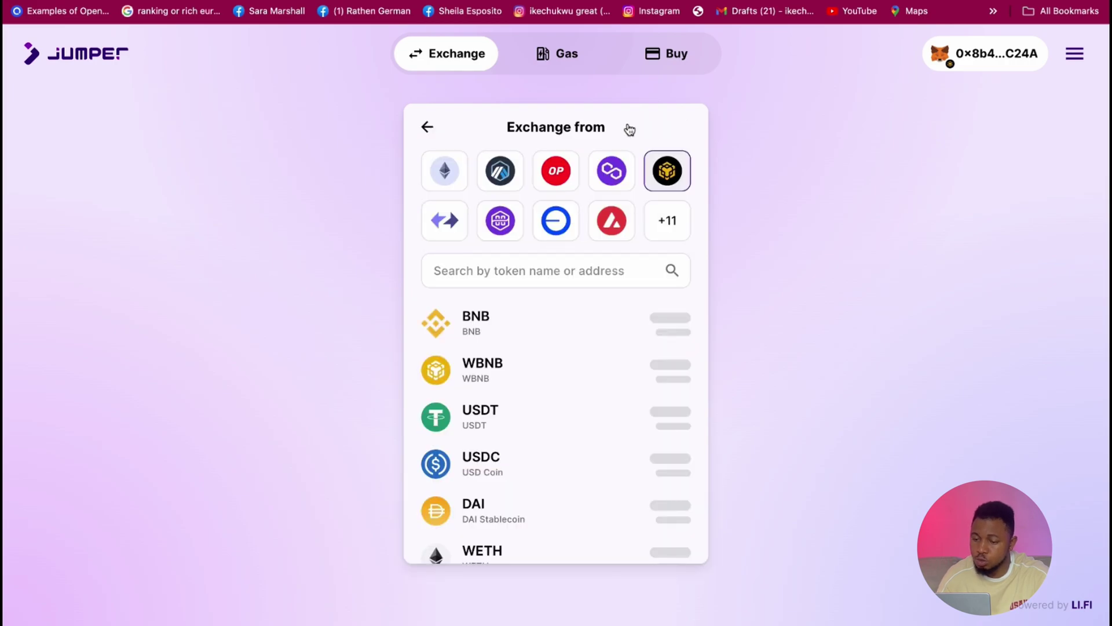
left_click(500, 171)
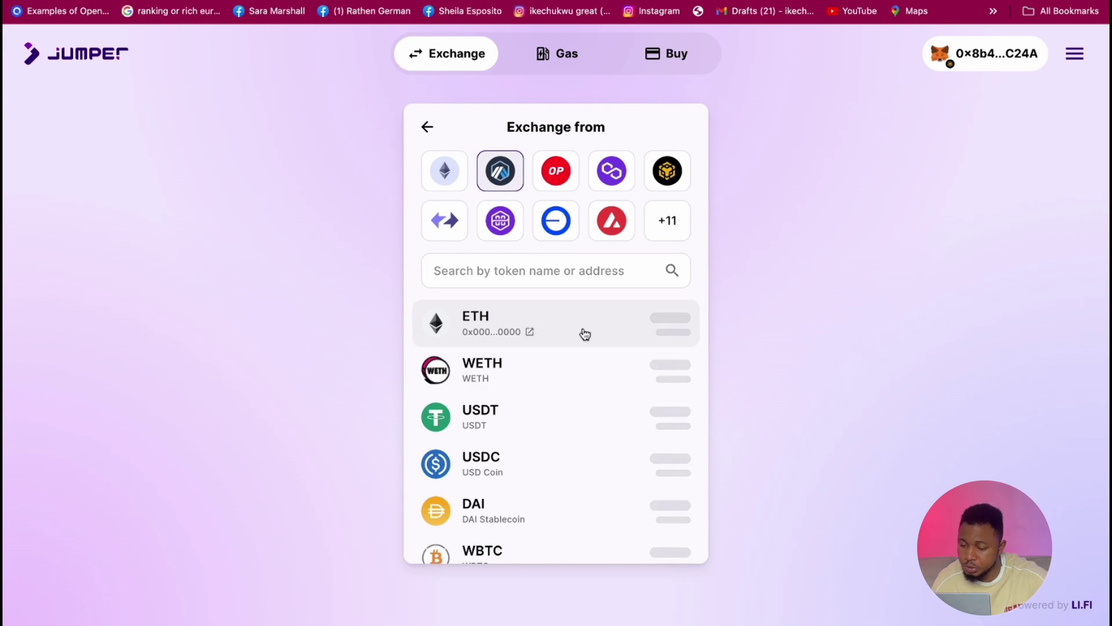
left_click(585, 334)
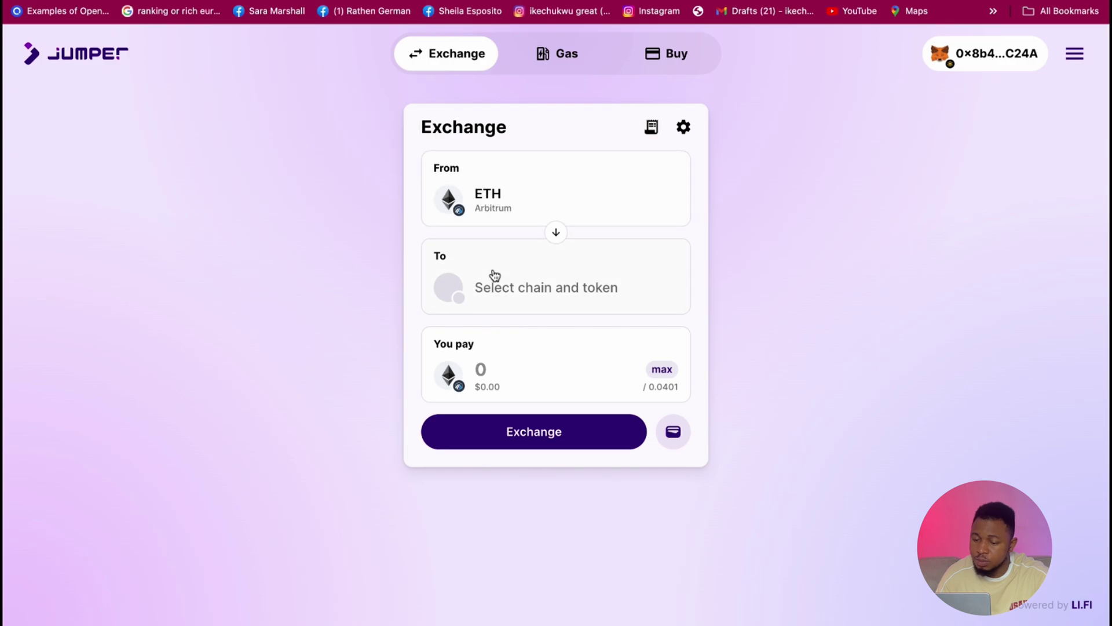
left_click(513, 301)
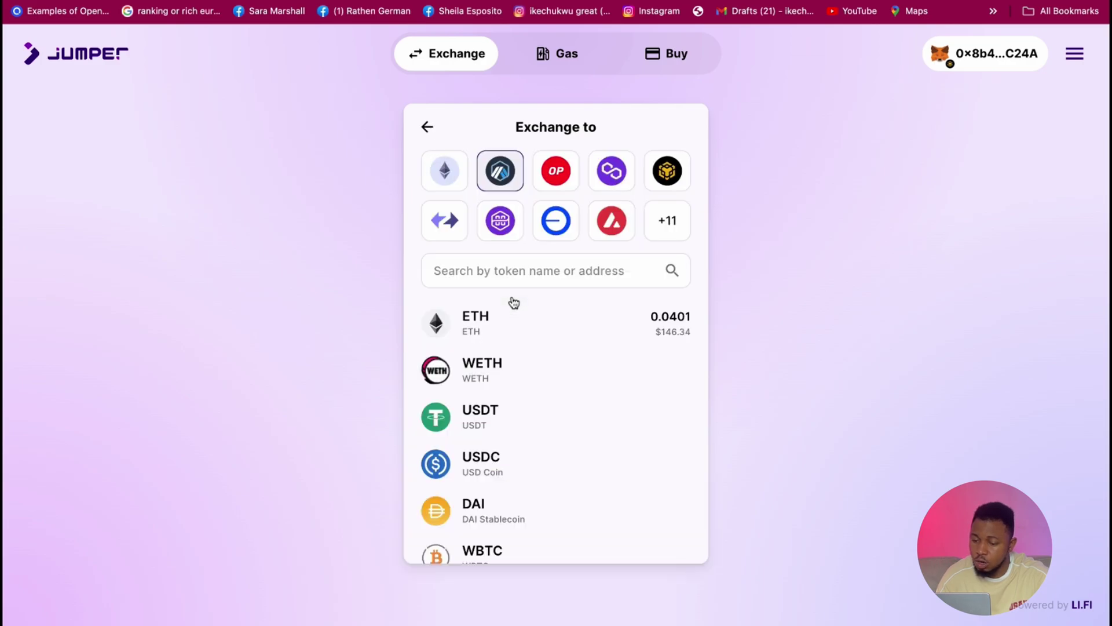
left_click(557, 177)
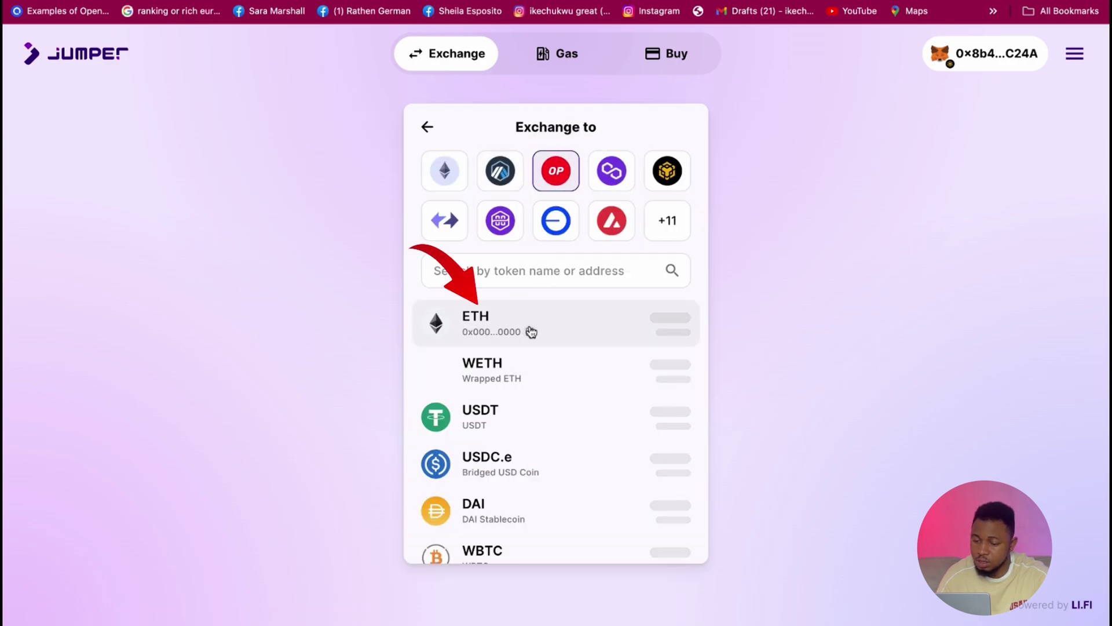
left_click(571, 321)
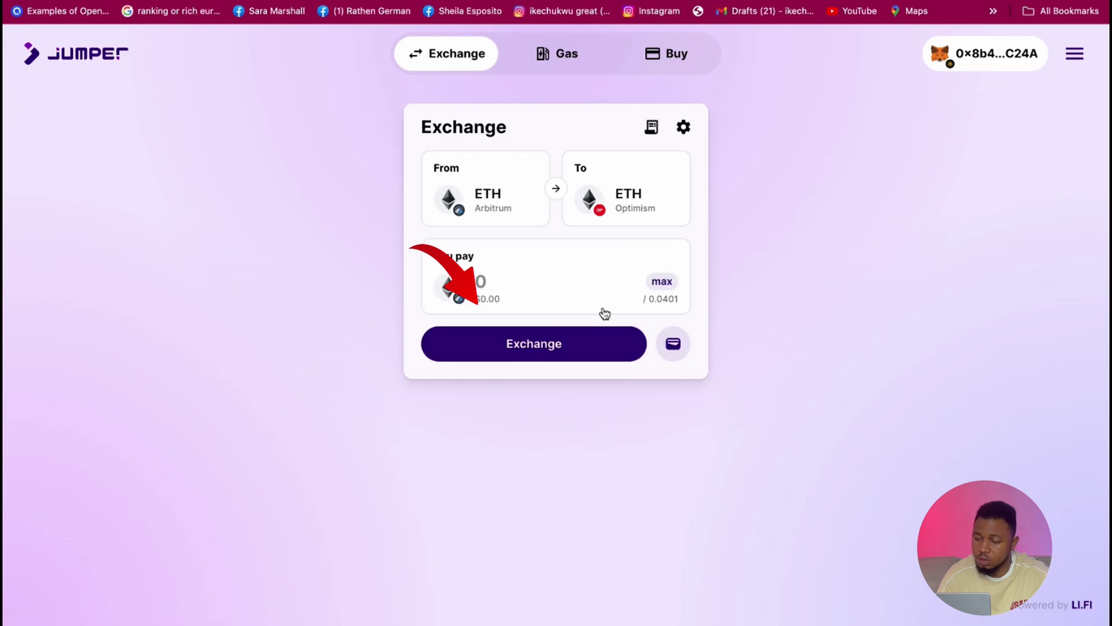
Set the amount to pay to 0.038 ETH.
left_click(670, 287)
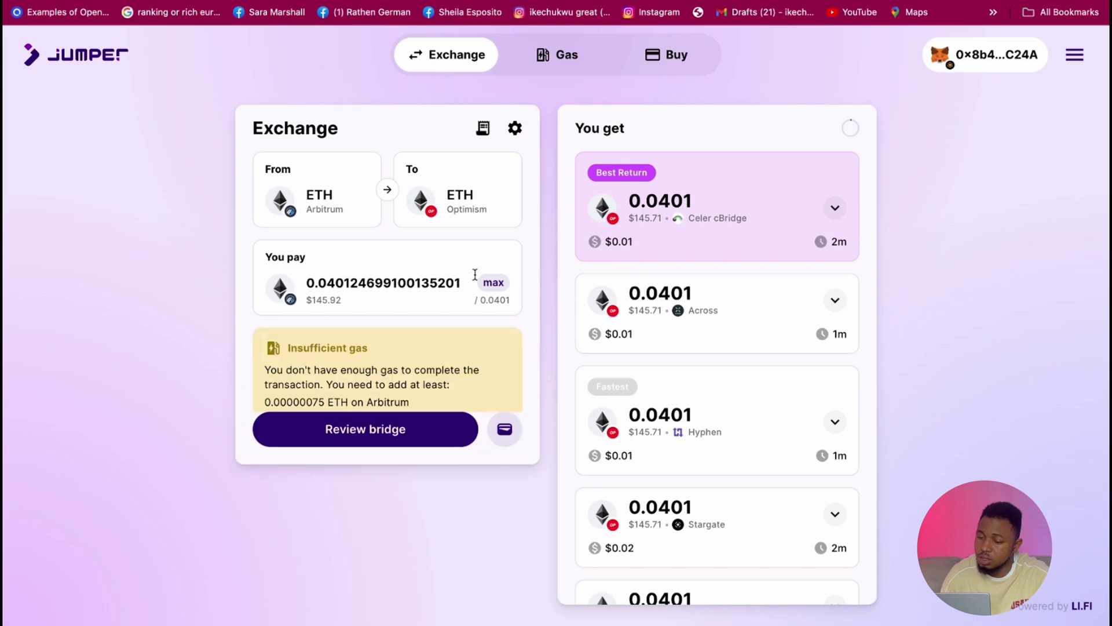
left_click_drag(461, 282, 335, 284)
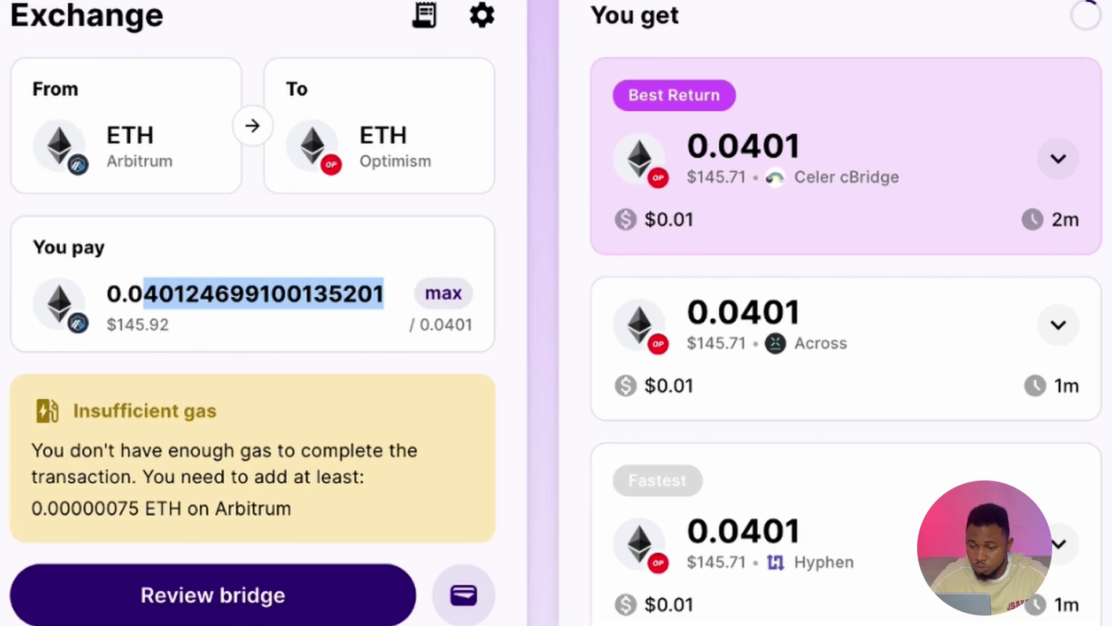
type("38")
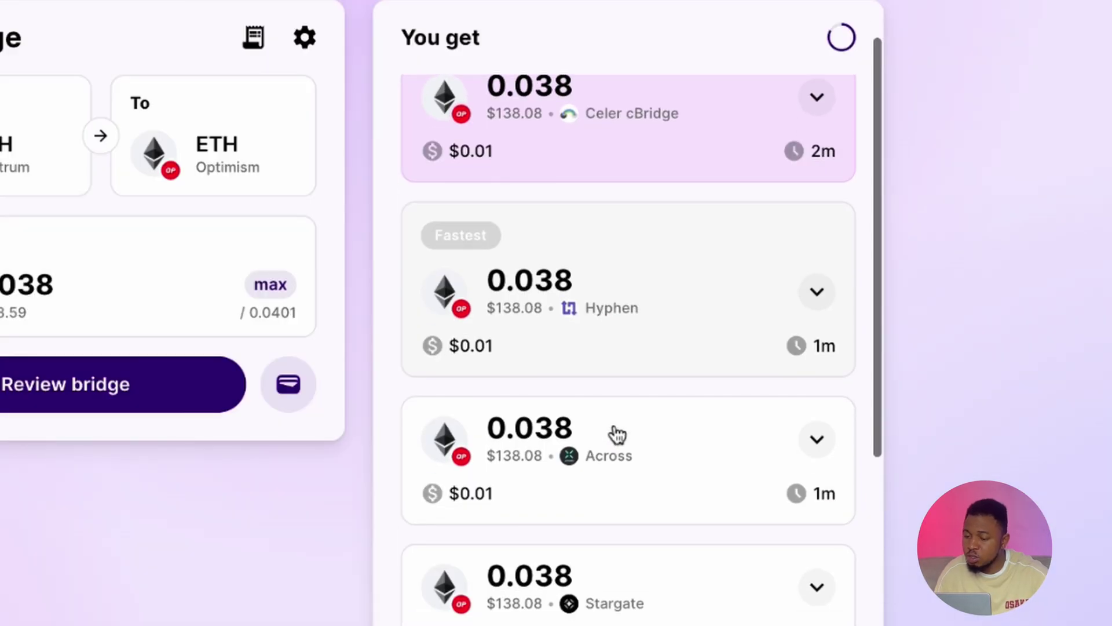
Compare the offered bridge routes by return, fee and duration, and select the Stargate route.
scroll(709, 373, "up", 1)
scroll(621, 276, "down", 1)
scroll(621, 276, "up", 1)
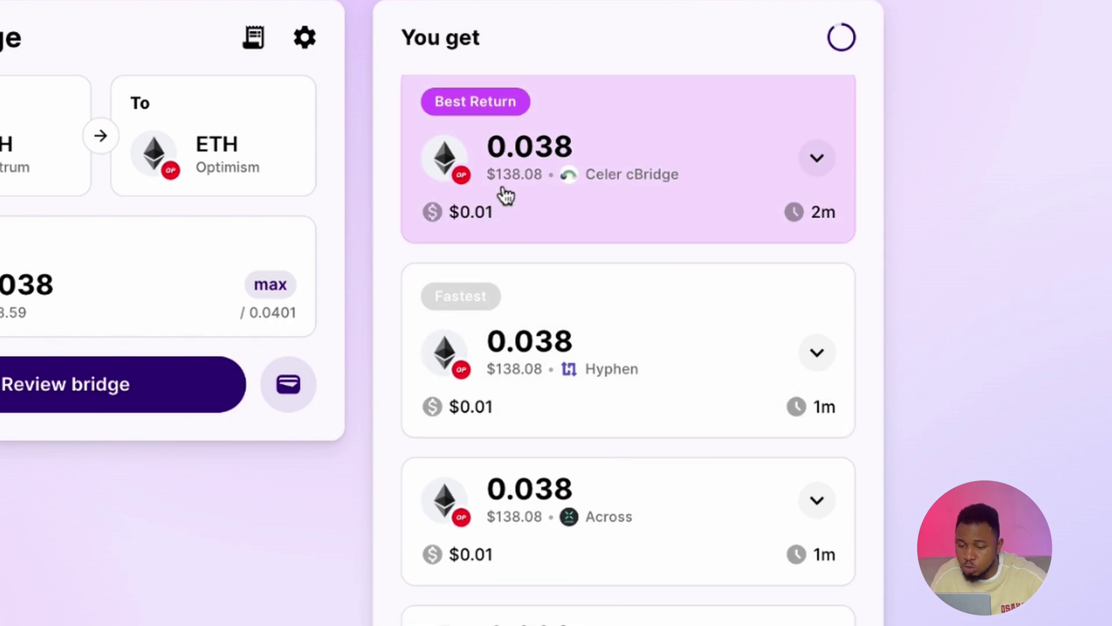
scroll(565, 200, "down", 10)
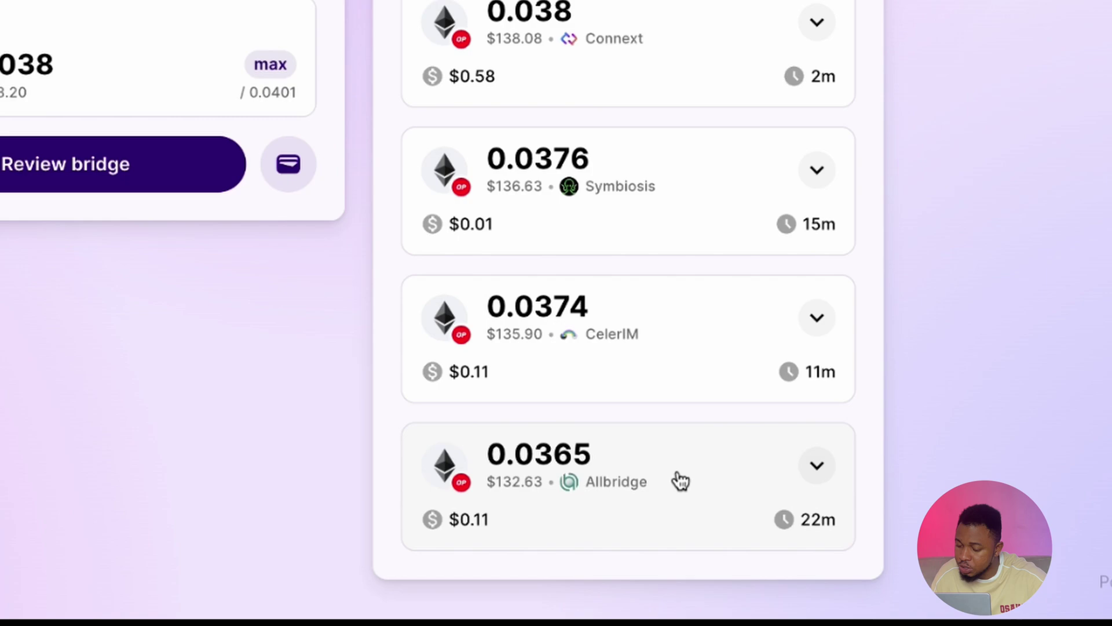
scroll(607, 464, "up", 10)
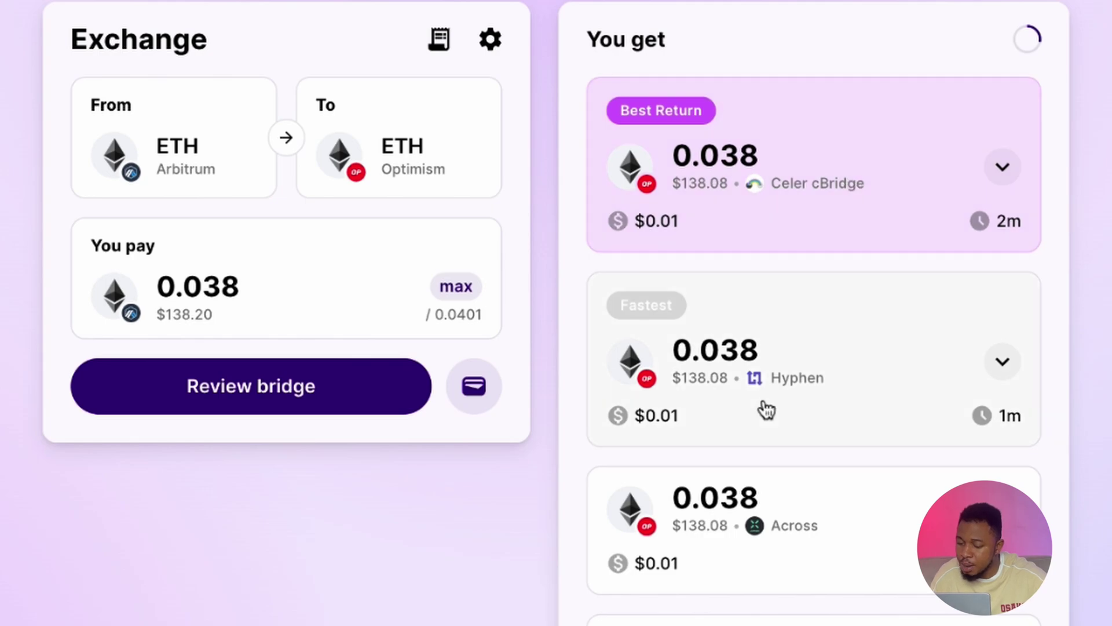
scroll(767, 410, "down", 2)
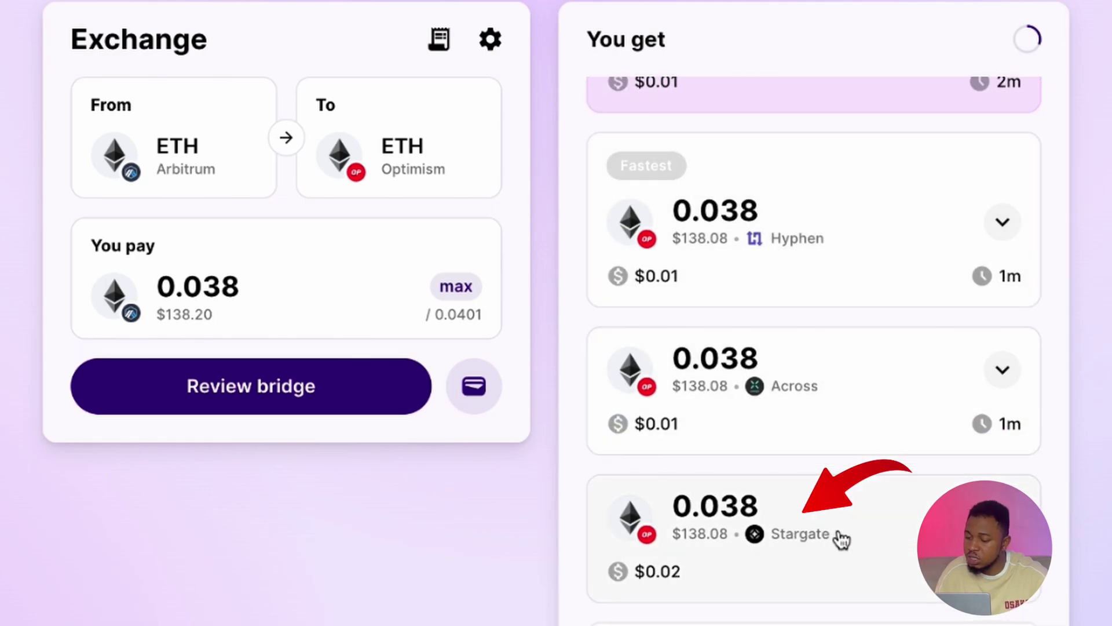
left_click(806, 570)
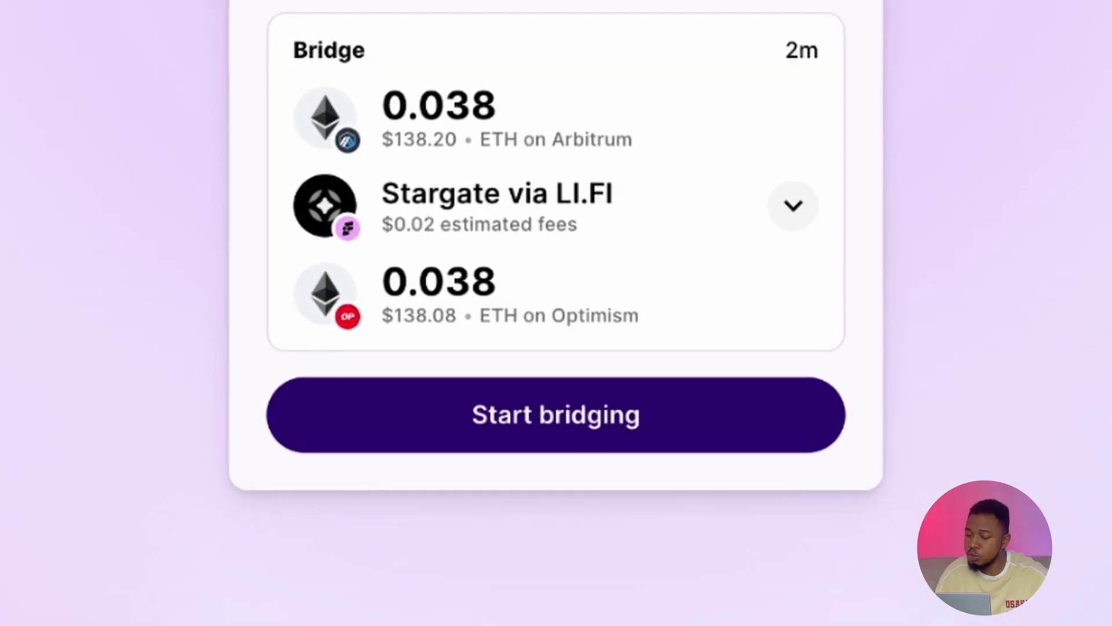
Start the bridge transfer, allow the wallet to switch to Arbitrum One, confirm the transaction, and close the completed transfer.
left_click(561, 421)
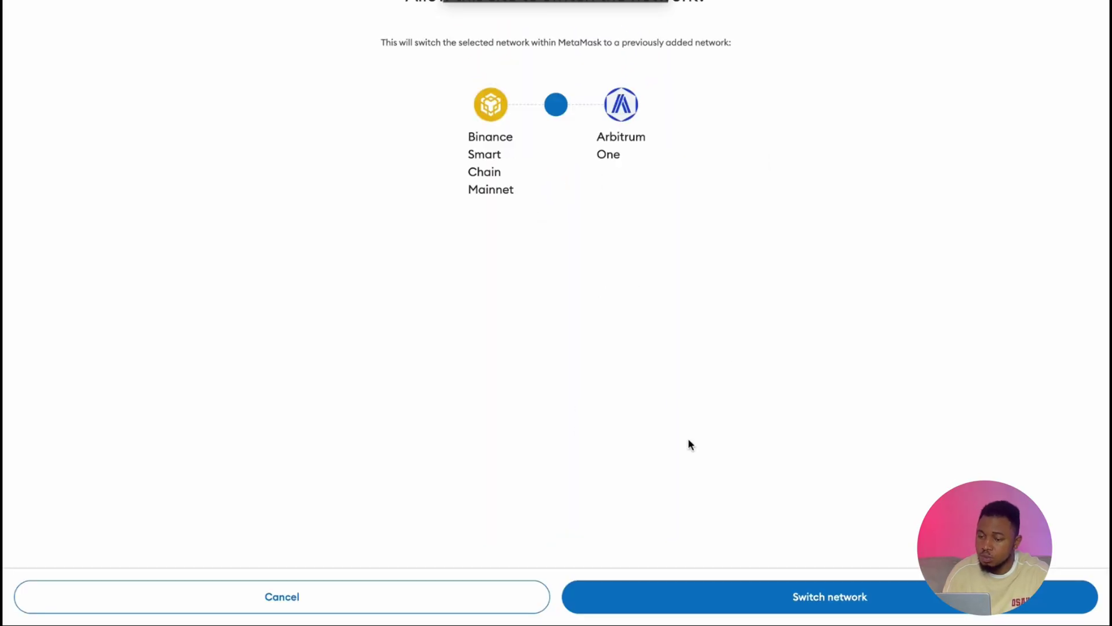
left_click(697, 597)
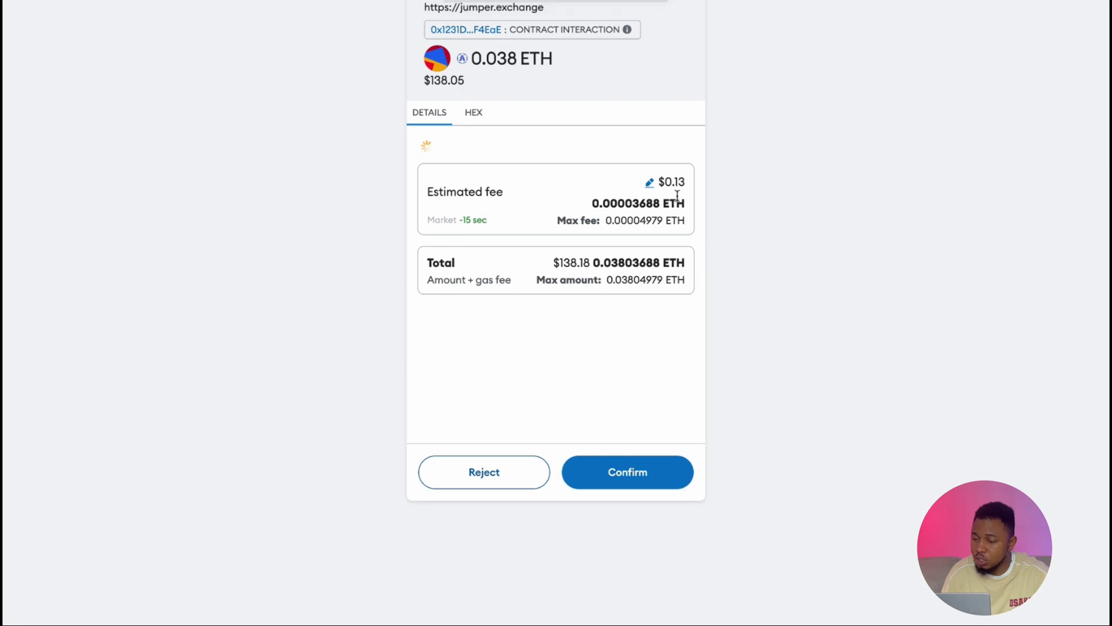
left_click(640, 479)
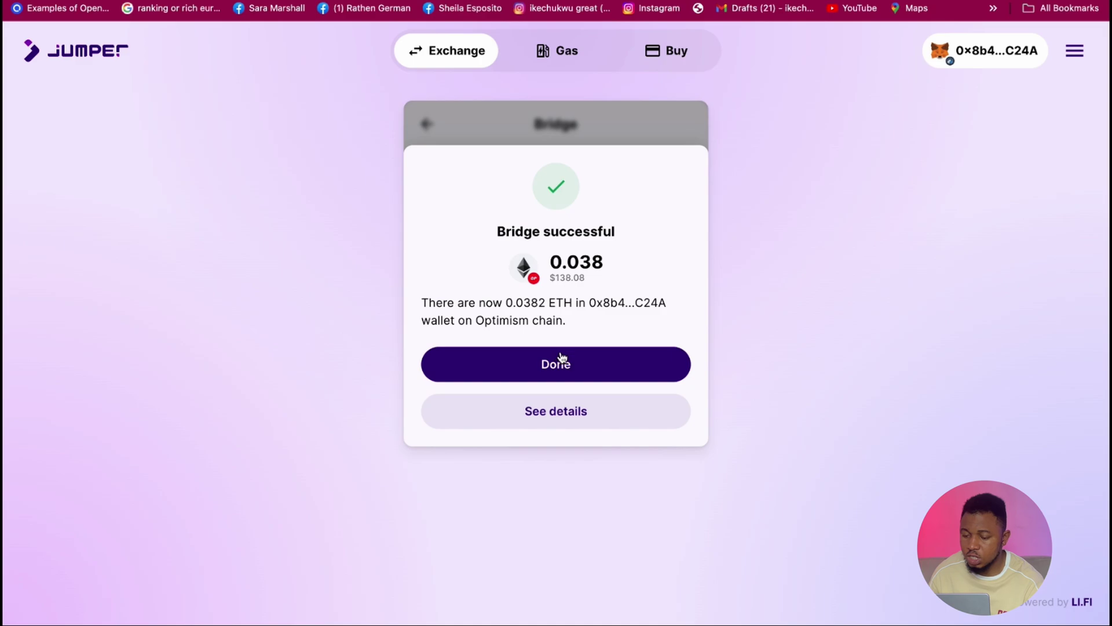
left_click(548, 365)
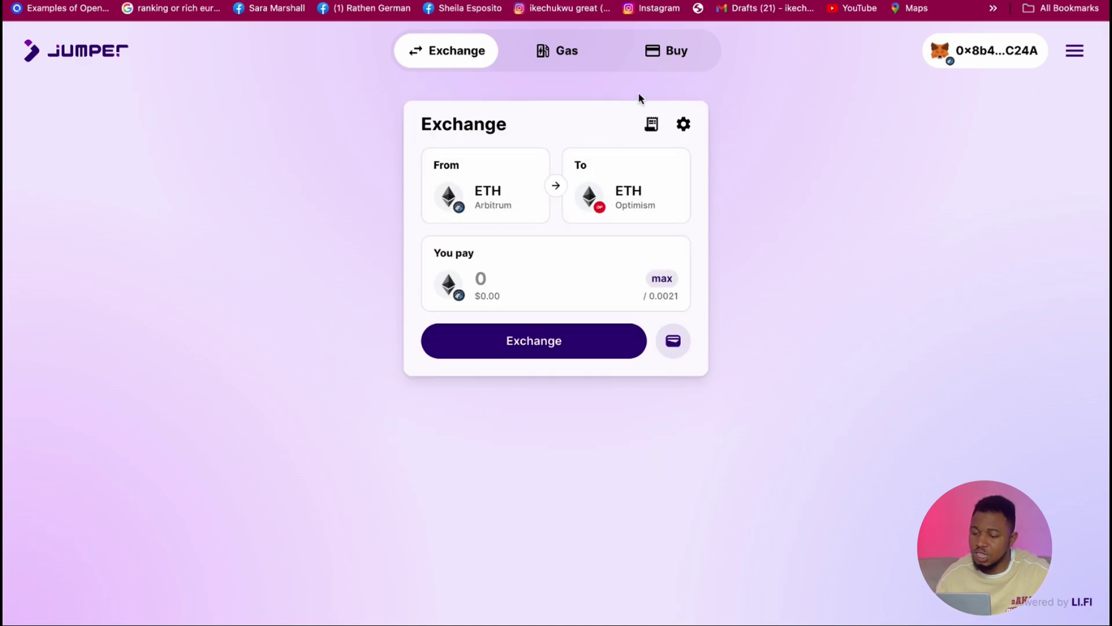
Set up the exchange from ETH on Optimism to WETH on BSC.
left_click(484, 206)
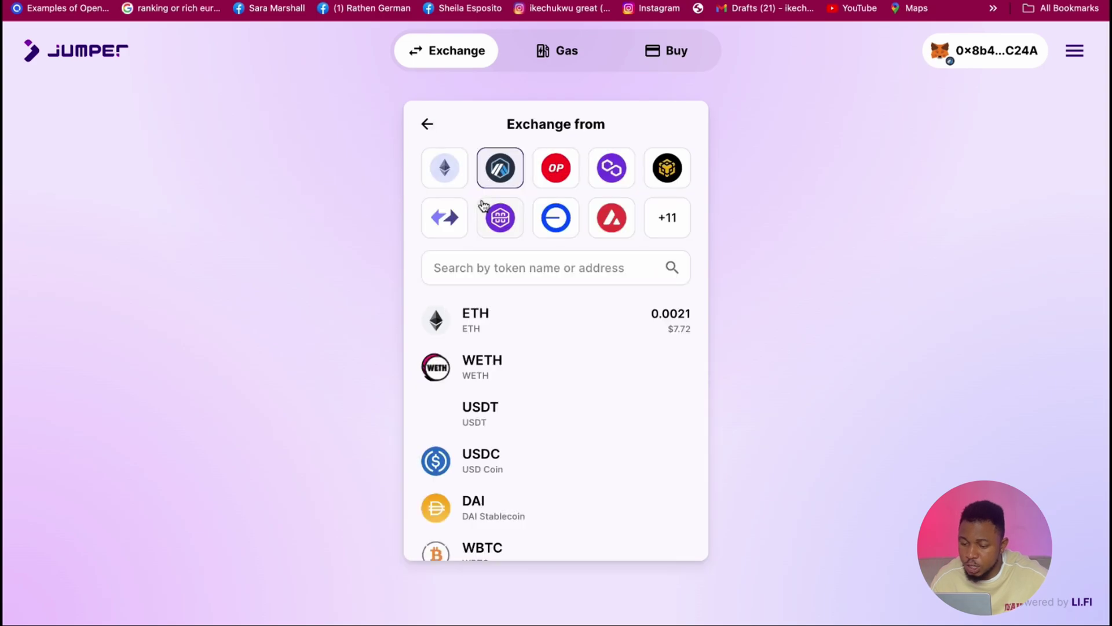
left_click(554, 179)
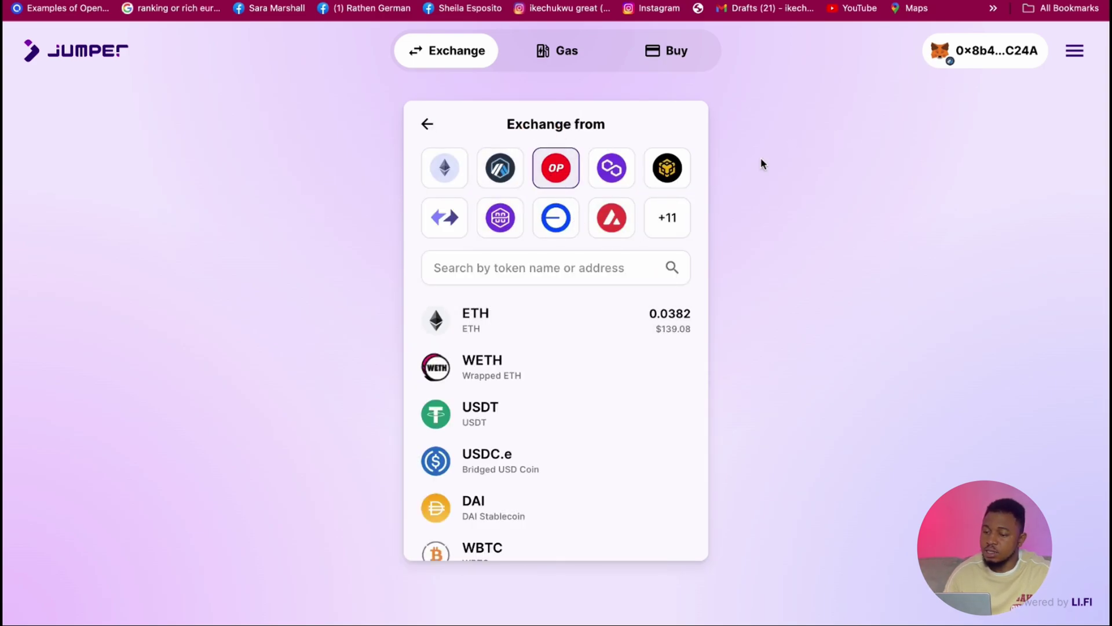
left_click(571, 317)
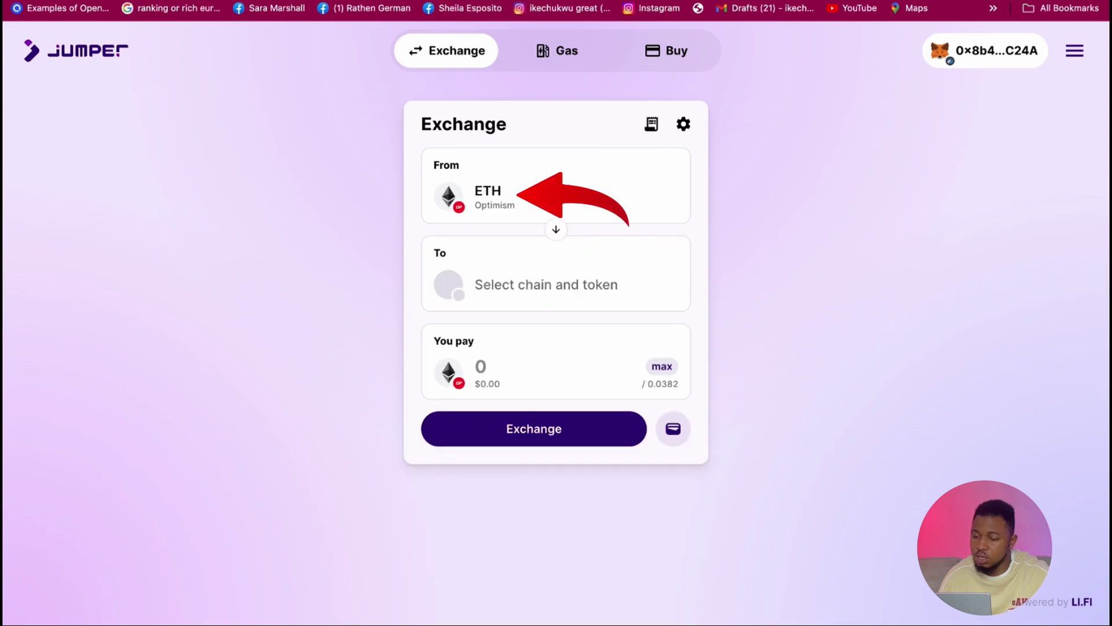
left_click(505, 286)
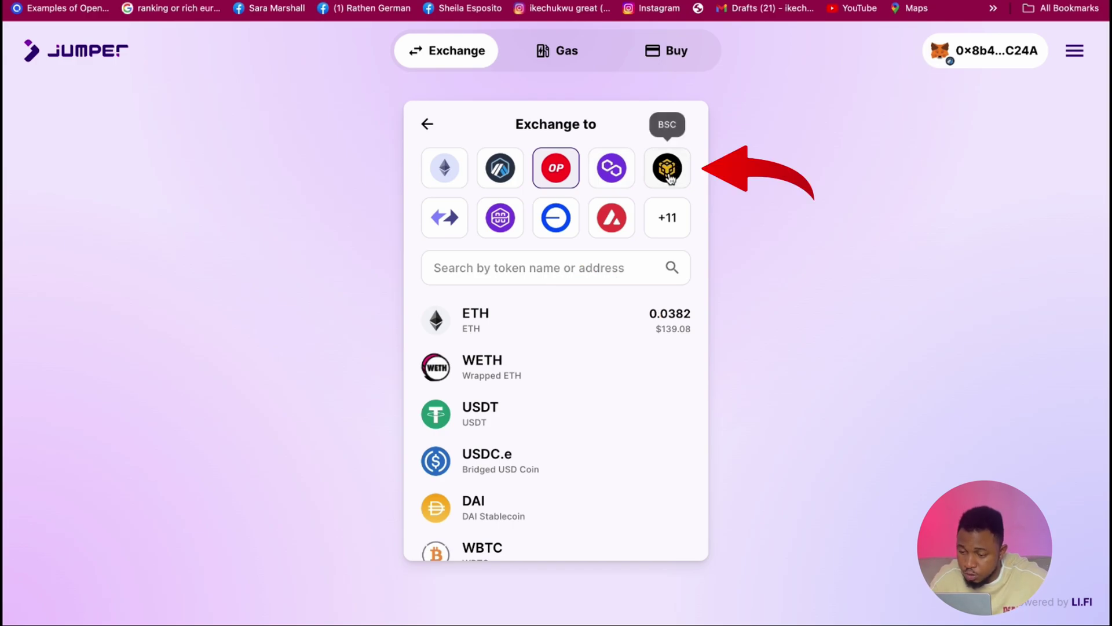
left_click(669, 177)
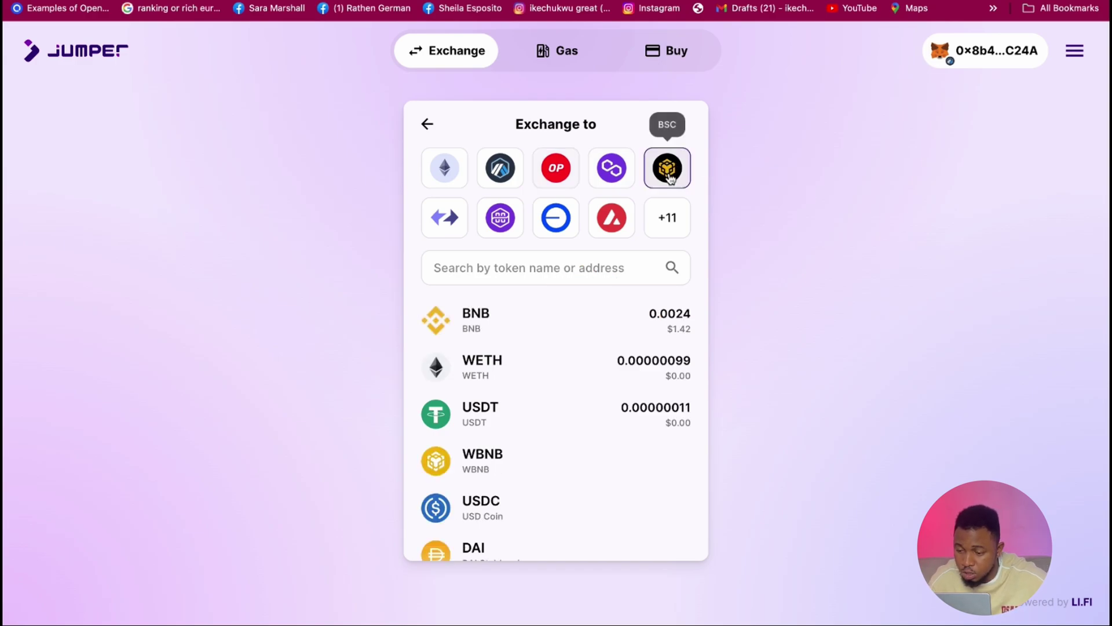
left_click(598, 377)
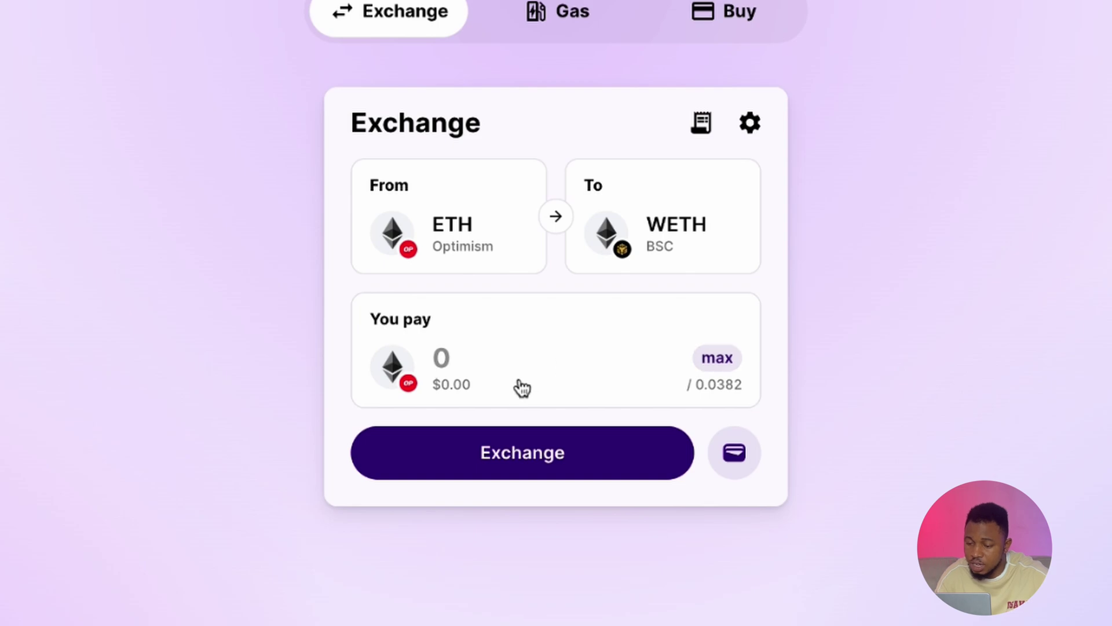
Set the amount to pay to 0.037 ETH and select the best-return Hyphen route.
left_click(718, 359)
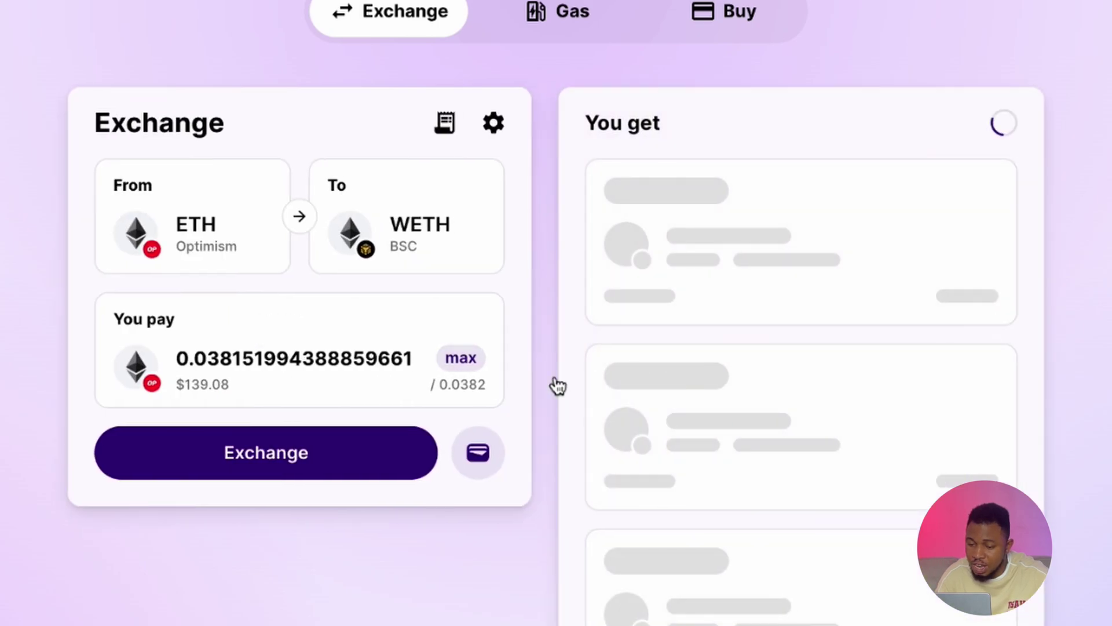
left_click_drag(415, 358, 226, 354)
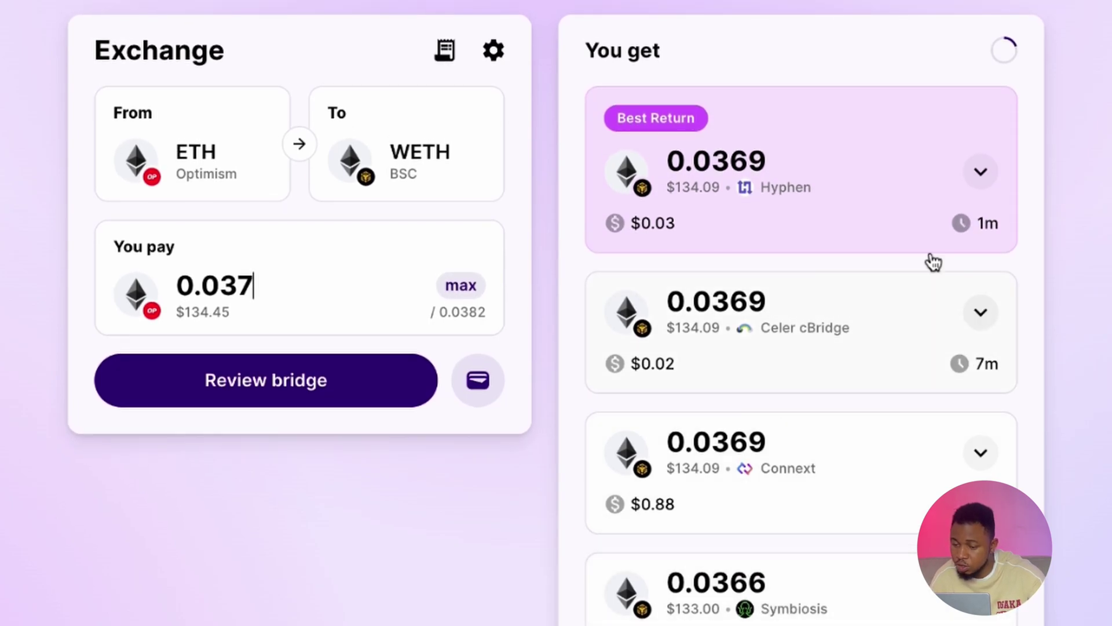
left_click(824, 208)
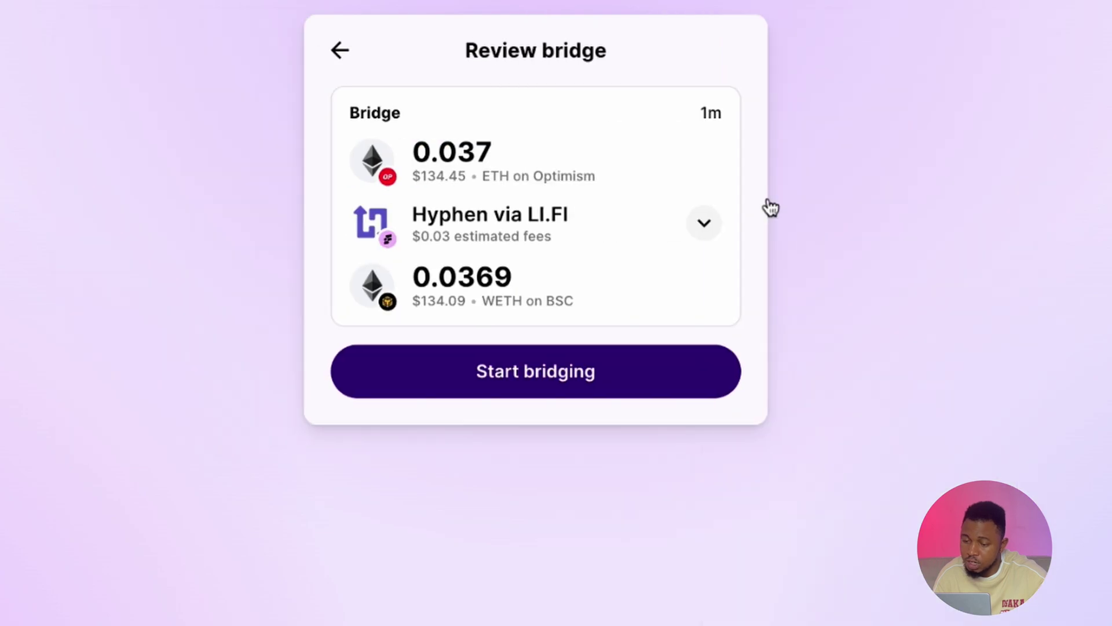
Start the bridge transfer, allow the wallet to switch to Optimism, confirm the transaction, and close the completed transfer.
left_click(609, 377)
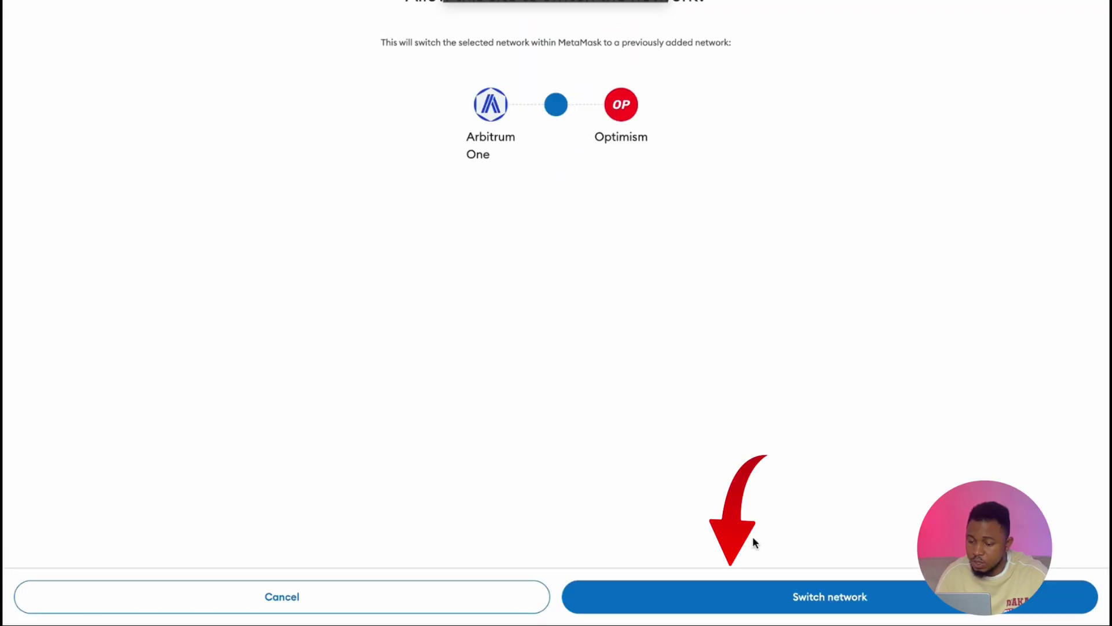
left_click(770, 596)
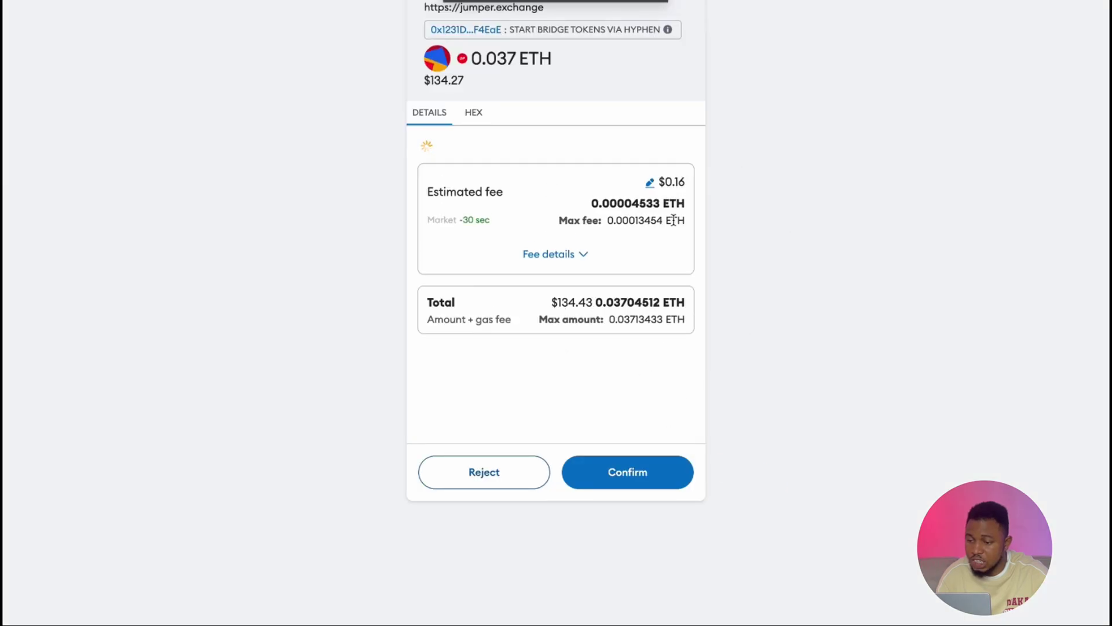
left_click(623, 484)
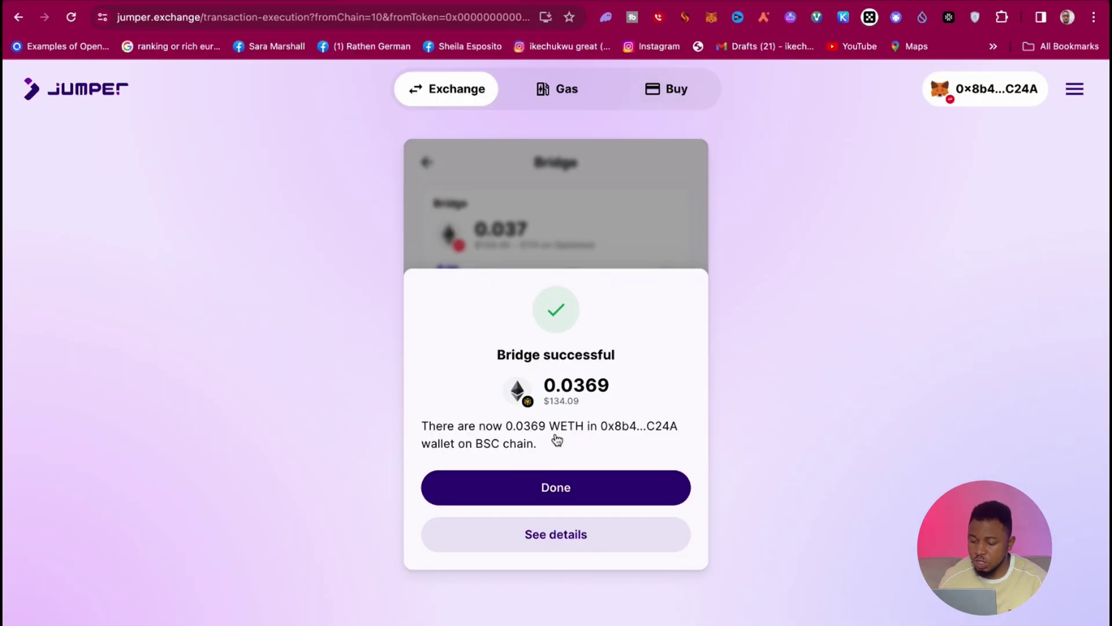
left_click(555, 489)
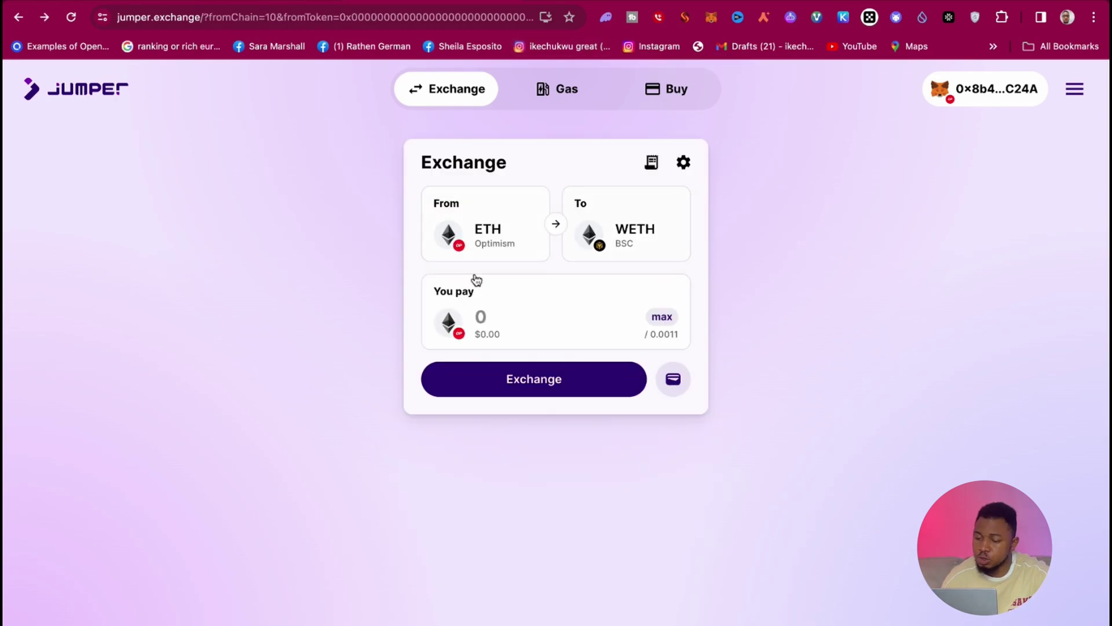
Set up the exchange from WETH on BSC to ZBC on BSC, searching for the target token by "zbc".
left_click(493, 235)
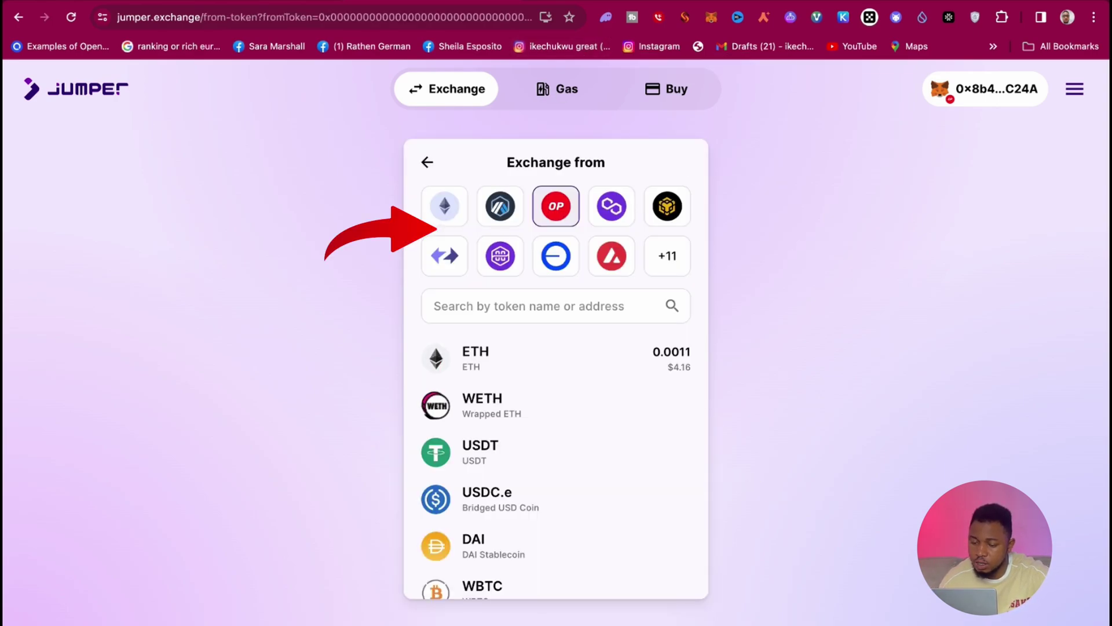
left_click(668, 212)
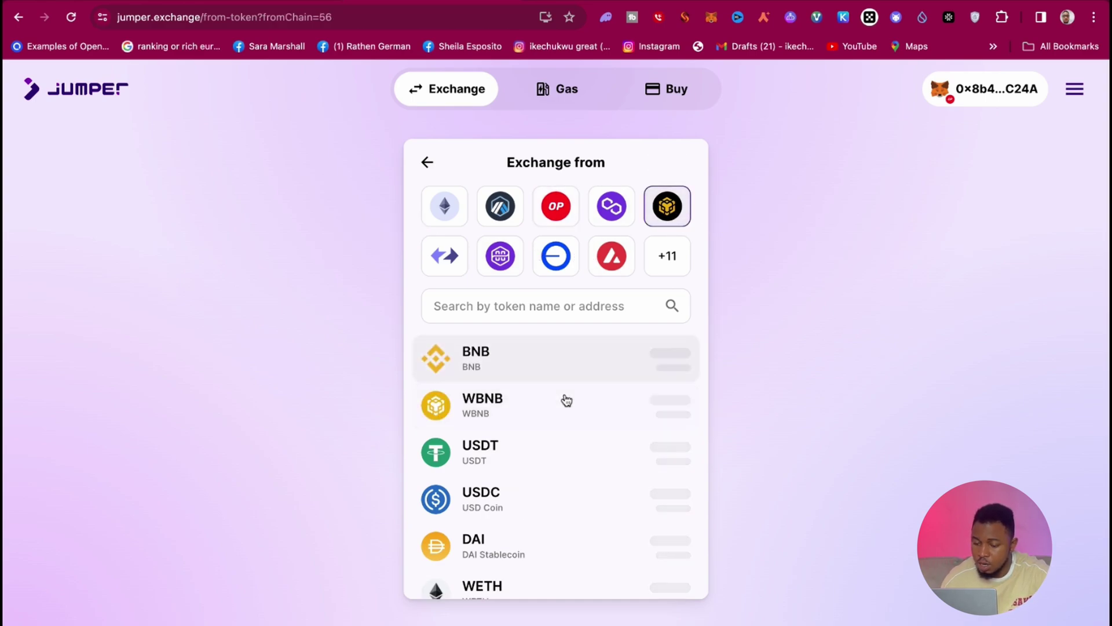
scroll(537, 553, "down", 2)
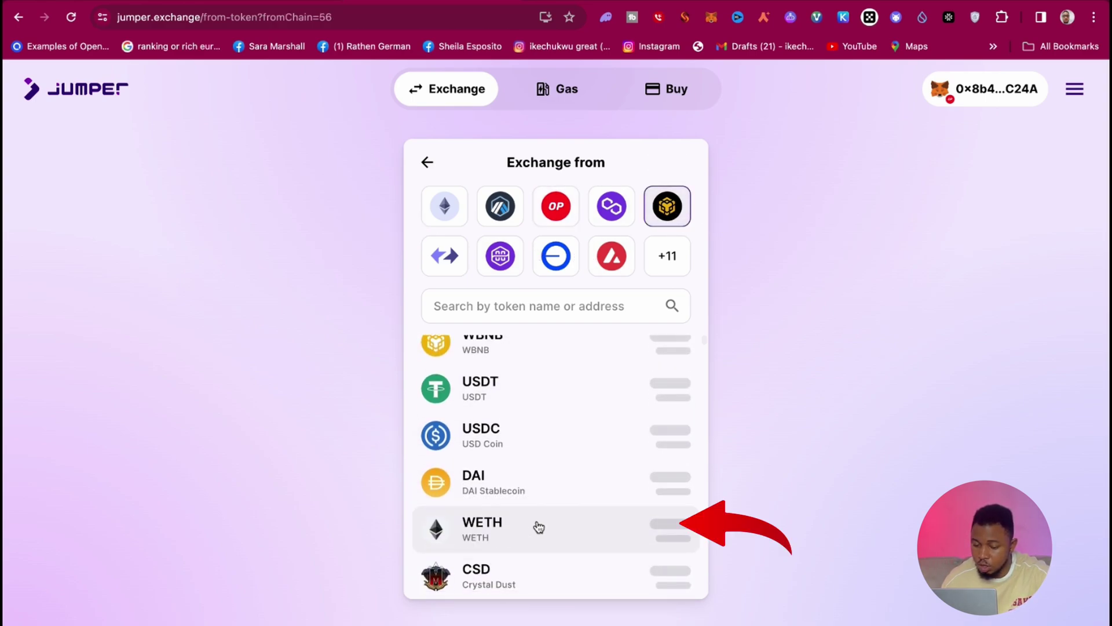
left_click(537, 528)
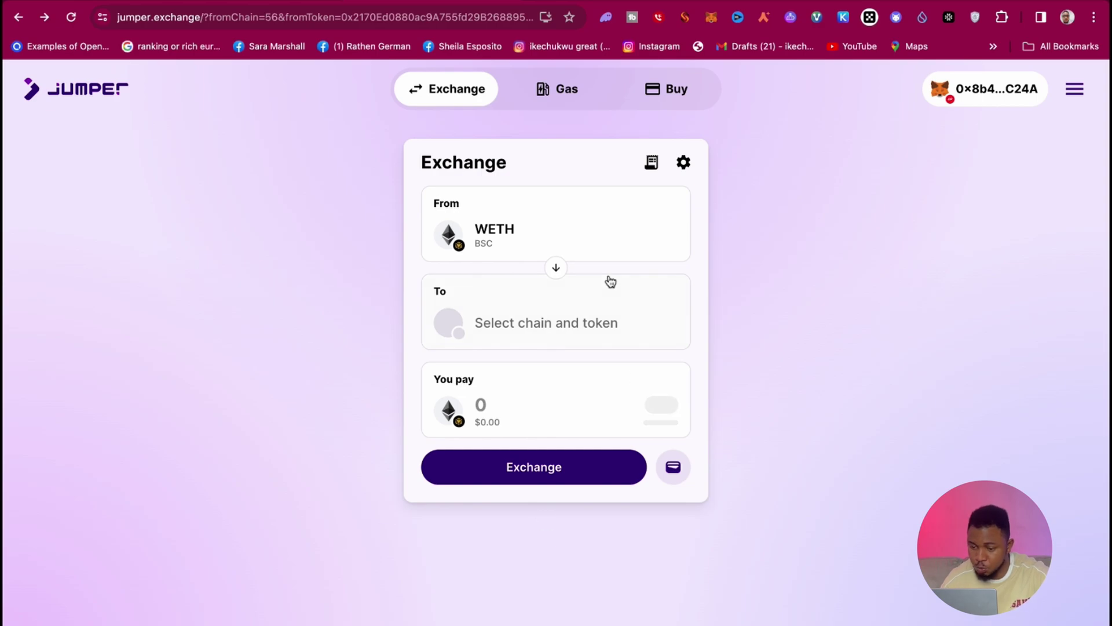
left_click(494, 326)
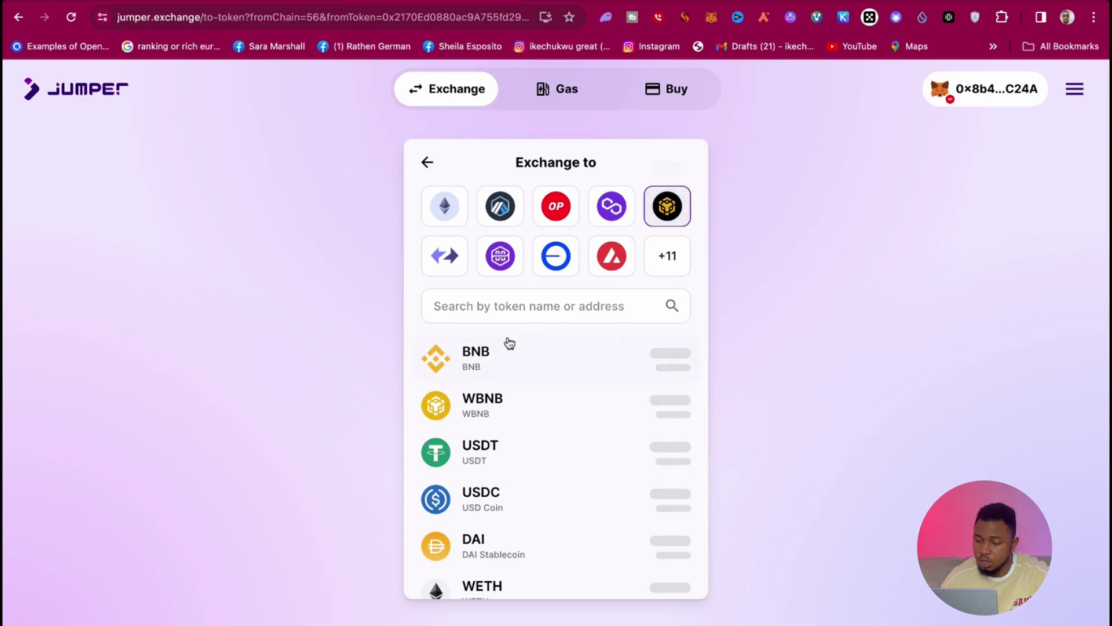
scroll(573, 504, "down", 6)
scroll(572, 504, "down", 3)
type("zbc")
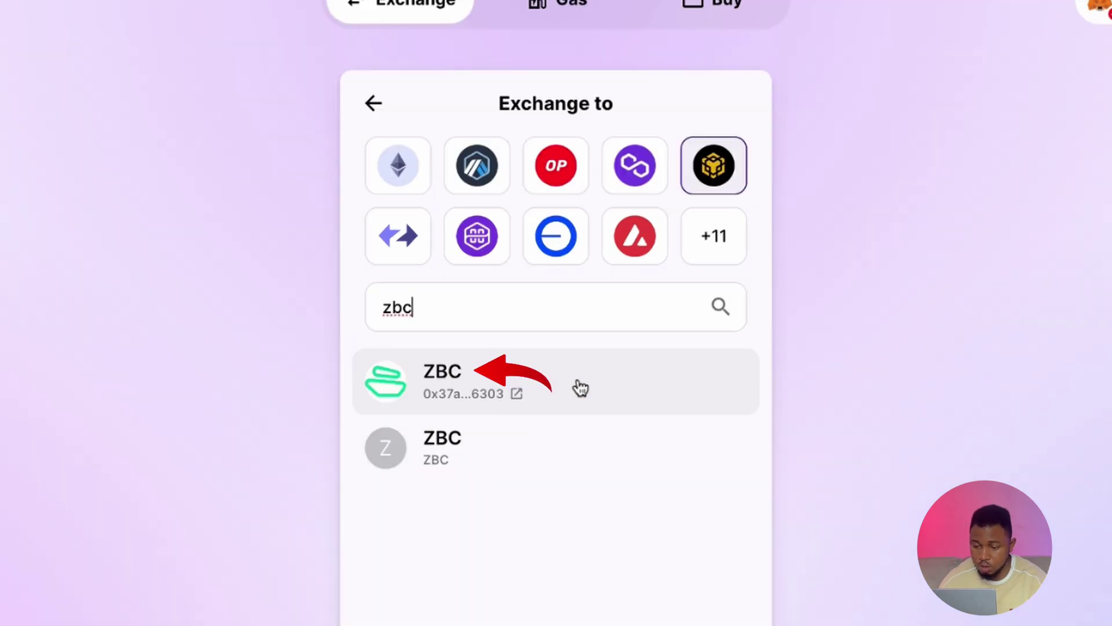
left_click(569, 364)
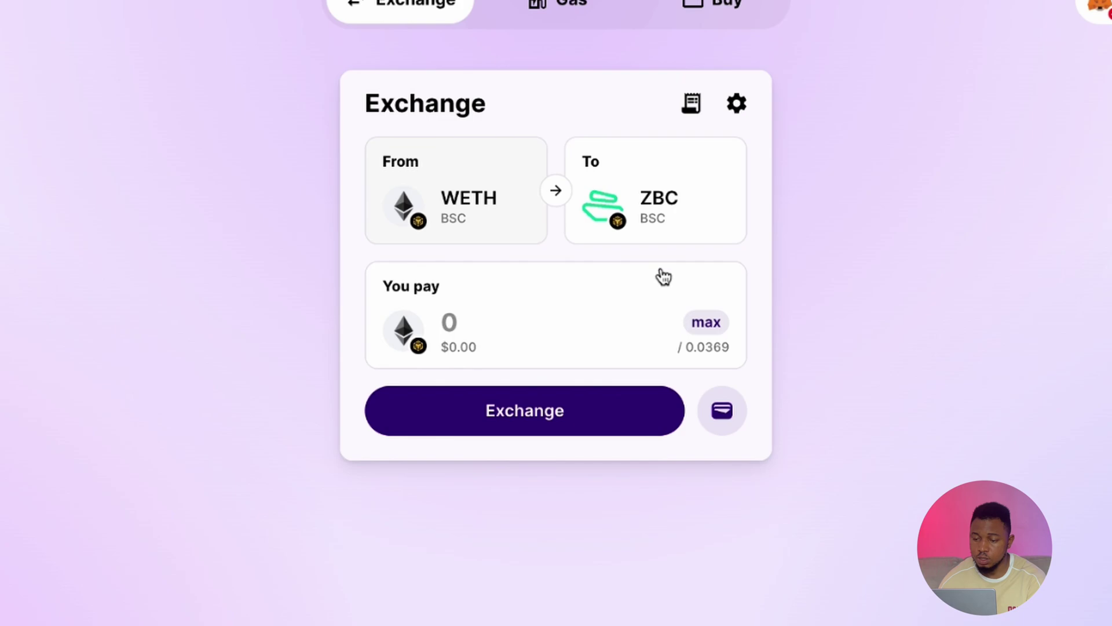
Use the maximum WETH balance as the amount to pay and start the swap through the best-return 0x route.
left_click(708, 322)
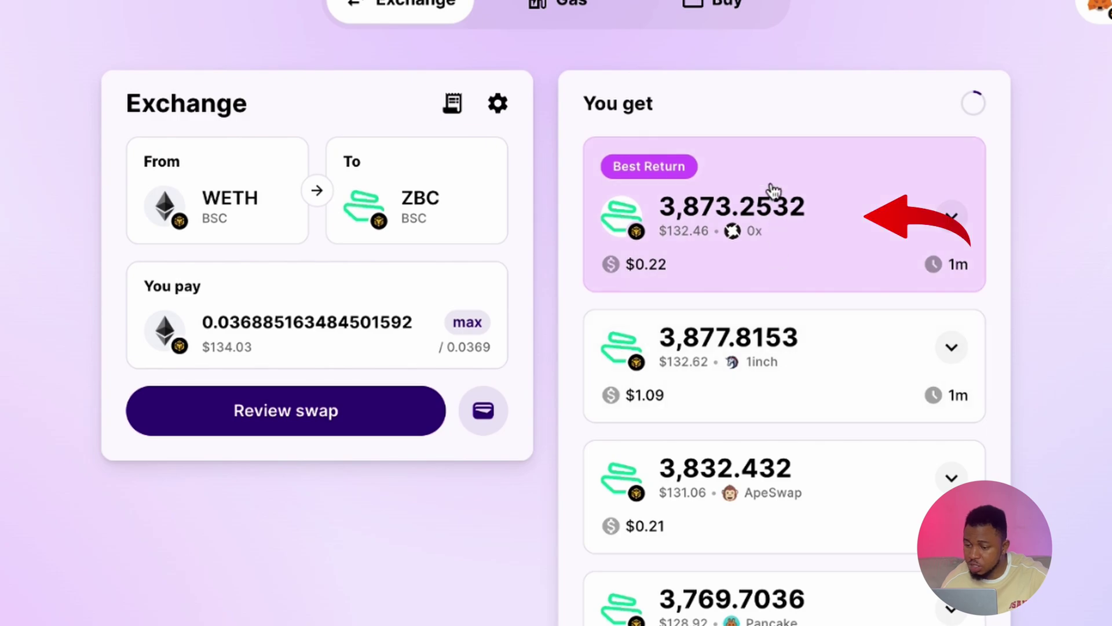
left_click(360, 407)
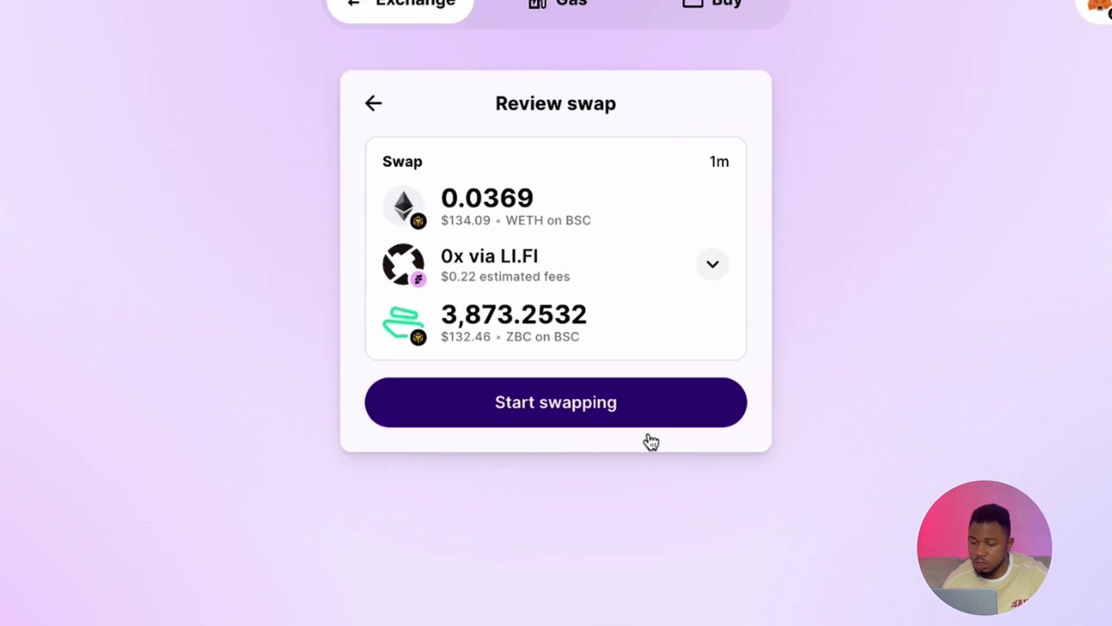
left_click(599, 415)
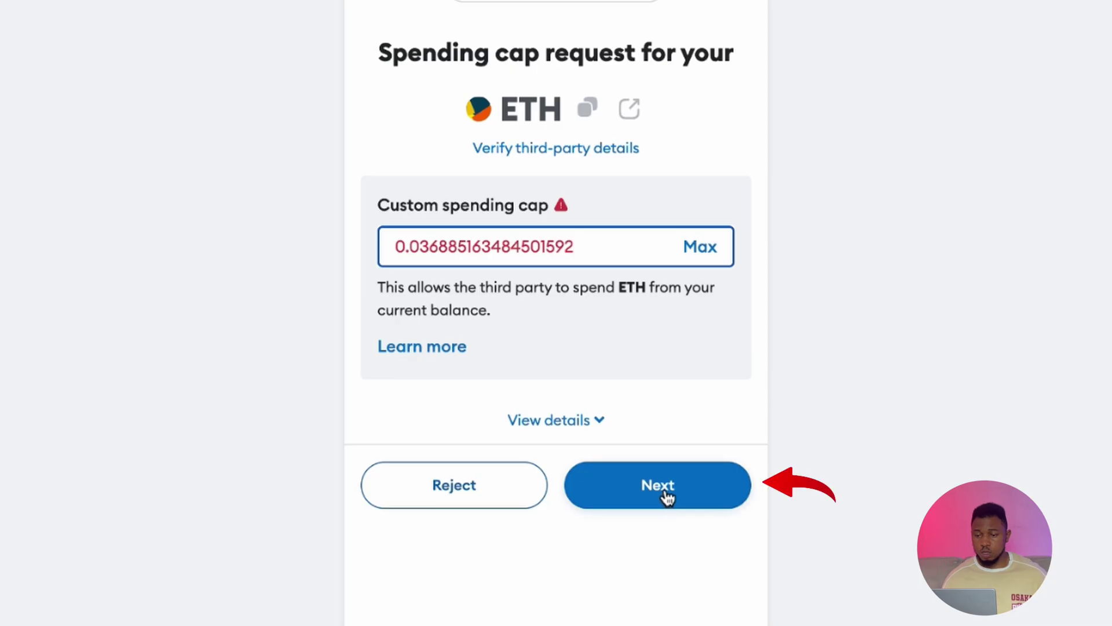
Approve the wallet's ETH spending cap request with a cap of 0.036885163484501592 and close the completed swap.
left_click(668, 497)
left_click(675, 461)
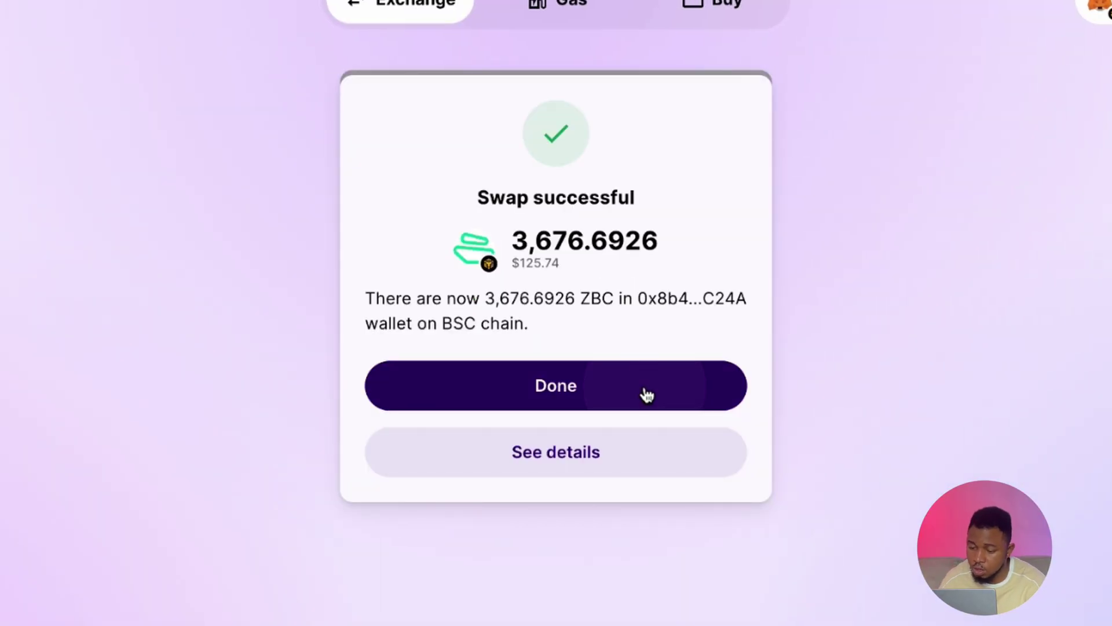
left_click(647, 394)
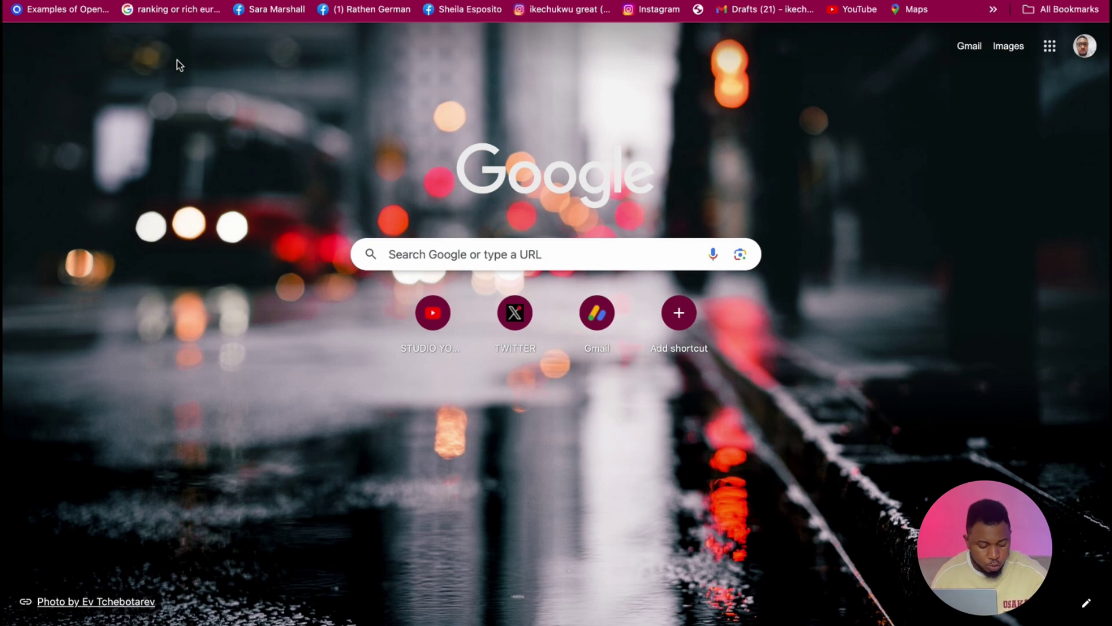
Open the website nautilusbridge.com in the new browser tab.
type("n")
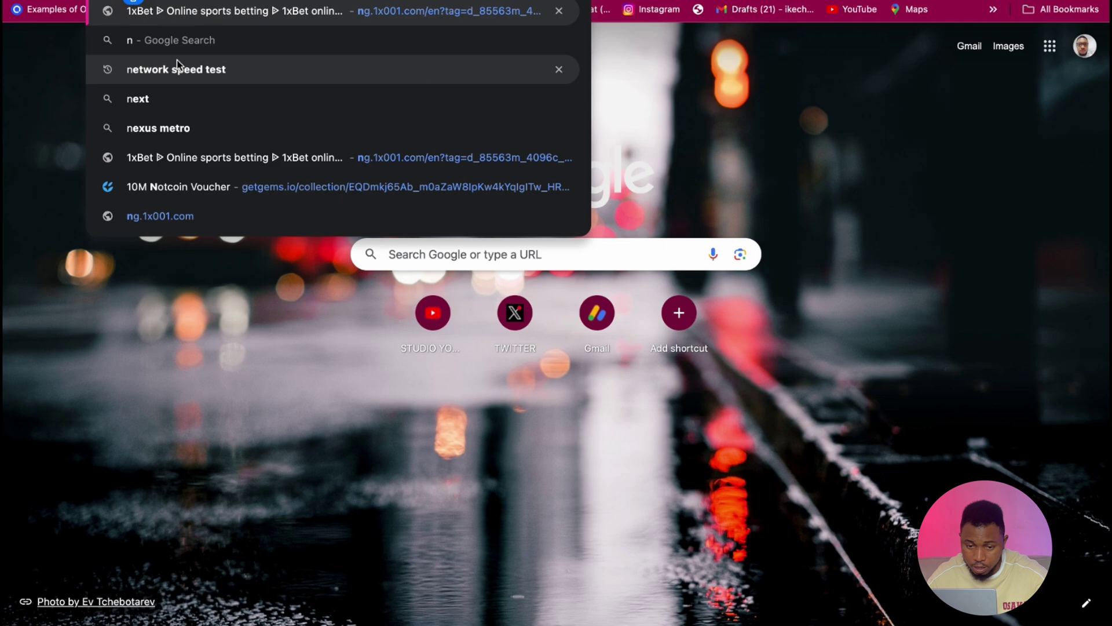
type("au")
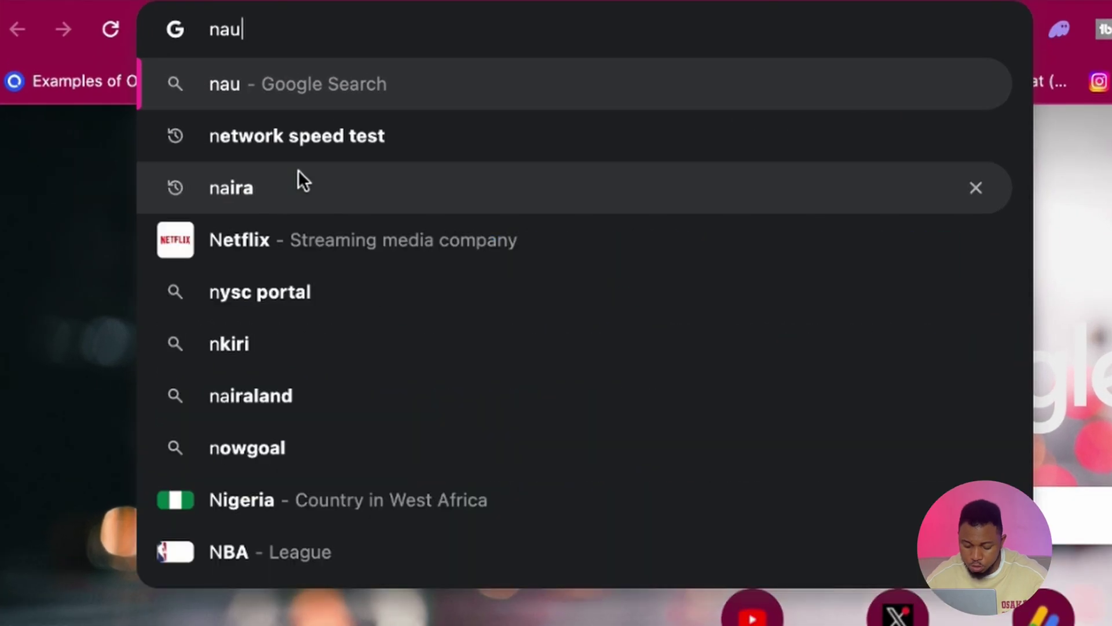
type("til")
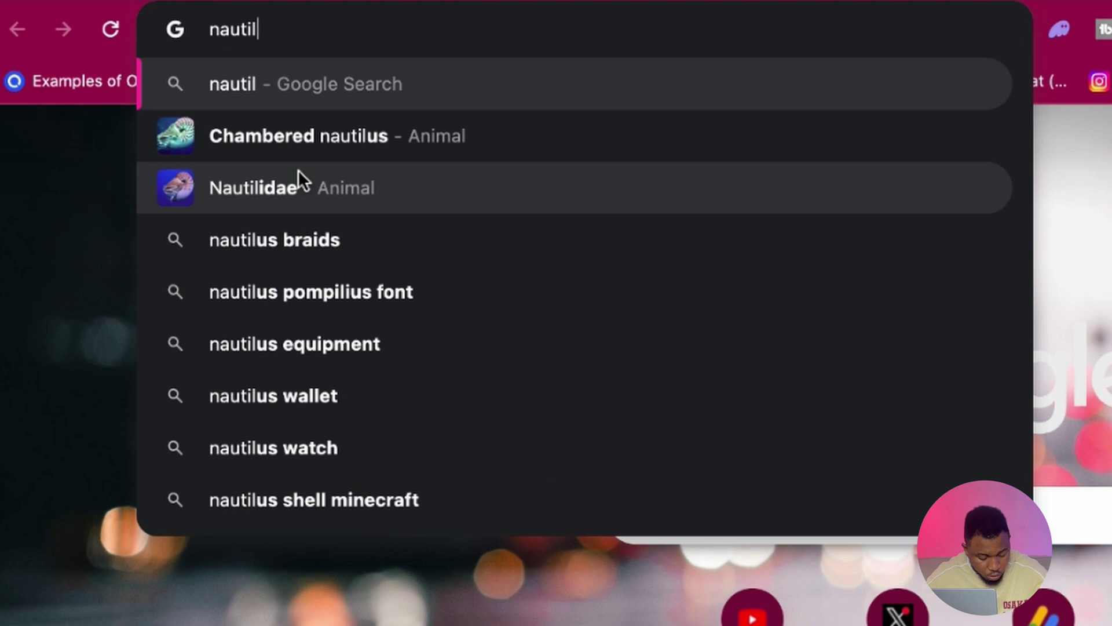
type("us")
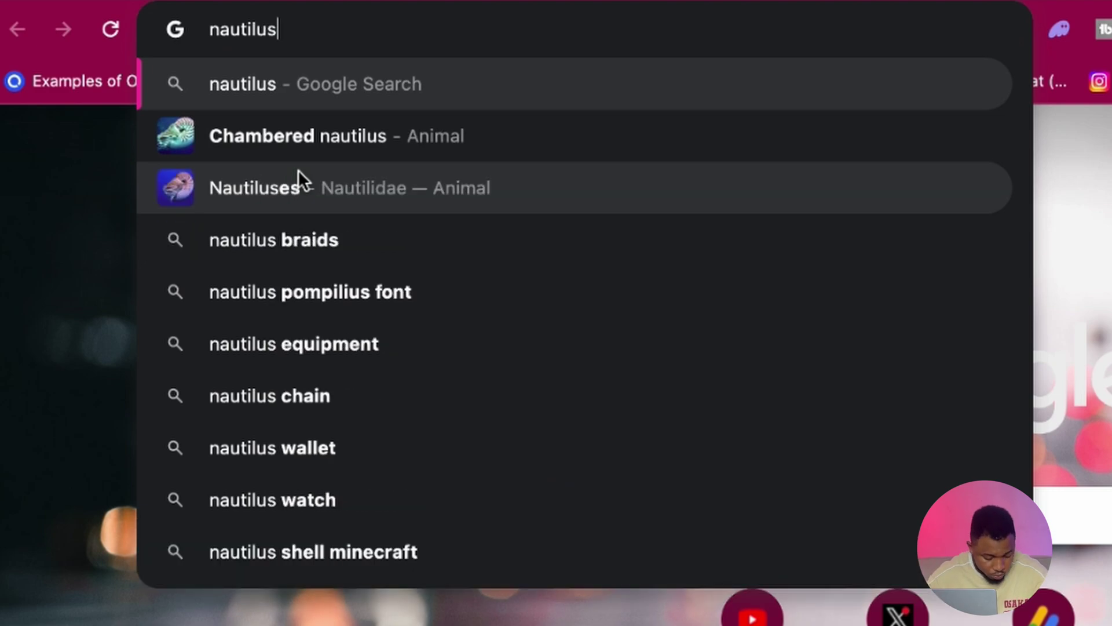
type("bri")
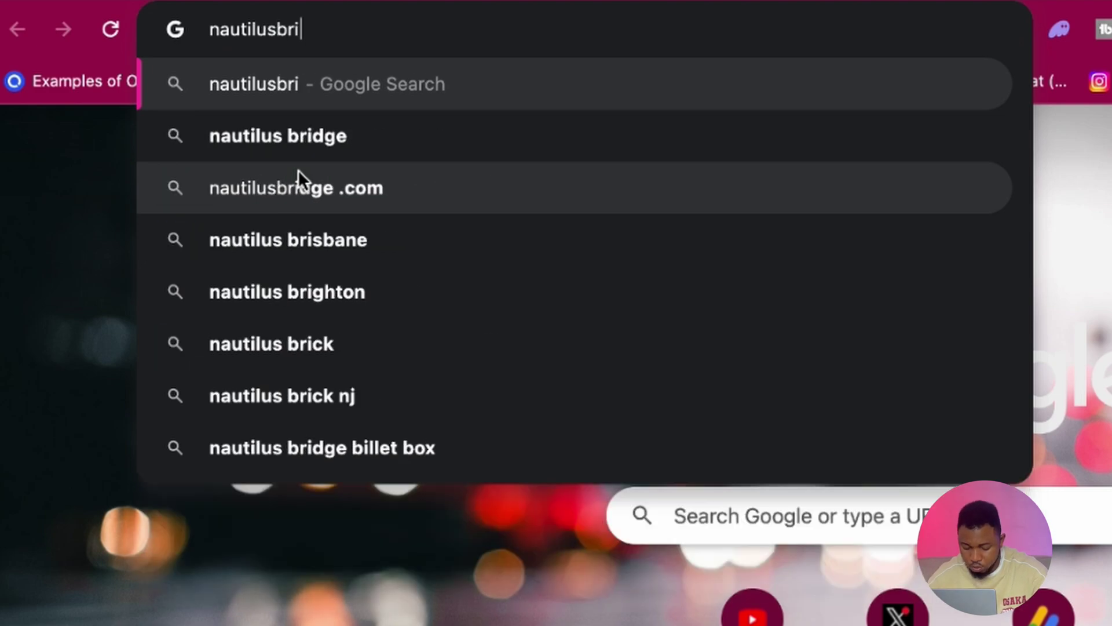
type("dge.com")
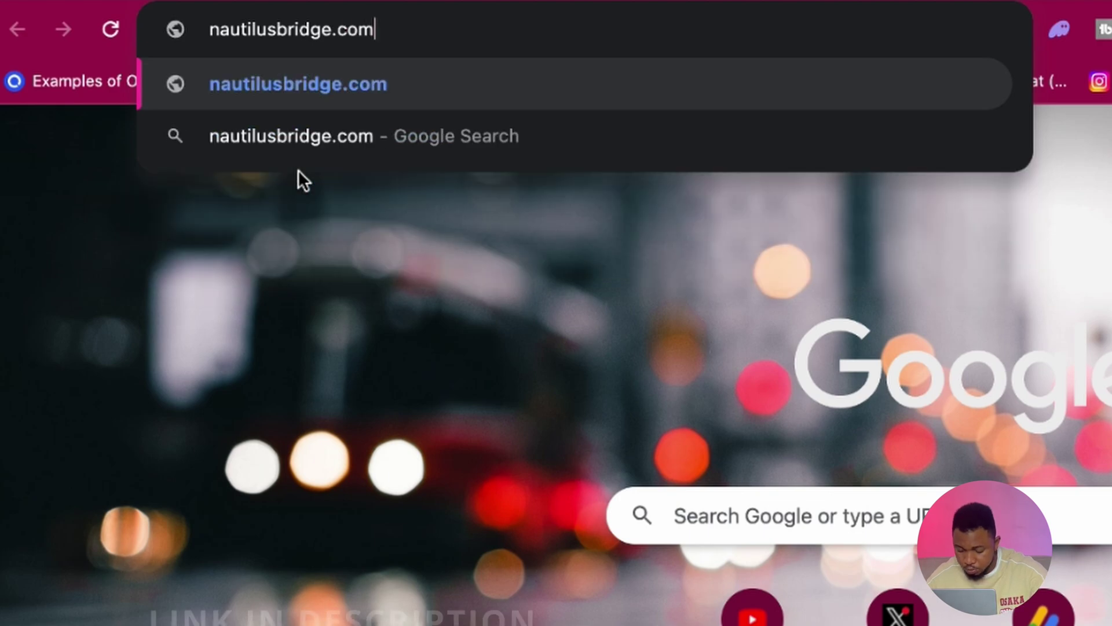
key("Return")
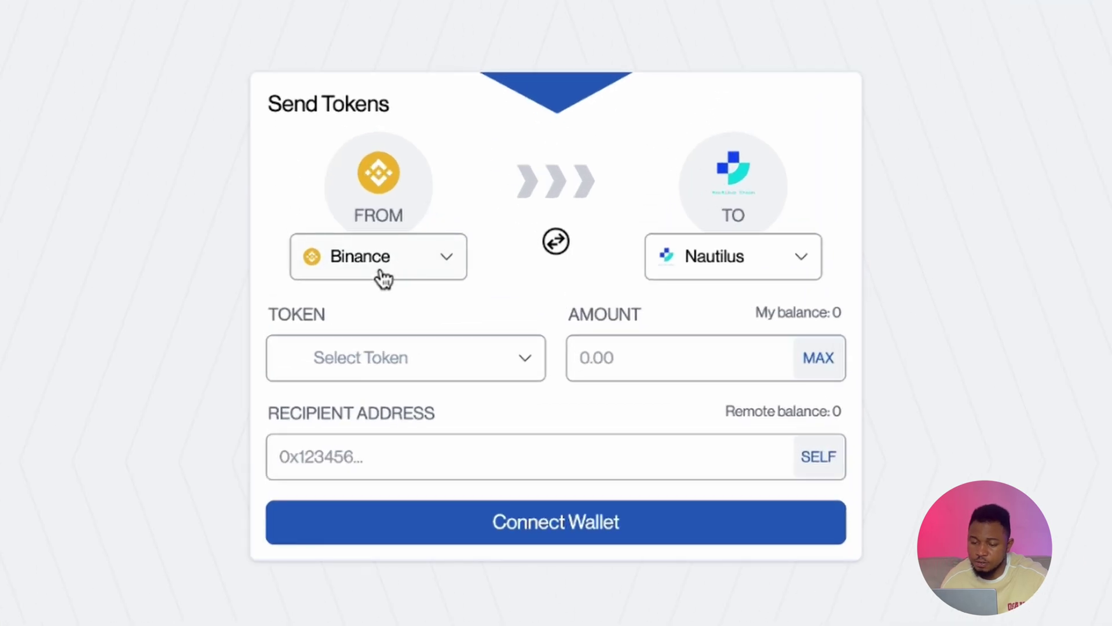
Choose Binance as the source chain for the transfer to Nautilus and connect the MetaMask wallet.
left_click(451, 263)
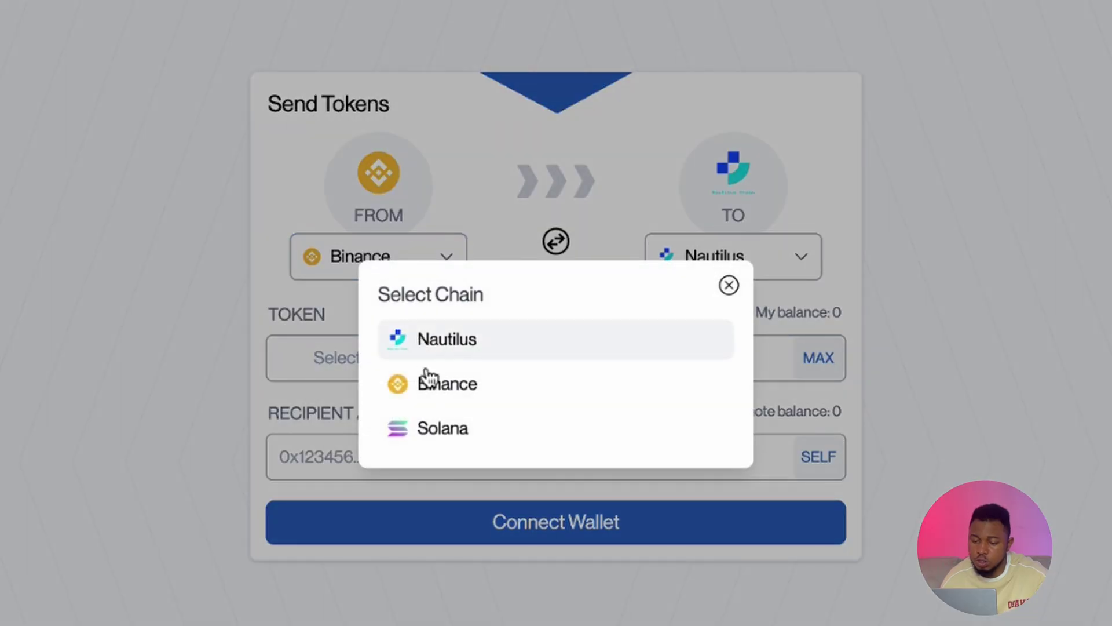
left_click(426, 387)
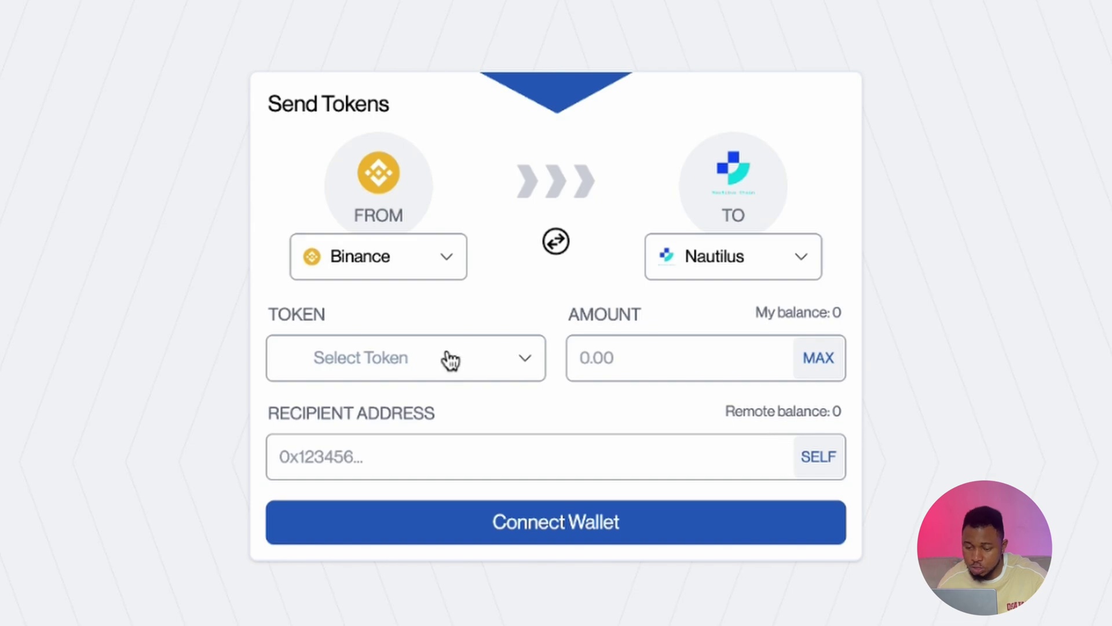
left_click(531, 525)
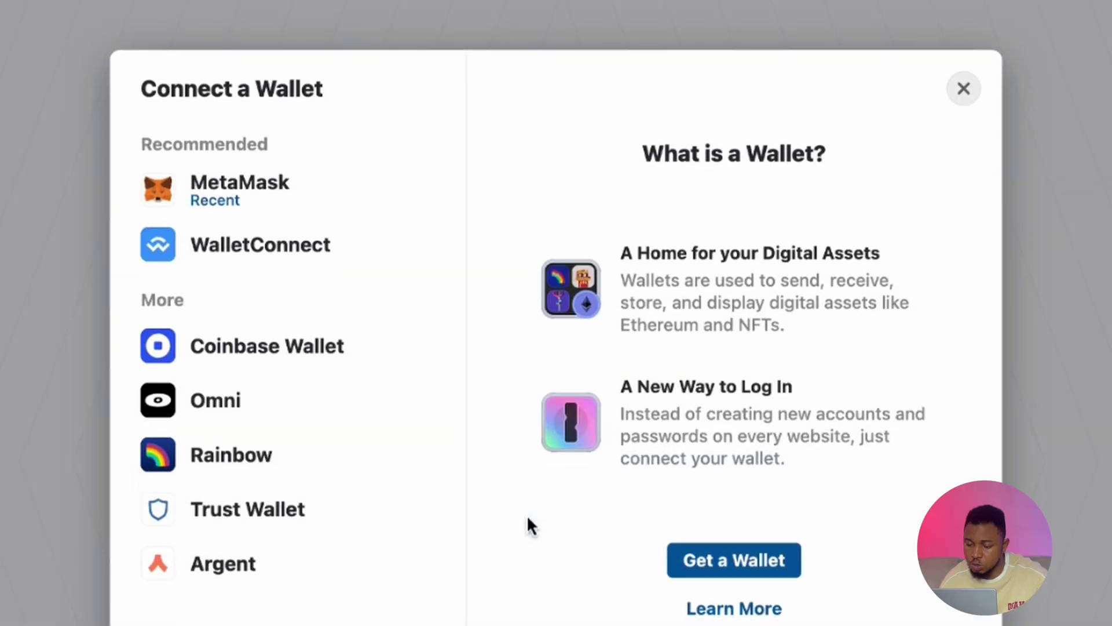
left_click(244, 197)
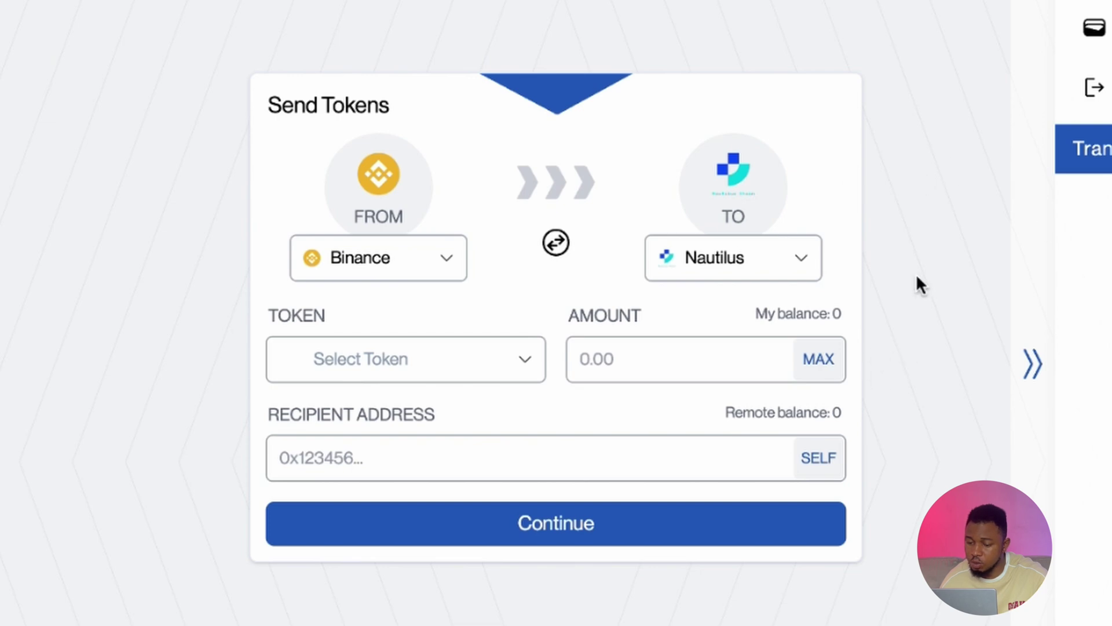
left_click(1033, 364)
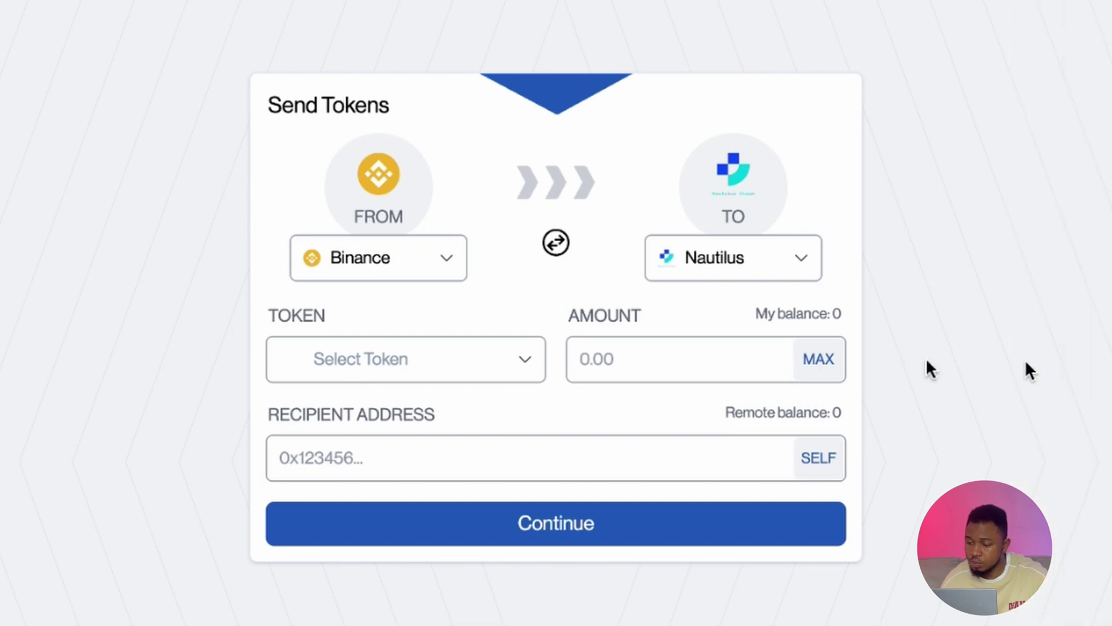
Select ZBC as the token, set the amount to 3670 and use the connected wallet's own address as the recipient.
left_click(371, 371)
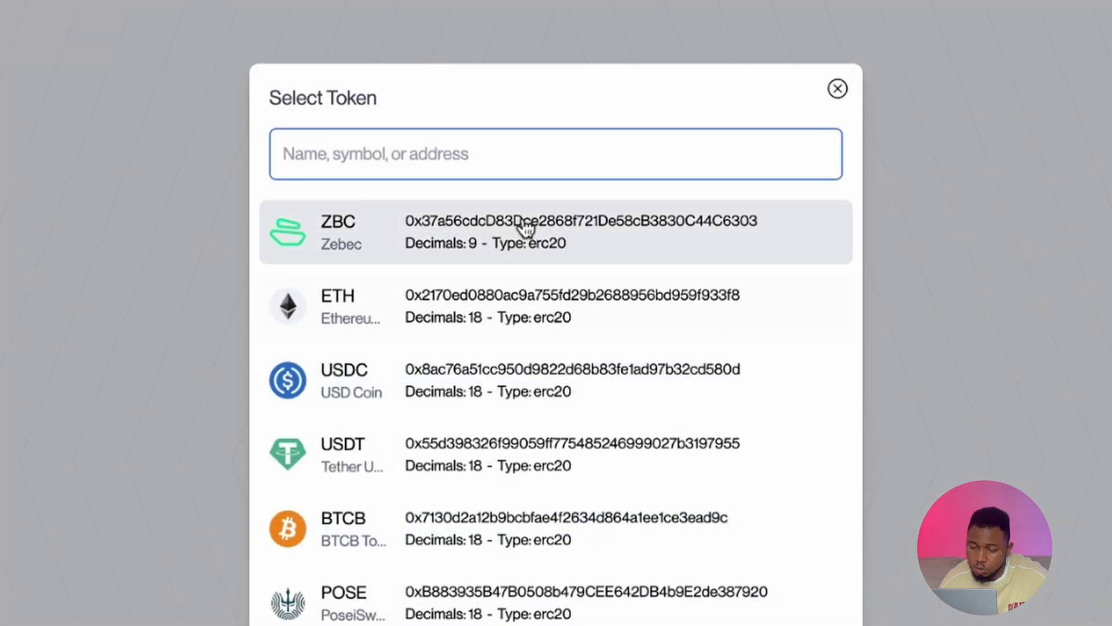
left_click(375, 254)
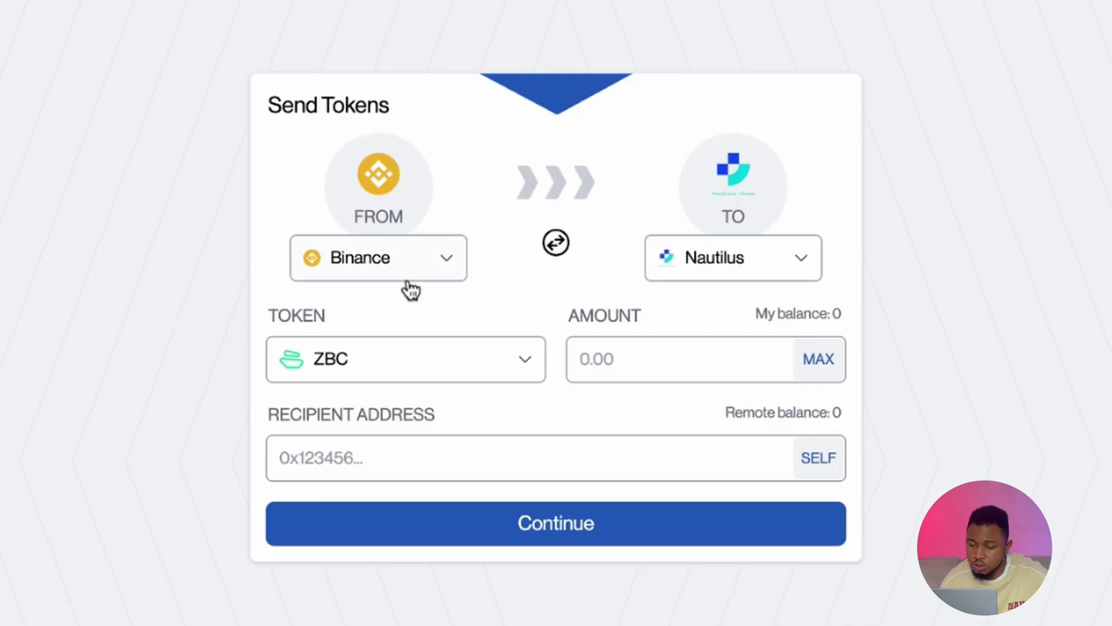
left_click(818, 359)
left_click_drag(661, 359, 603, 366)
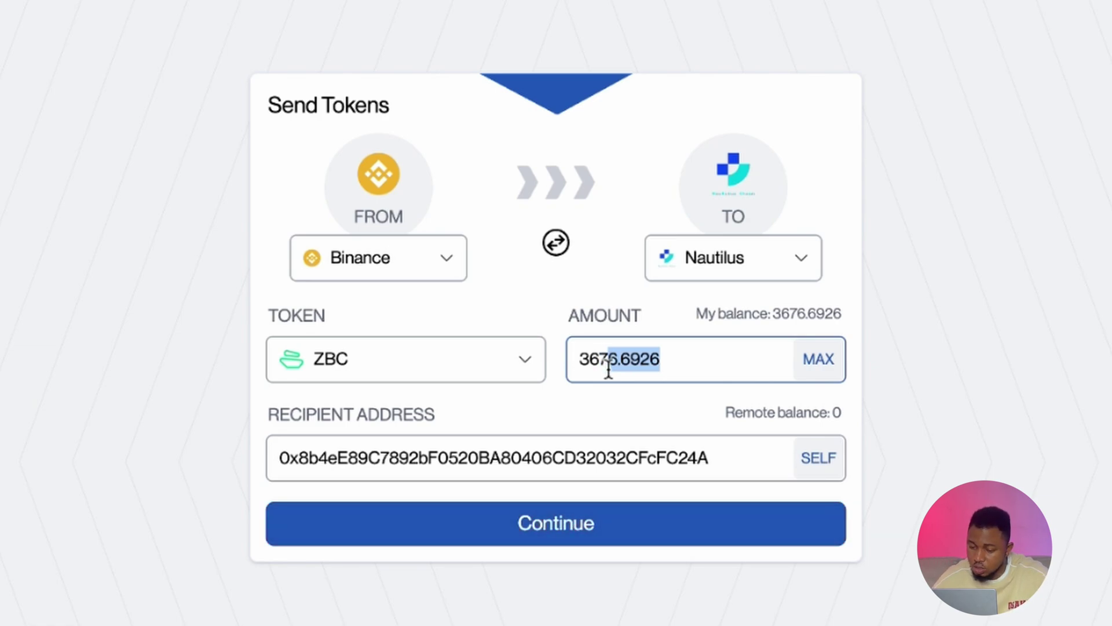
type("0")
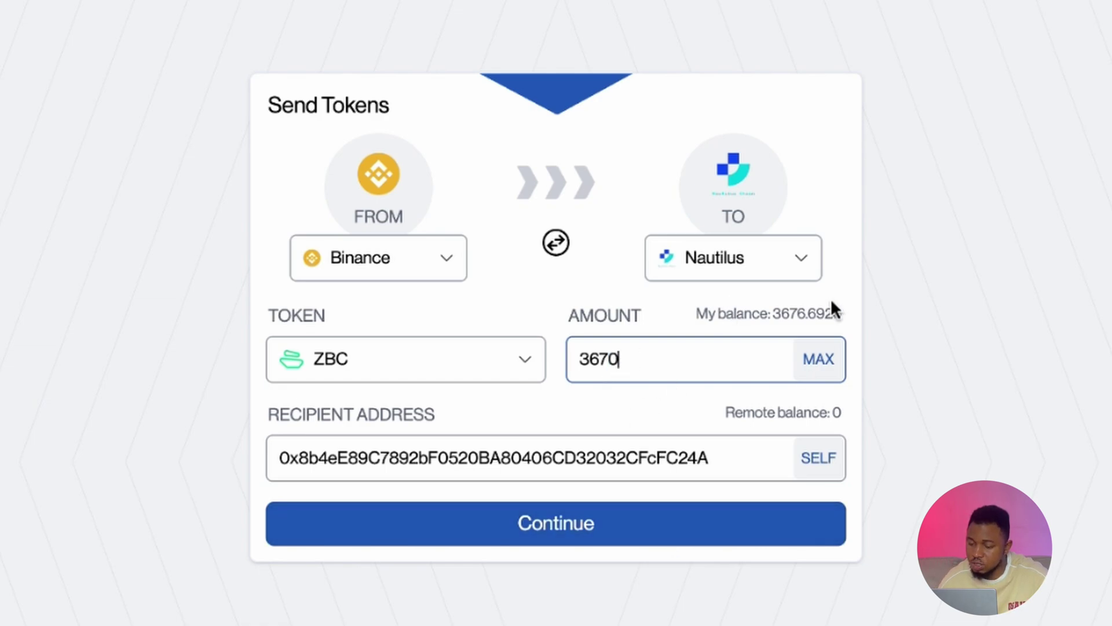
Send the tokens to Nautilus, approve the 3670 ZBC spending cap, confirm the wallet transaction and close the transfer status.
left_click(527, 524)
scroll(527, 529, "down", 4)
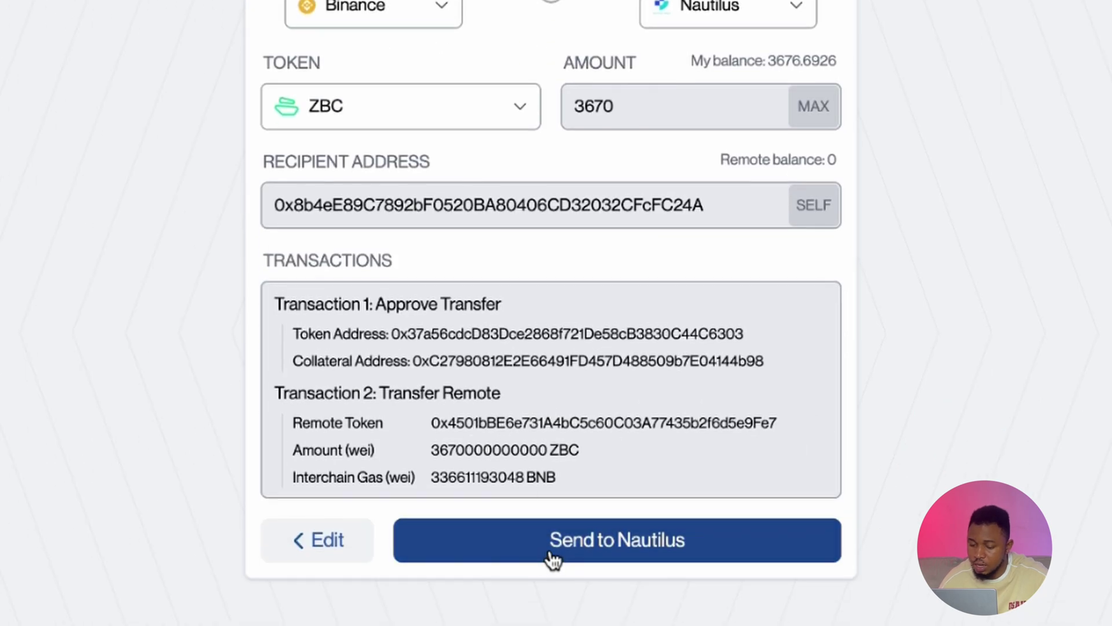
left_click(551, 555)
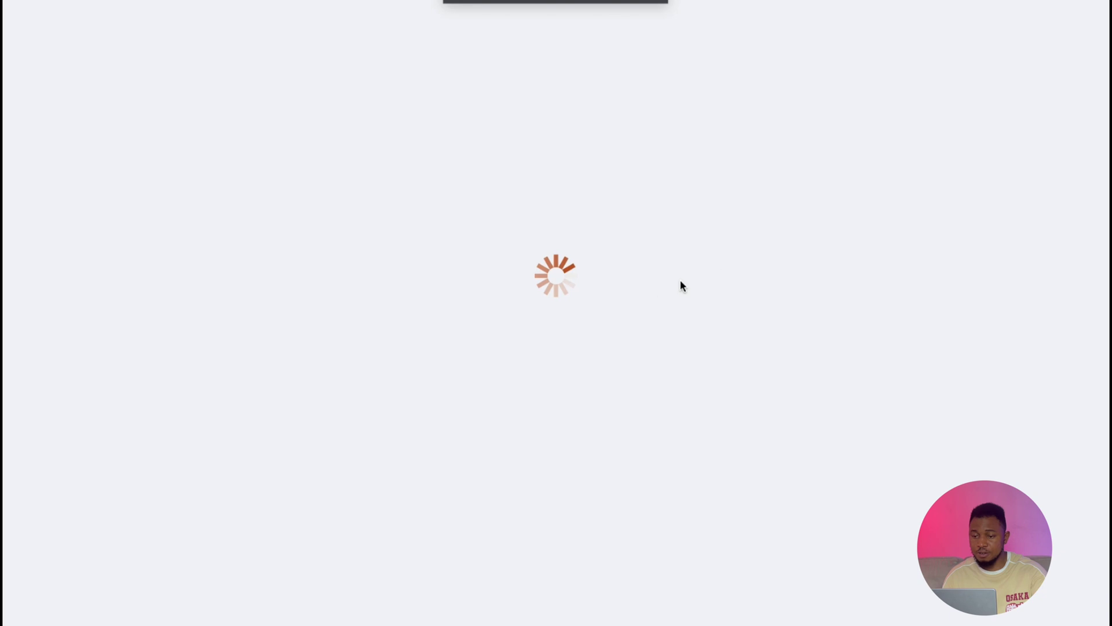
left_click(628, 394)
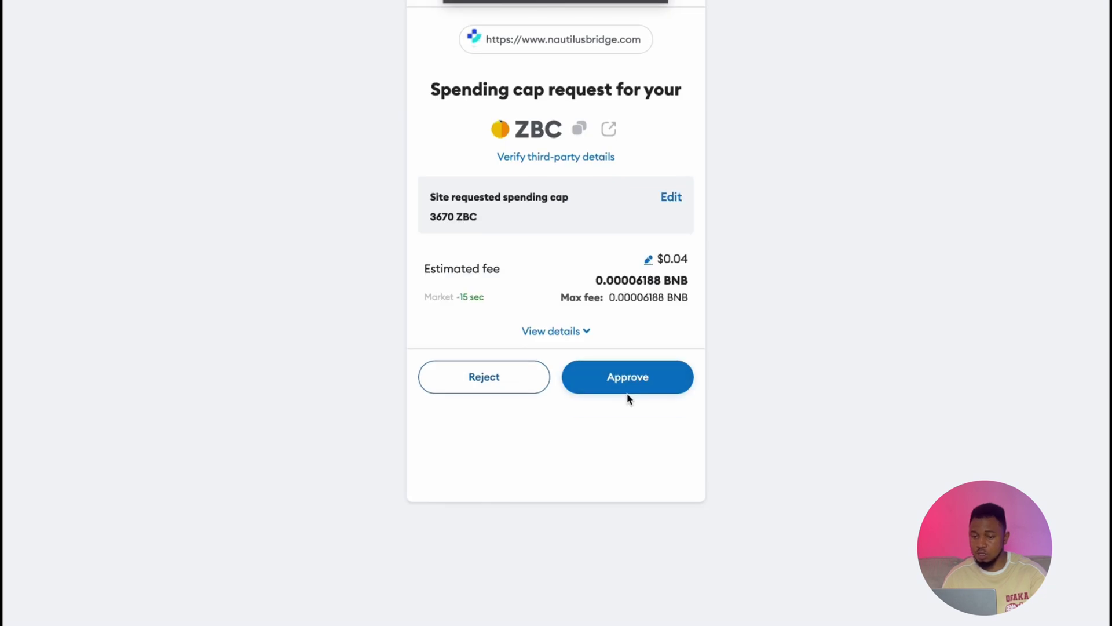
left_click(636, 377)
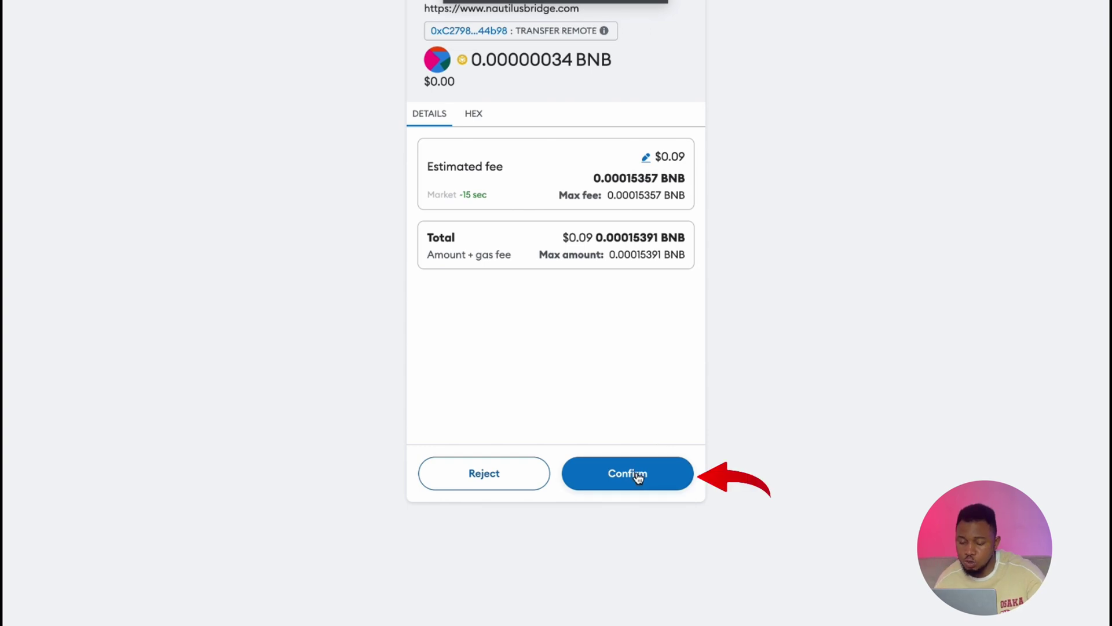
left_click(642, 473)
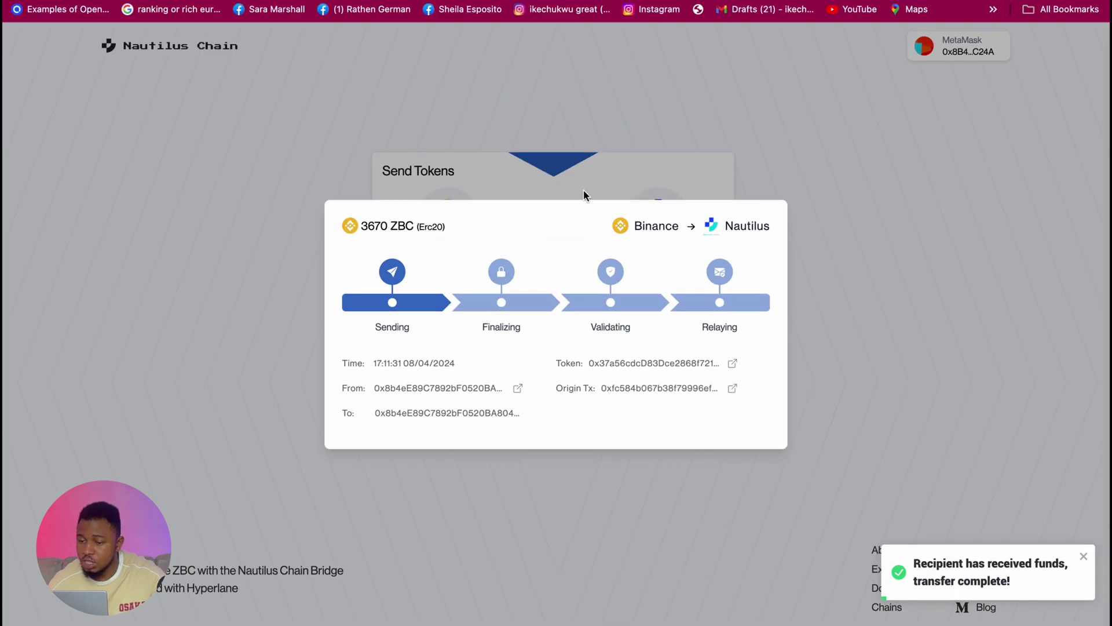
left_click(875, 324)
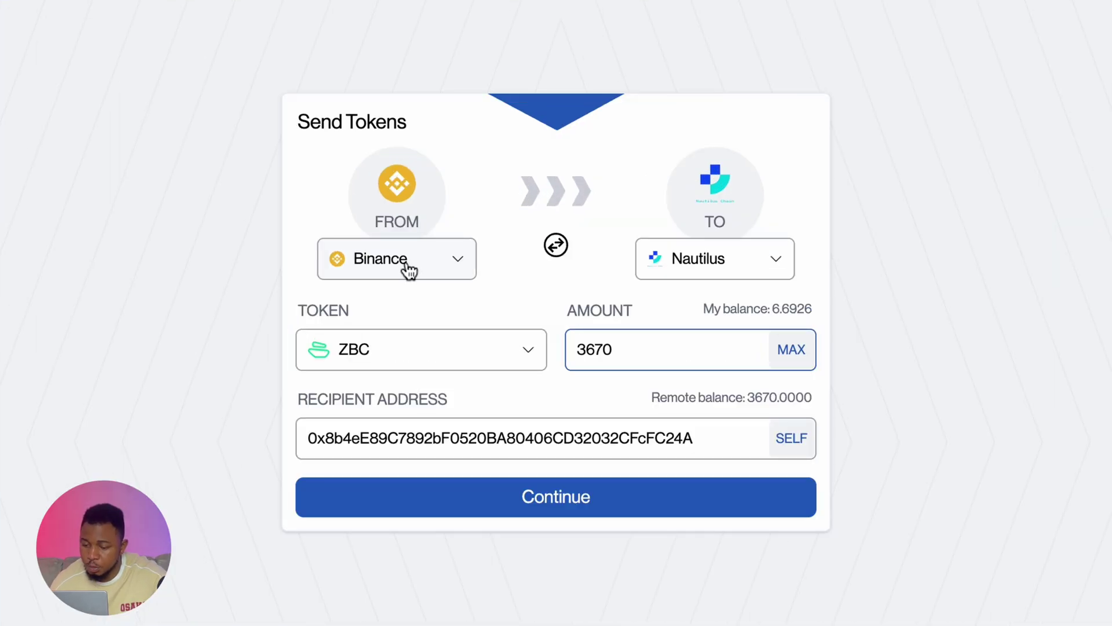
Set up a transfer from Nautilus to Solana with ZBC as the token.
left_click(456, 262)
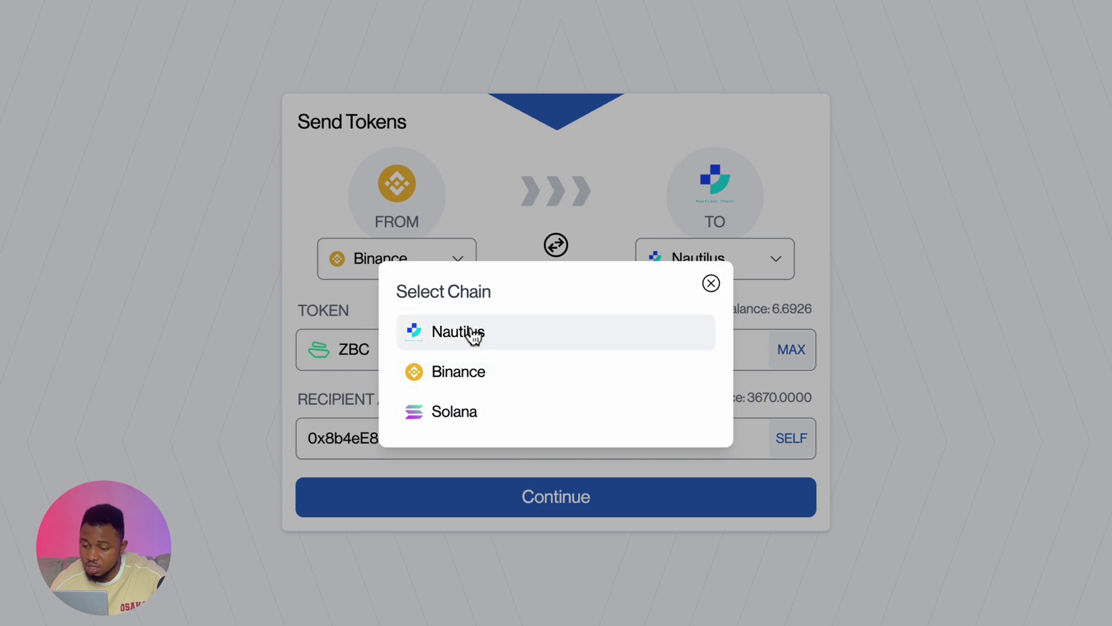
left_click(478, 335)
left_click(707, 262)
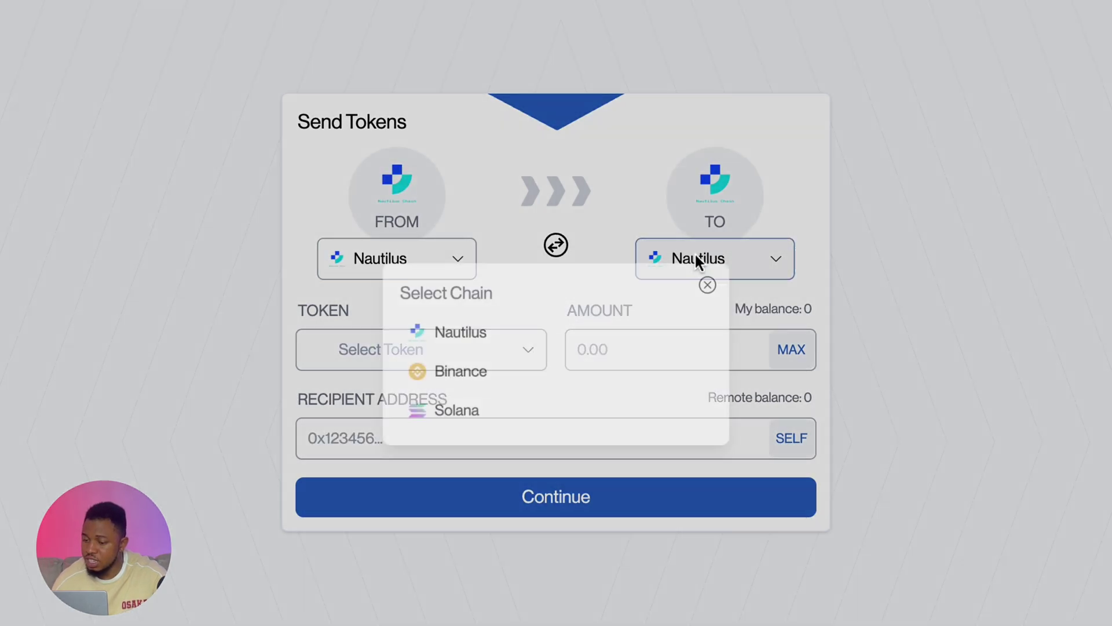
left_click(473, 422)
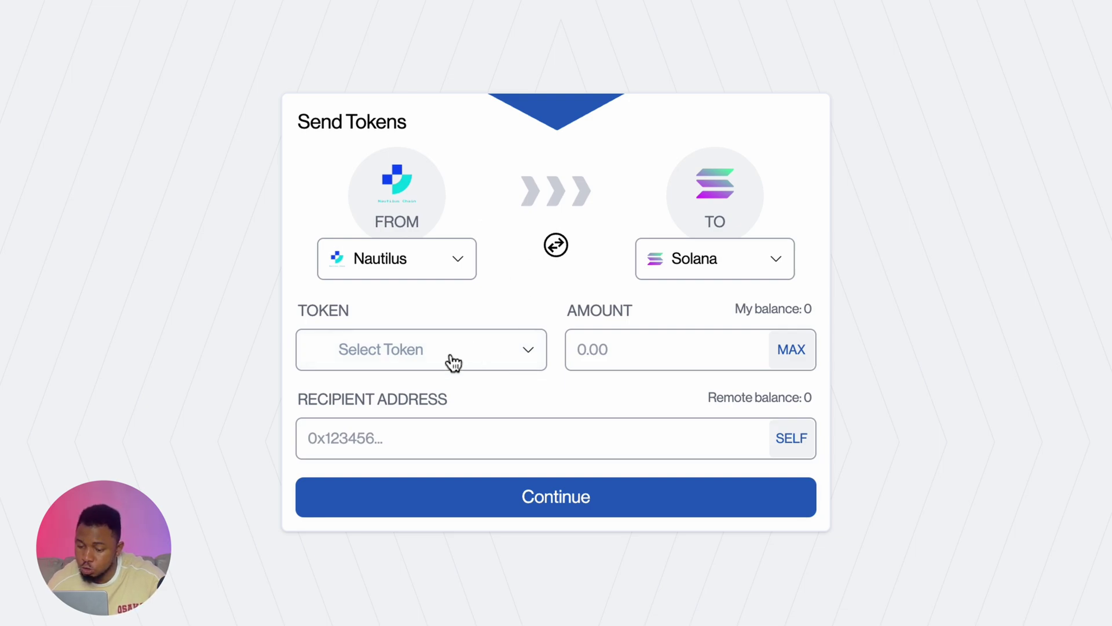
left_click(400, 350)
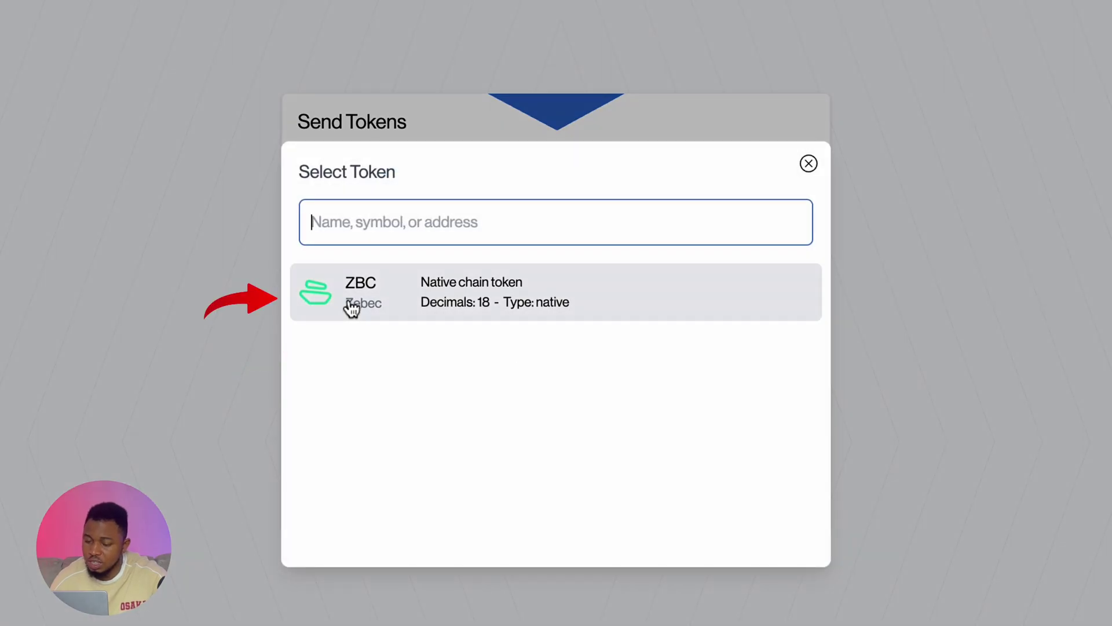
left_click(354, 307)
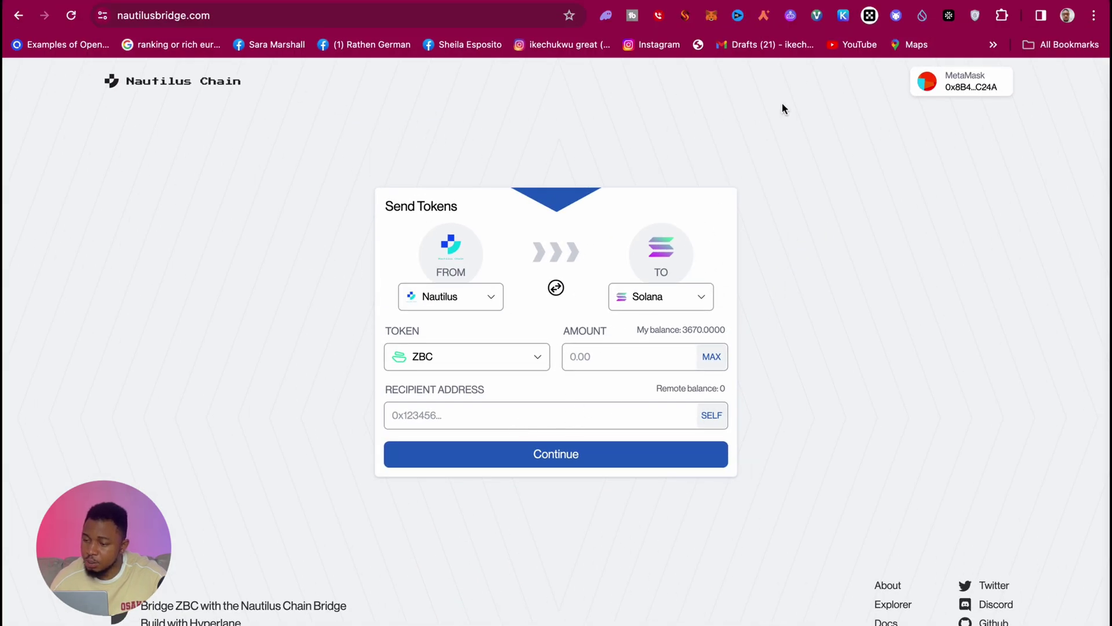
Copy the Solana address of Account 1 from the Phantom wallet and paste it as the recipient address.
left_click(604, 18)
mouse_move(517, 34)
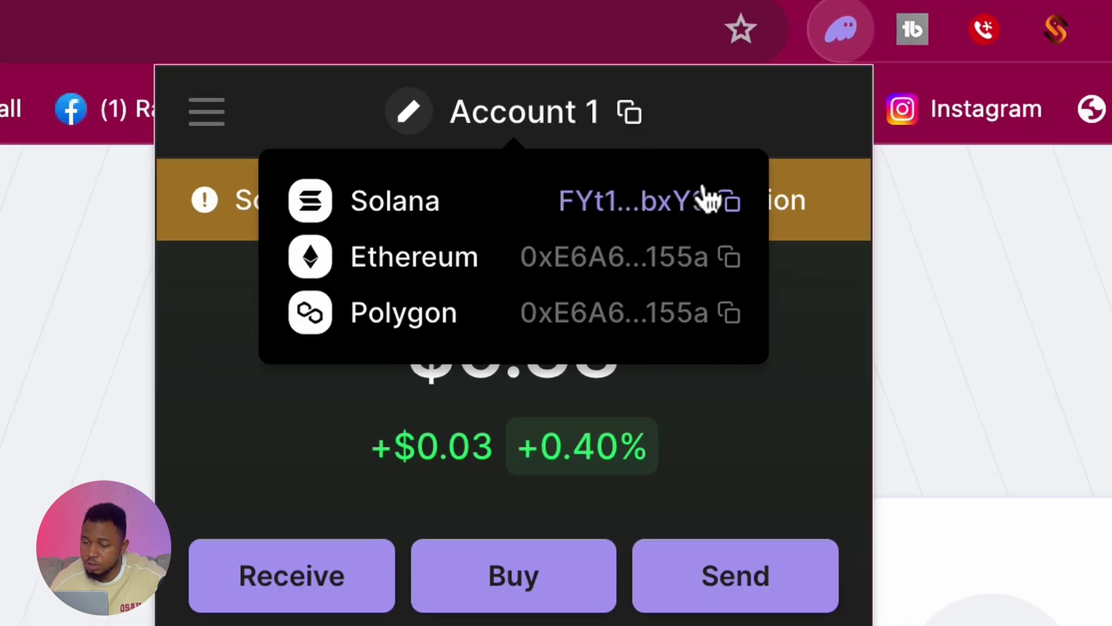
left_click(731, 203)
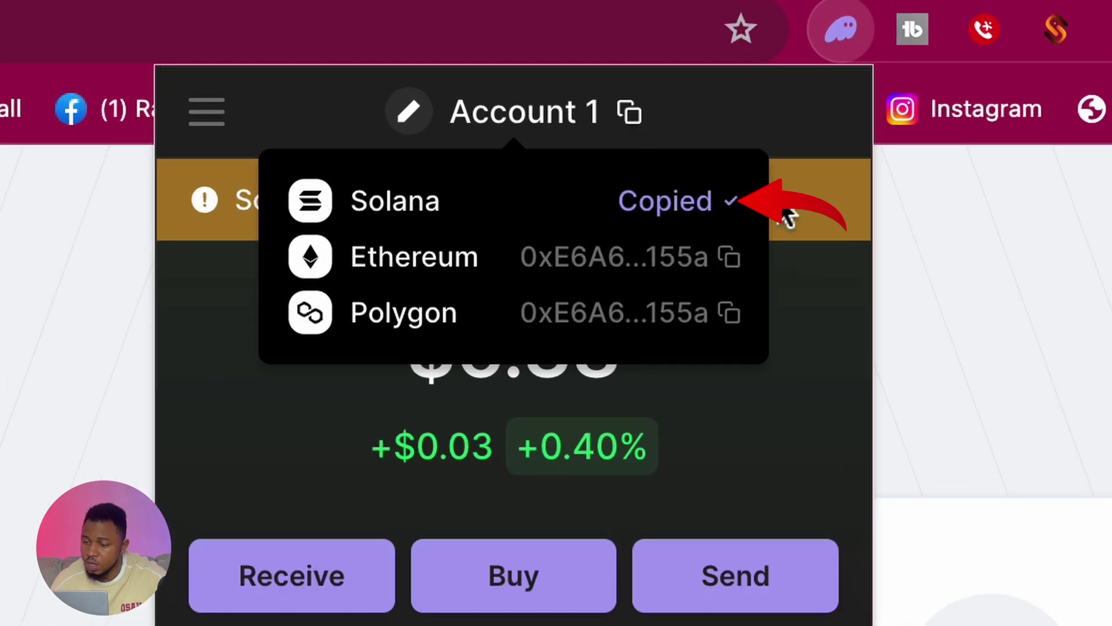
key("Escape")
left_click(555, 444)
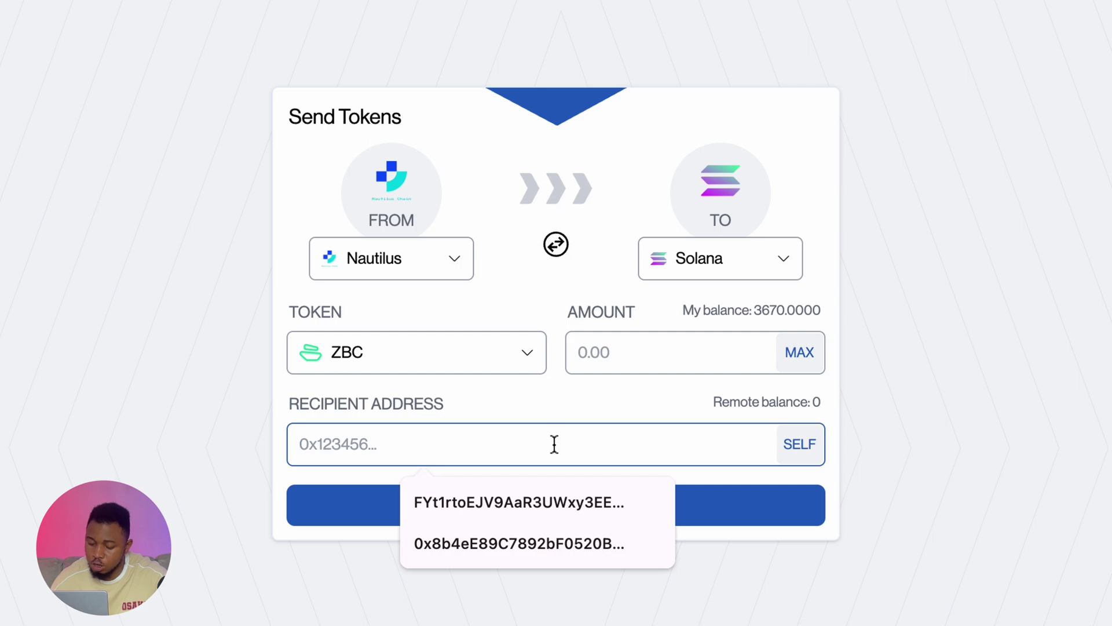
key("ctrl+v")
left_click(1042, 406)
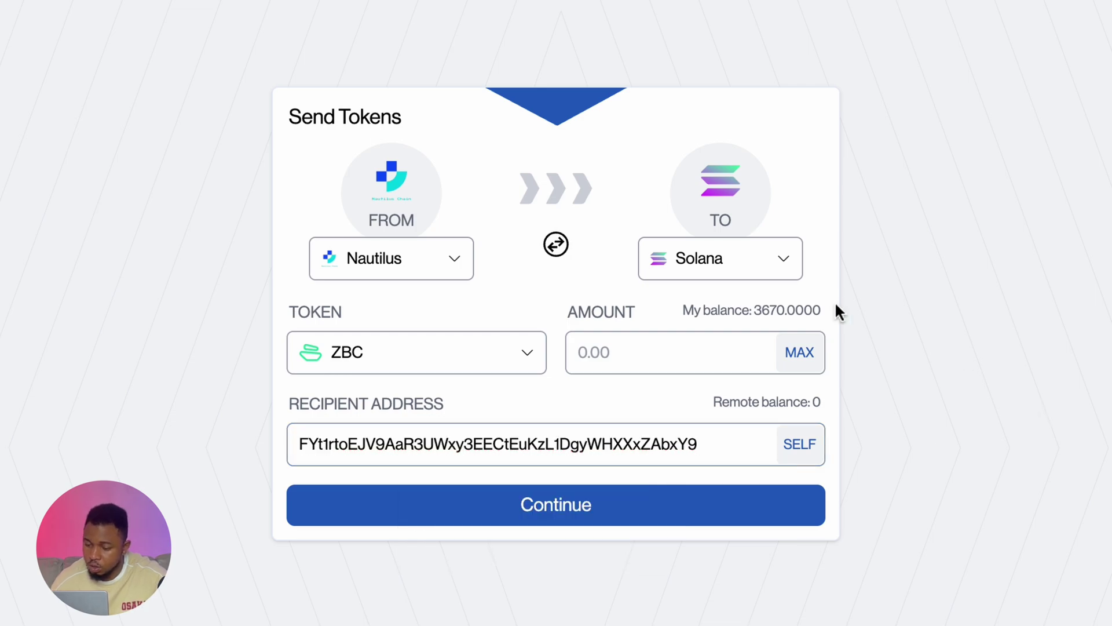
Set the amount to 3600 ZBC and send the transfer to Solana.
left_click(706, 353)
type("3600")
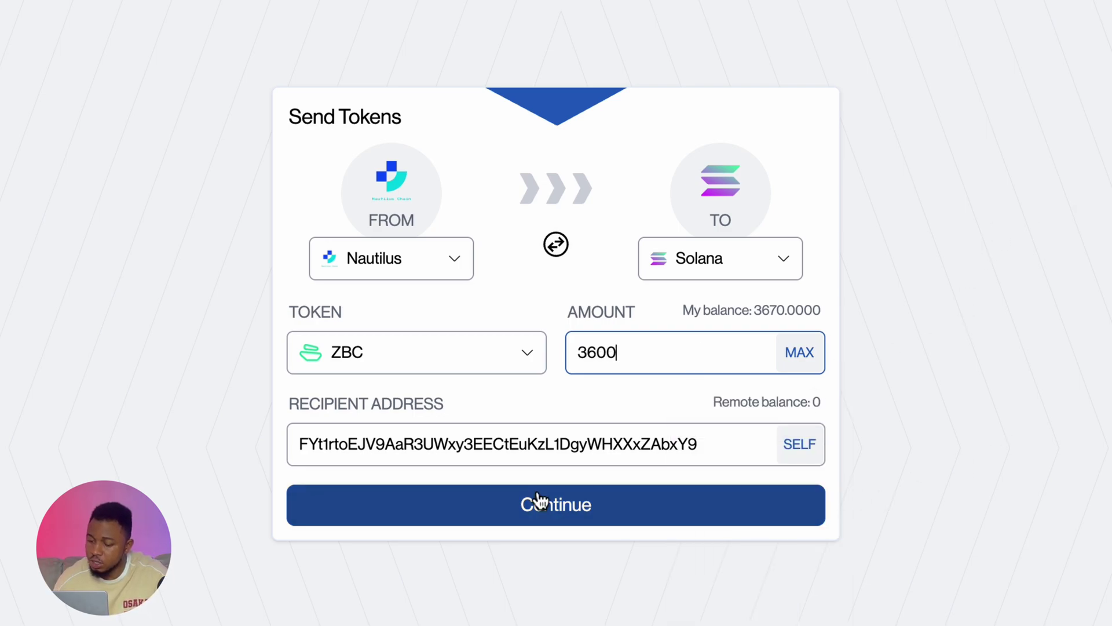
left_click(581, 509)
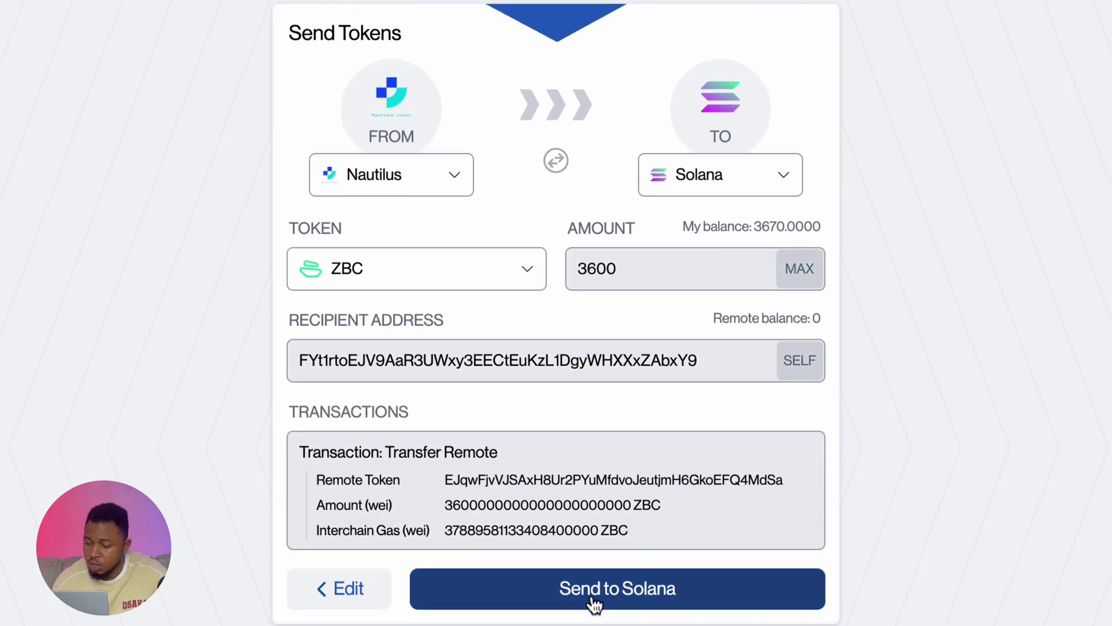
left_click(599, 601)
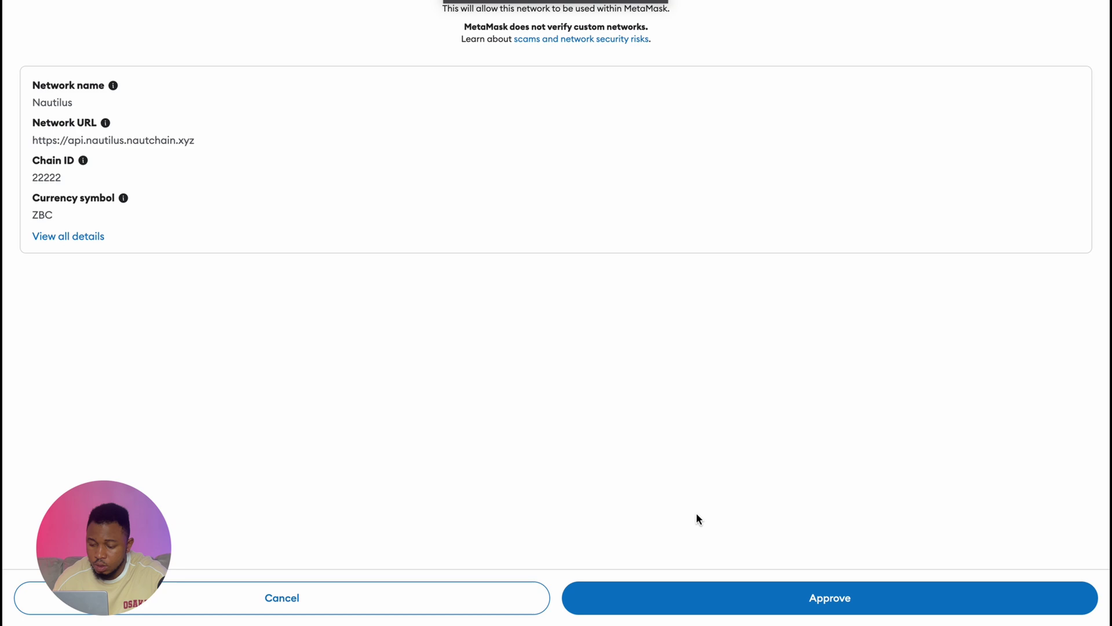
Approve adding the Nautilus network to MetaMask, allow switching to it and confirm the remote transfer.
left_click(765, 603)
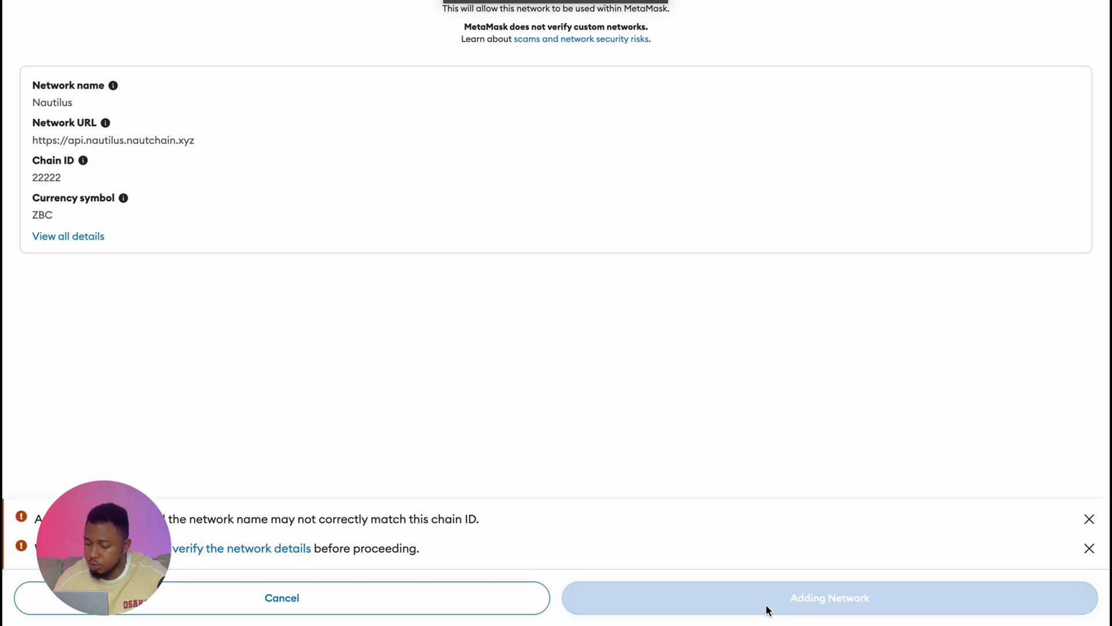
left_click(803, 597)
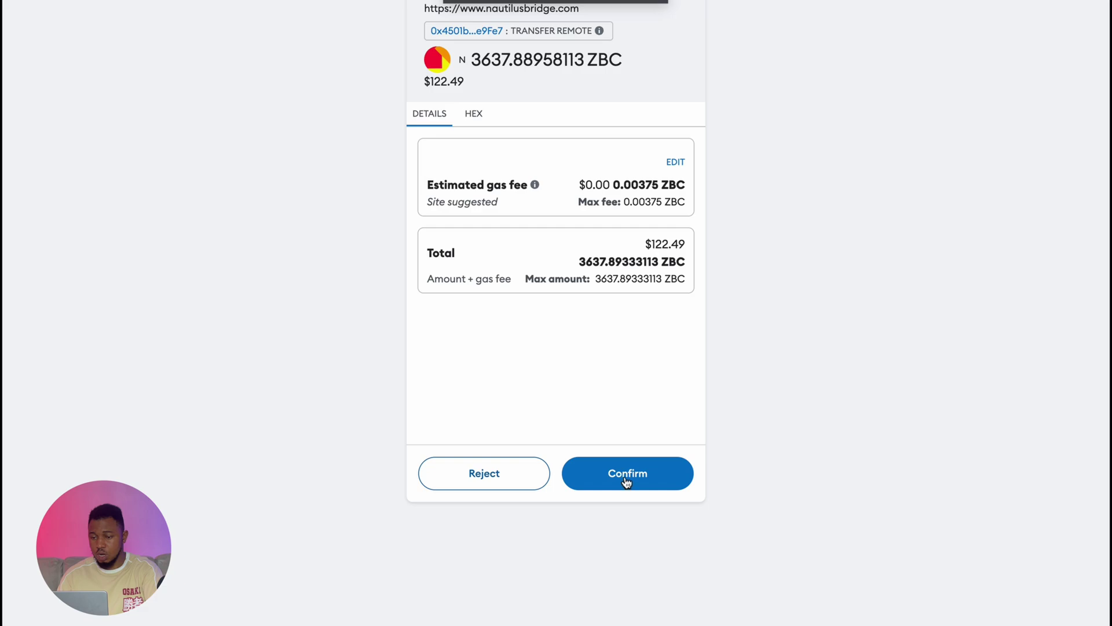
left_click(626, 481)
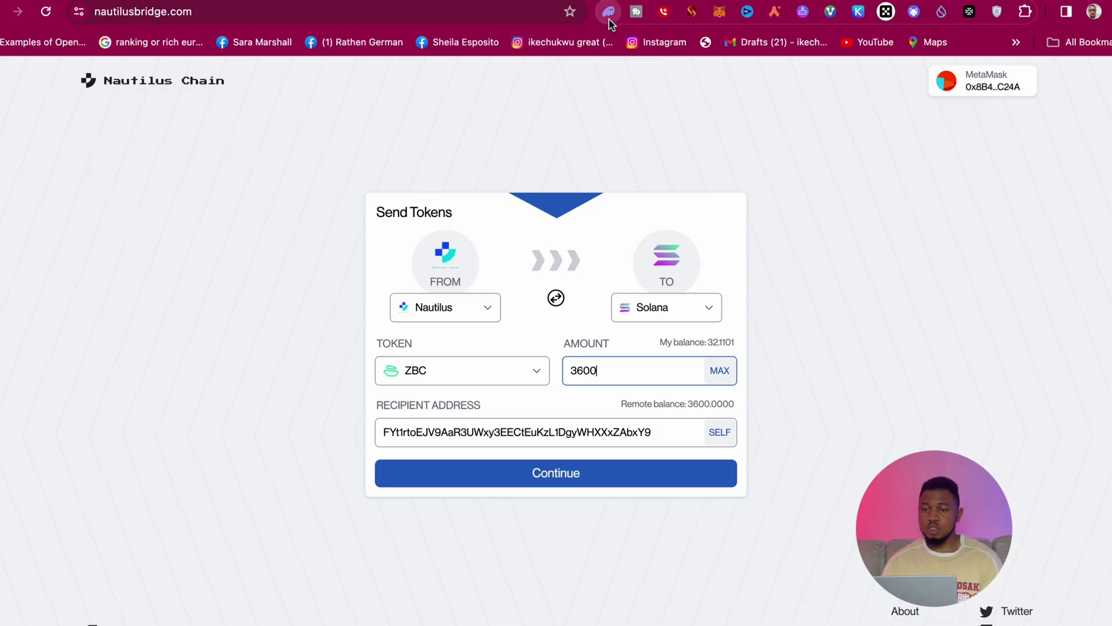
Check the ZEBEC token balance in the Phantom wallet and close the wallet.
left_click(609, 21)
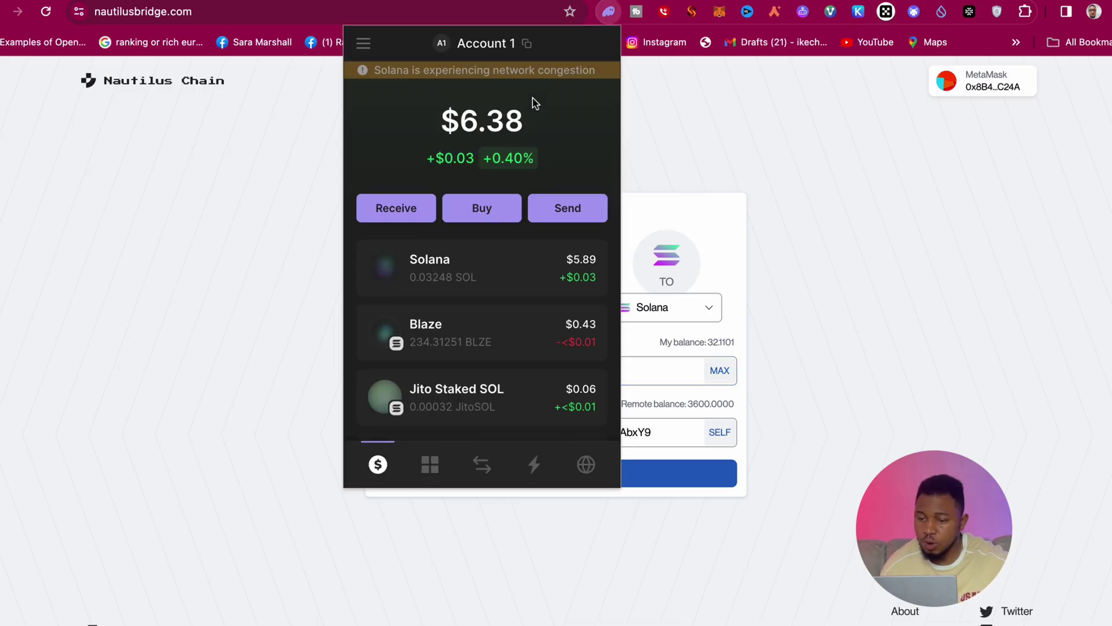
scroll(462, 377, "down", 5)
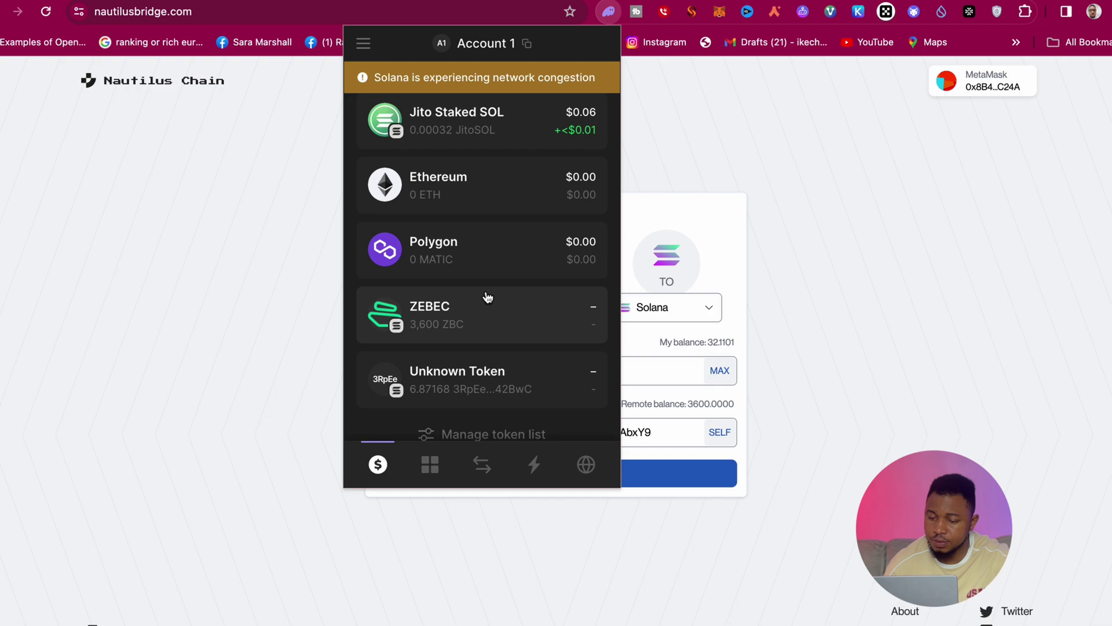
left_click(944, 419)
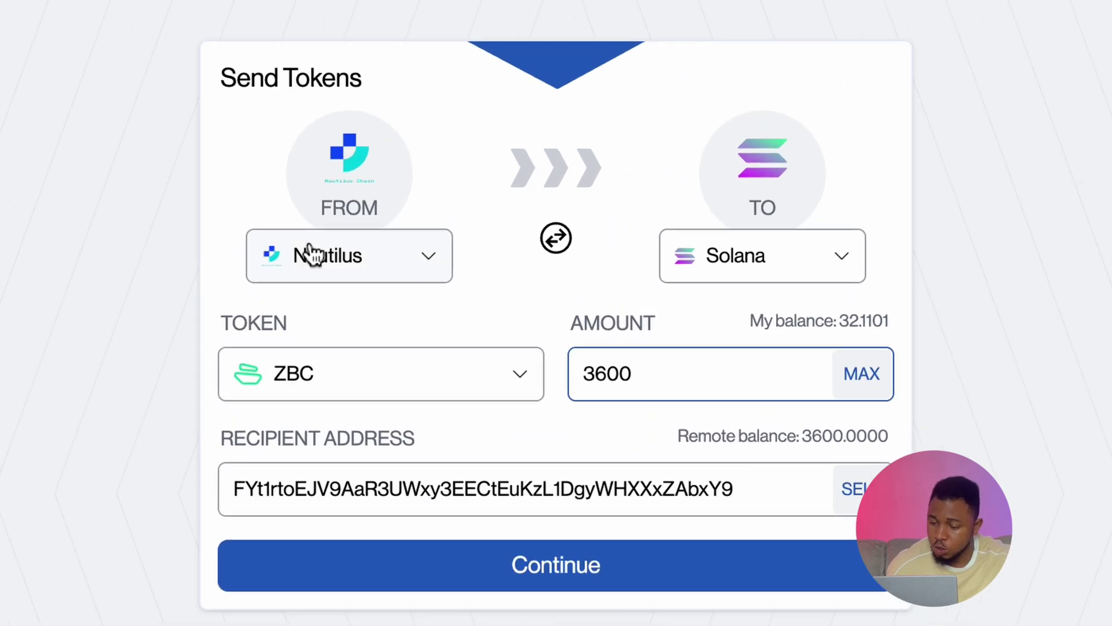
Set the transfer to go from Solana to Nautilus with wZBC as the token.
left_click(313, 255)
left_click(410, 458)
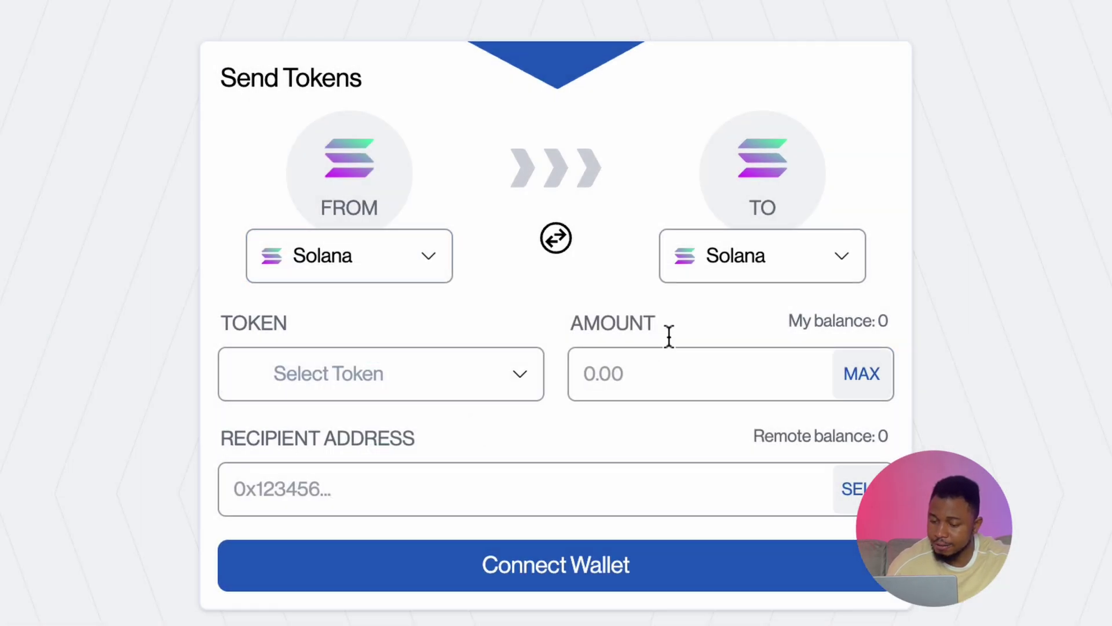
left_click(746, 278)
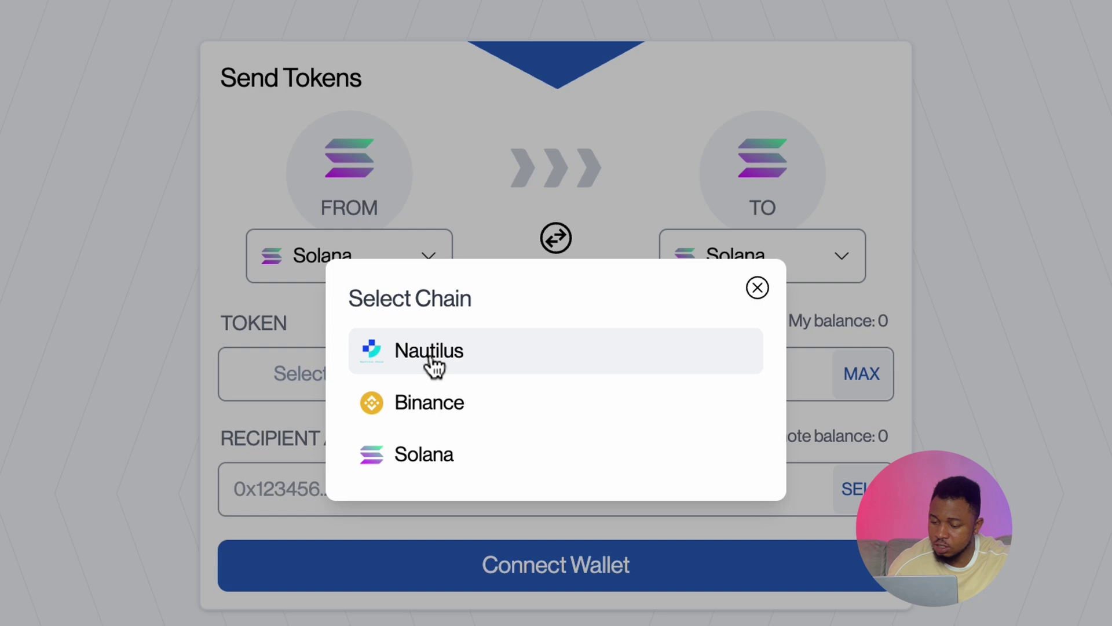
left_click(429, 355)
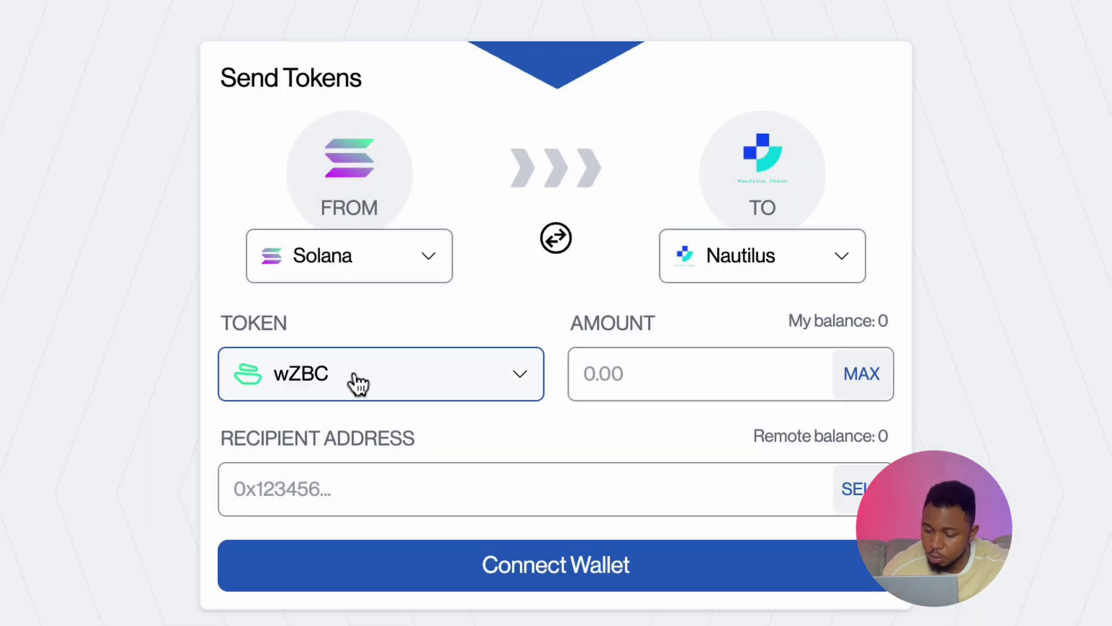
left_click(355, 378)
left_click(323, 330)
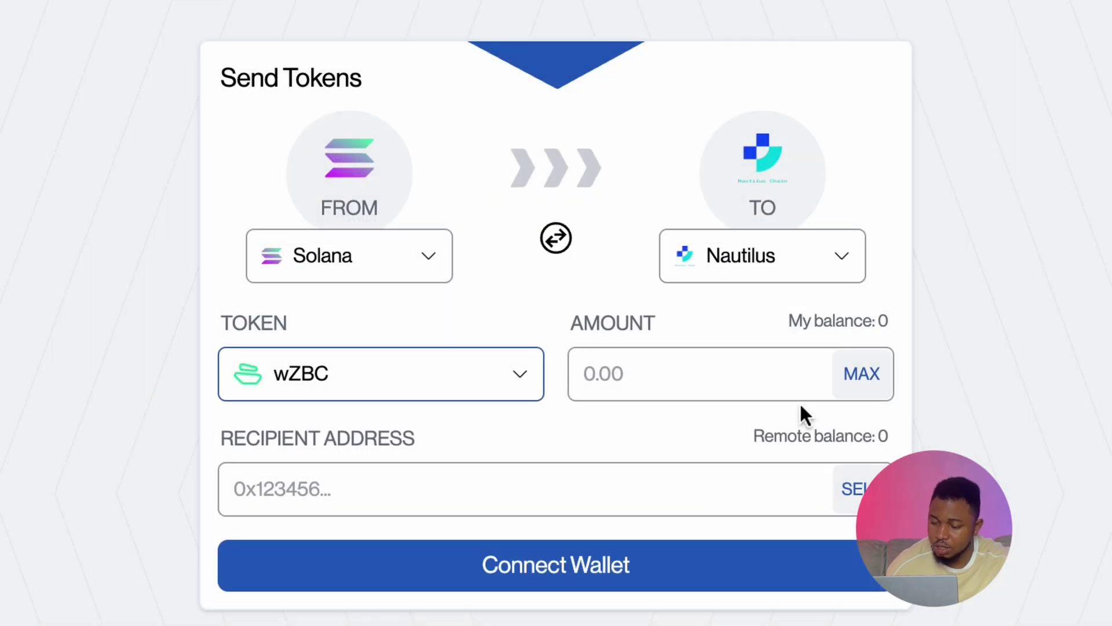
Connect Account 1 of the Solana wallet to the bridge site.
left_click(881, 387)
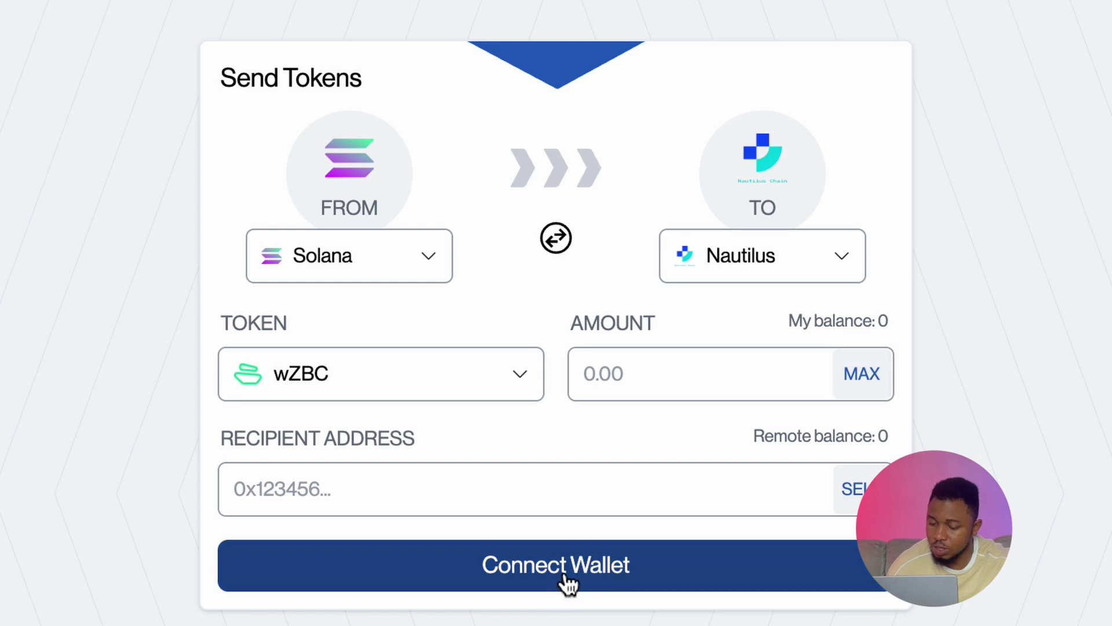
left_click(521, 574)
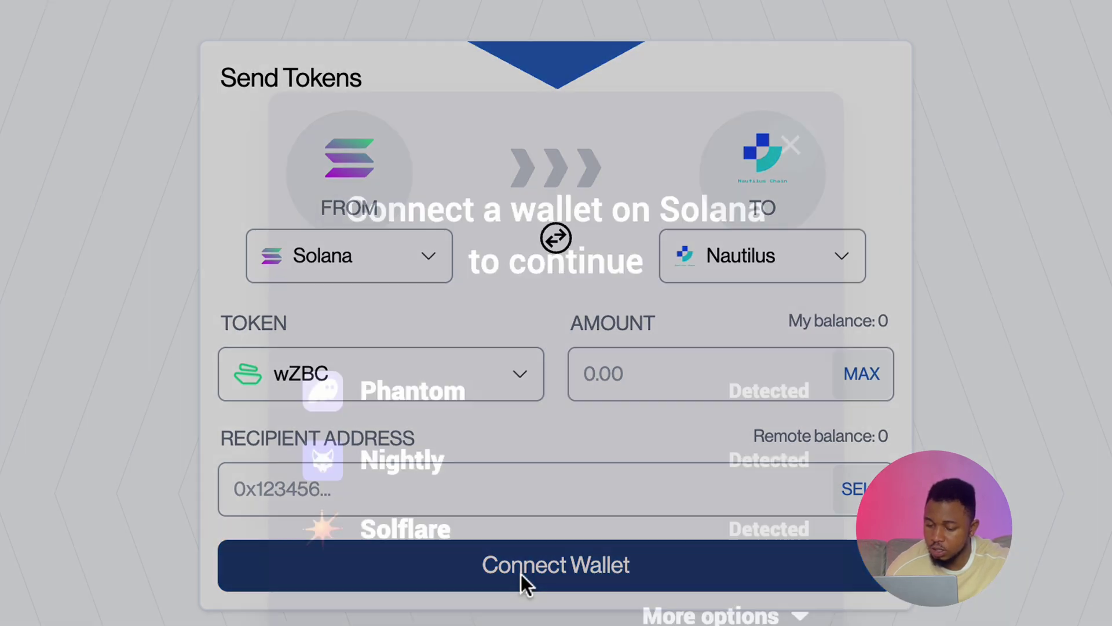
left_click(494, 405)
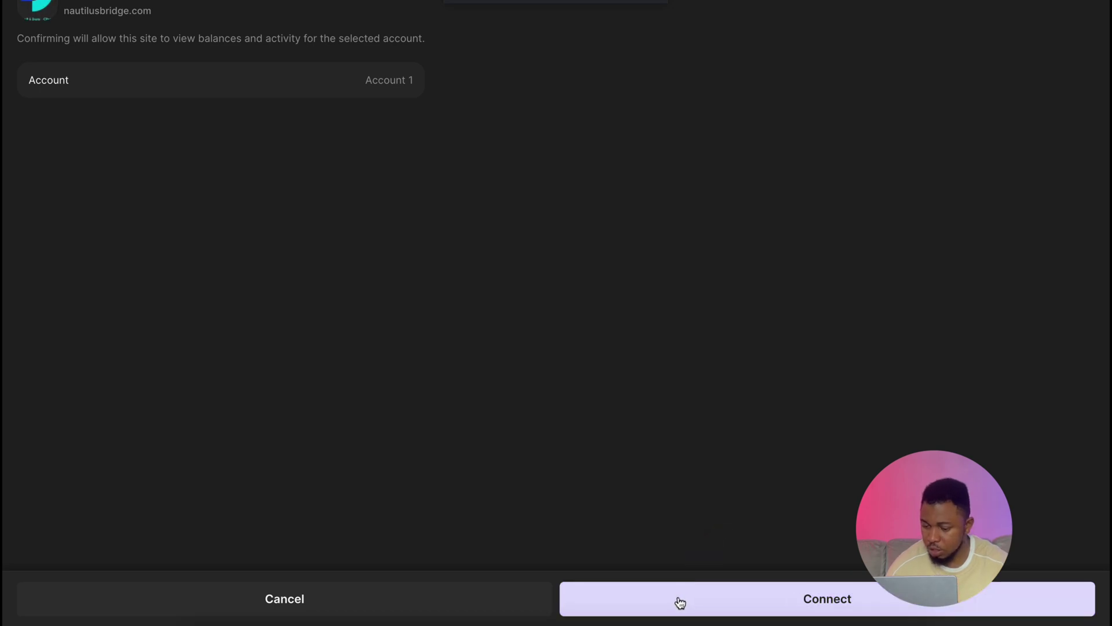
left_click(678, 597)
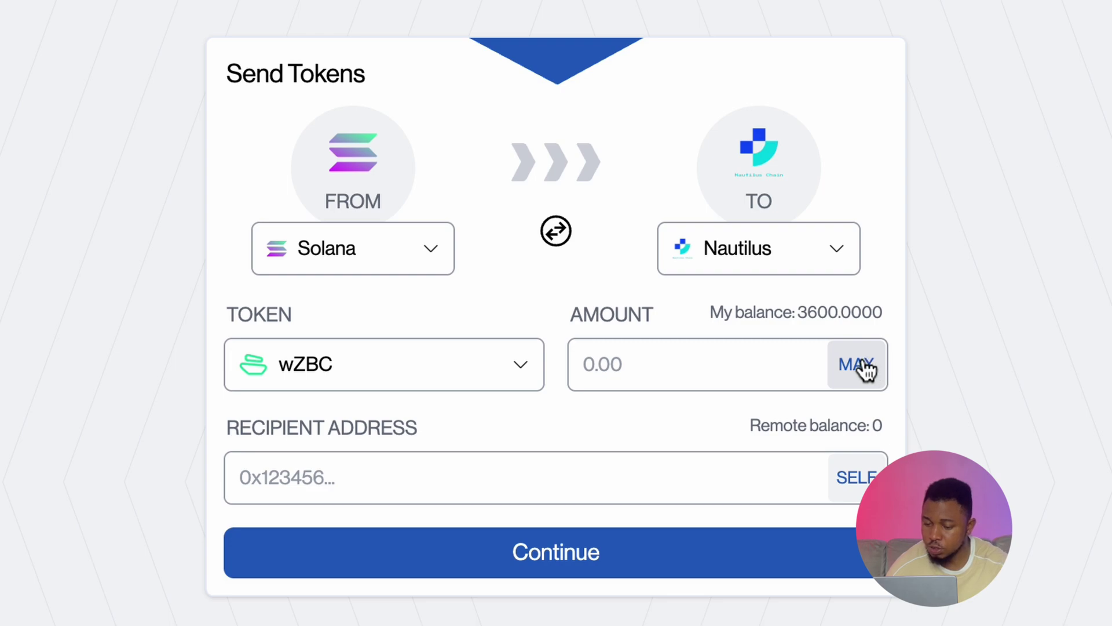
Set the amount to the maximum wZBC balance and paste the Account 1 address copied from MetaMask as the recipient address.
left_click(864, 366)
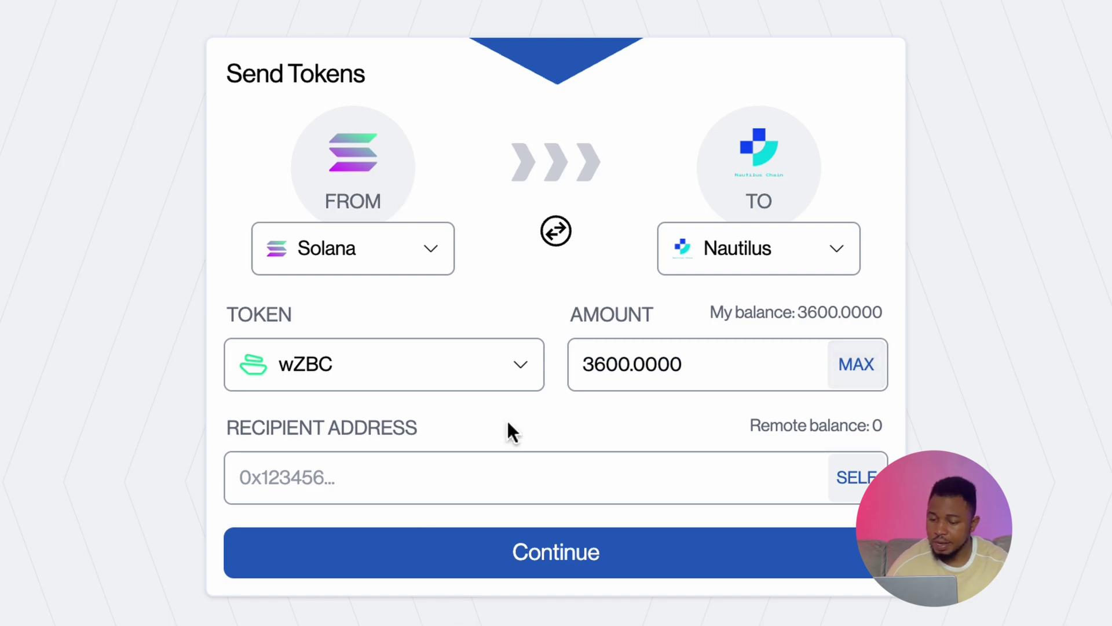
left_click(518, 492)
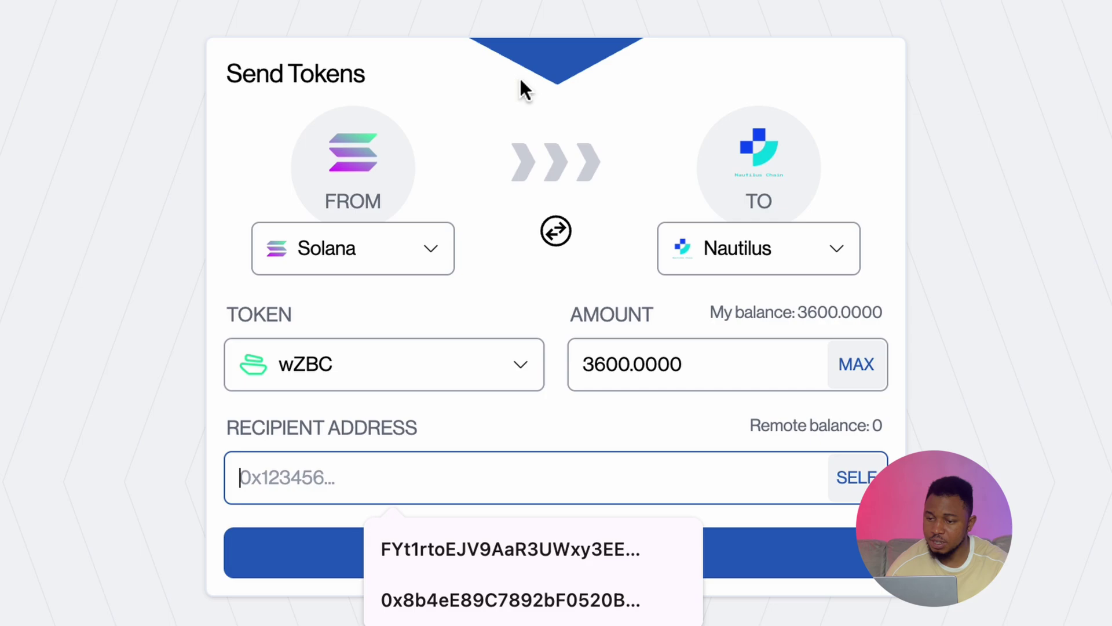
left_click(682, 24)
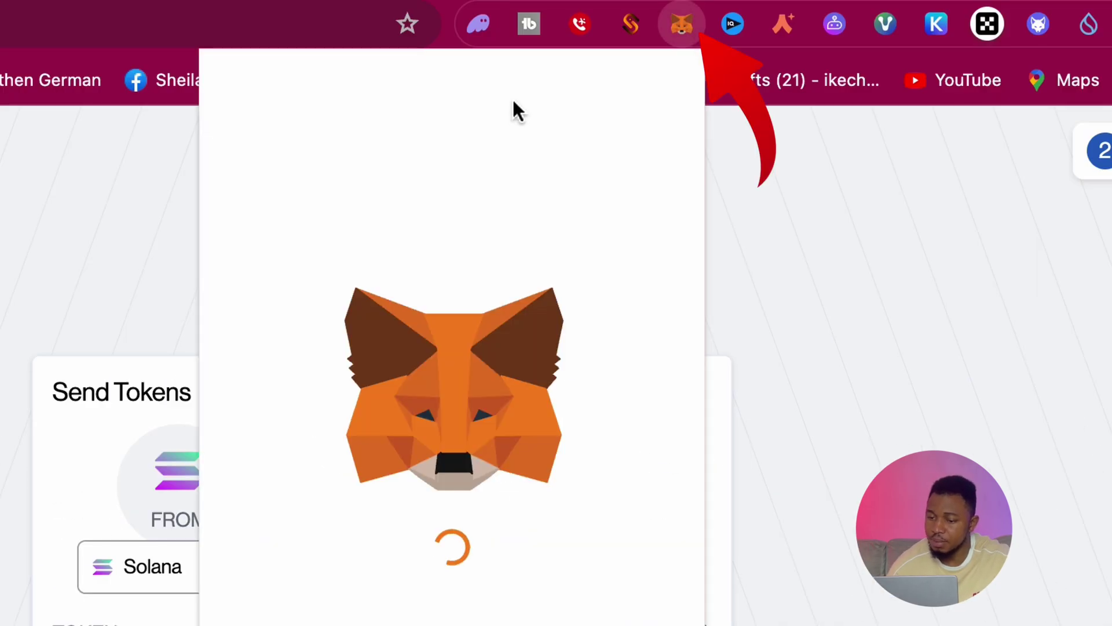
left_click(508, 130)
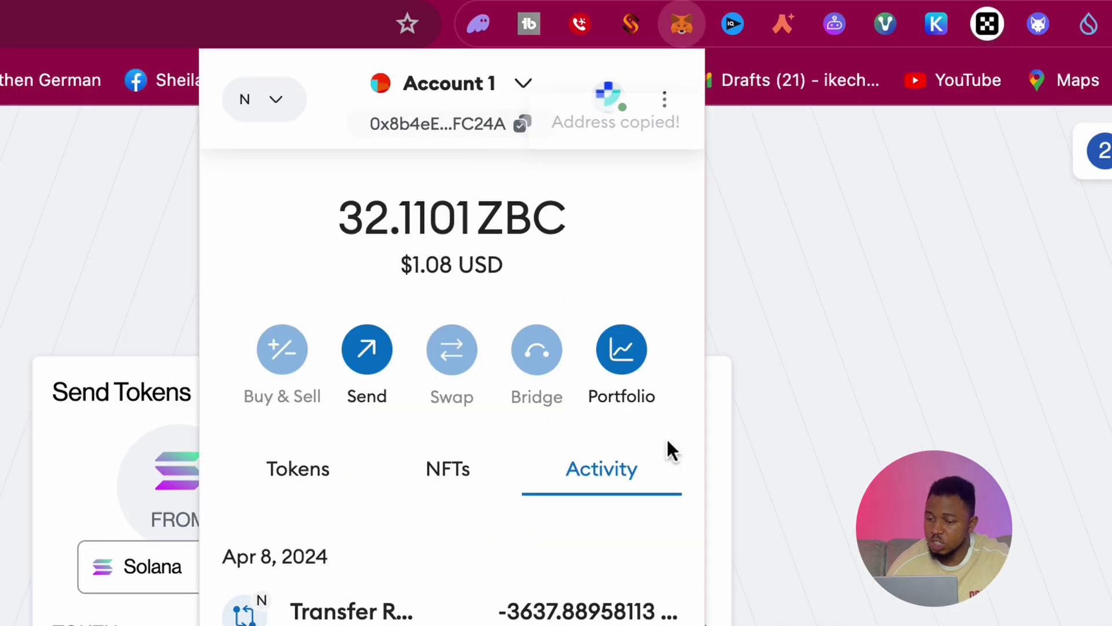
key("Escape")
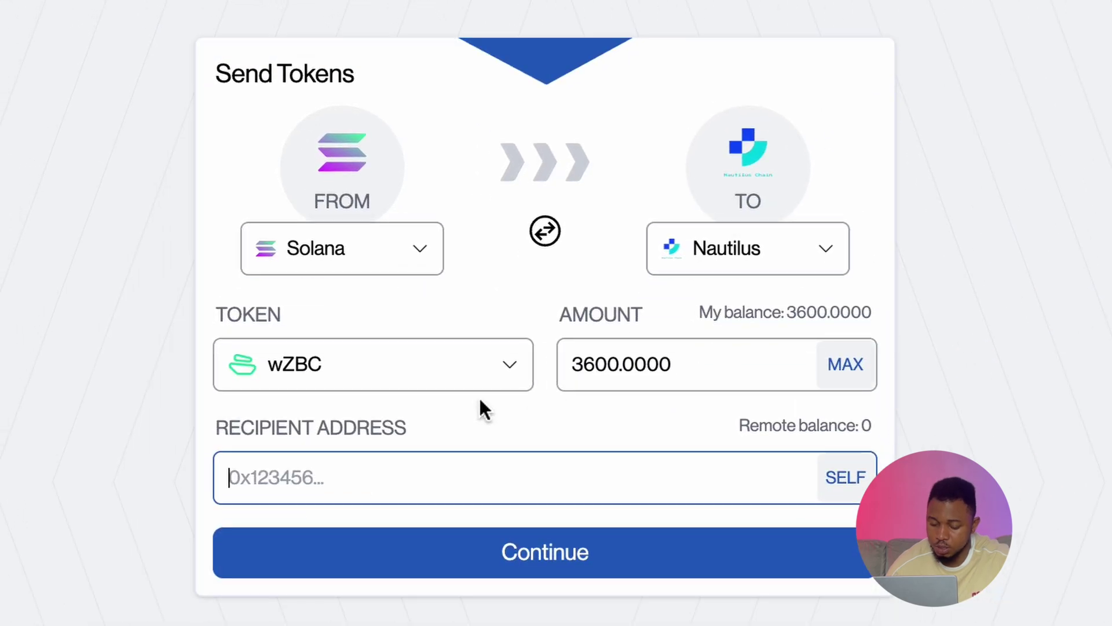
key("super+v")
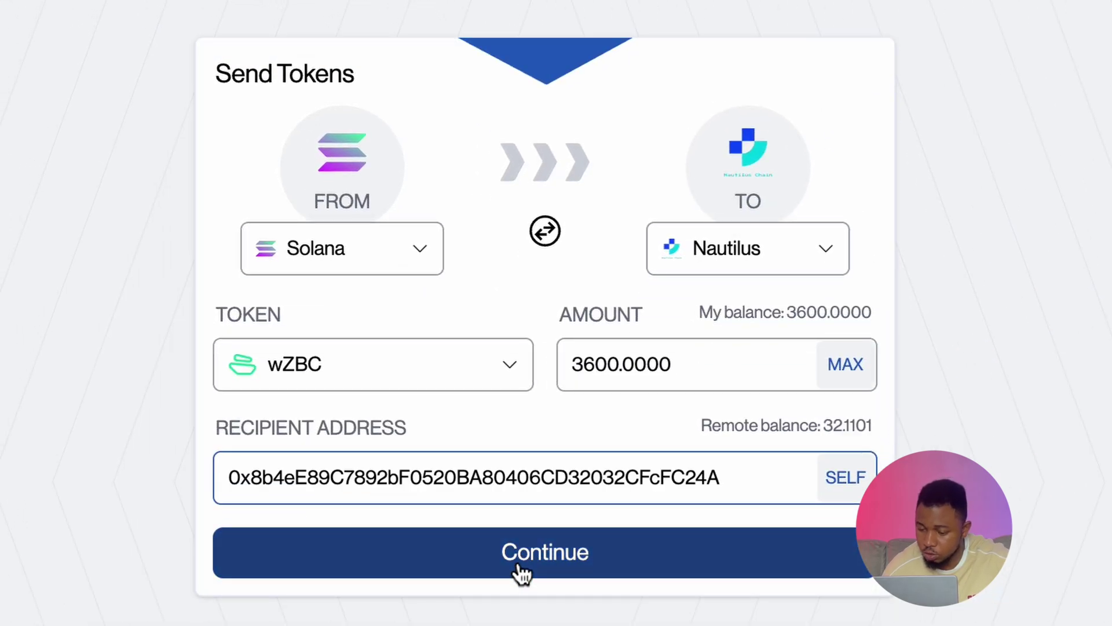
Send the wZBC transfer to Nautilus, confirm the transaction in the Solana wallet and close the transfer details.
left_click(521, 567)
left_click(615, 528)
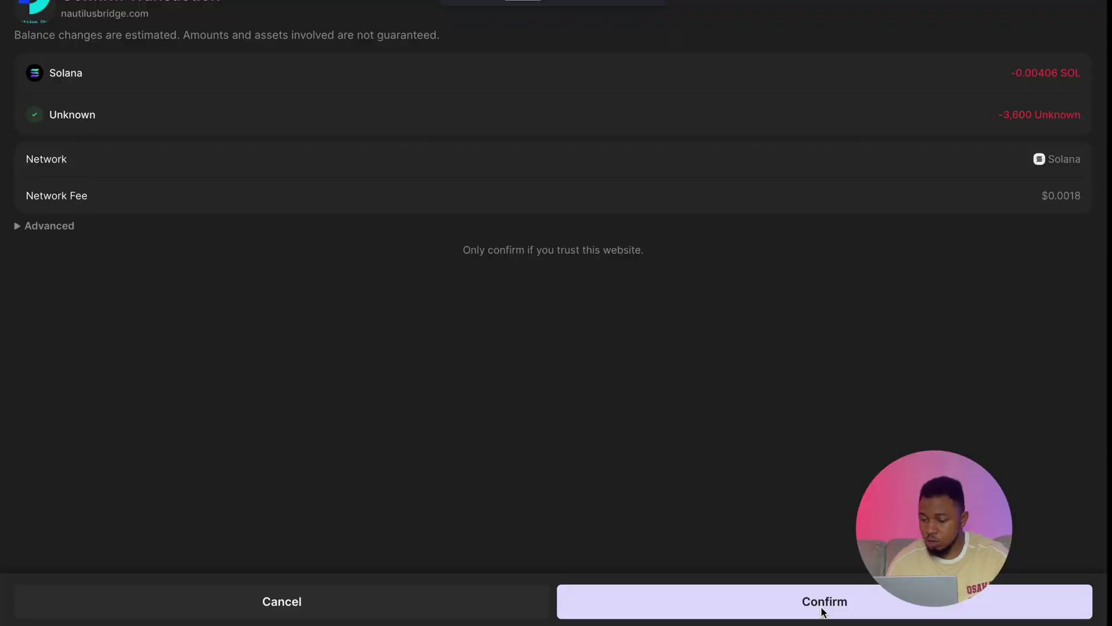
left_click(822, 609)
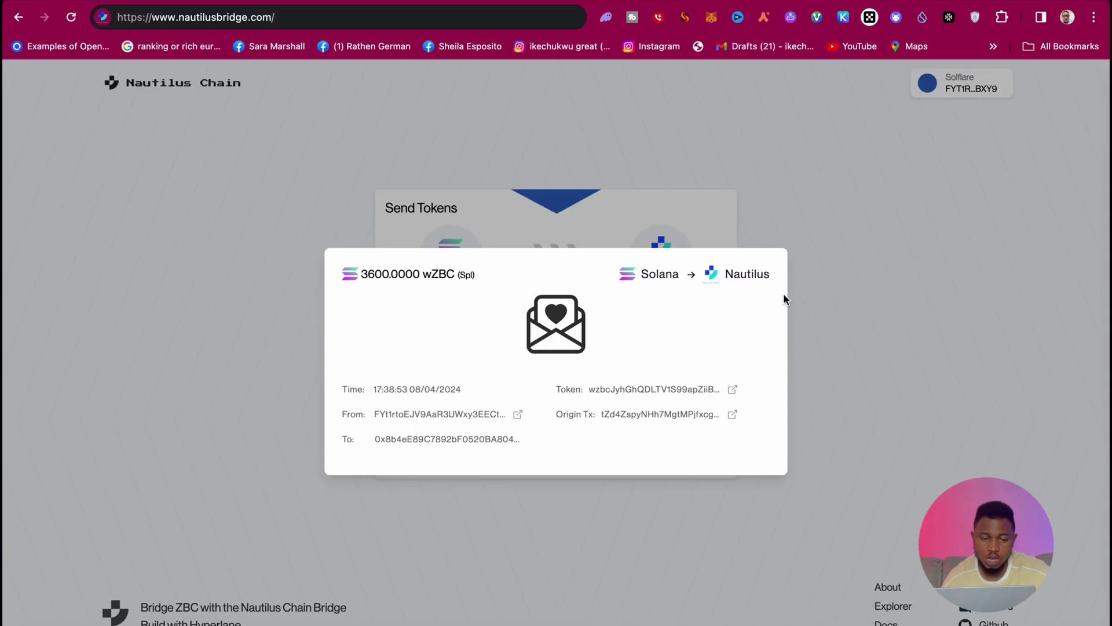
left_click(941, 222)
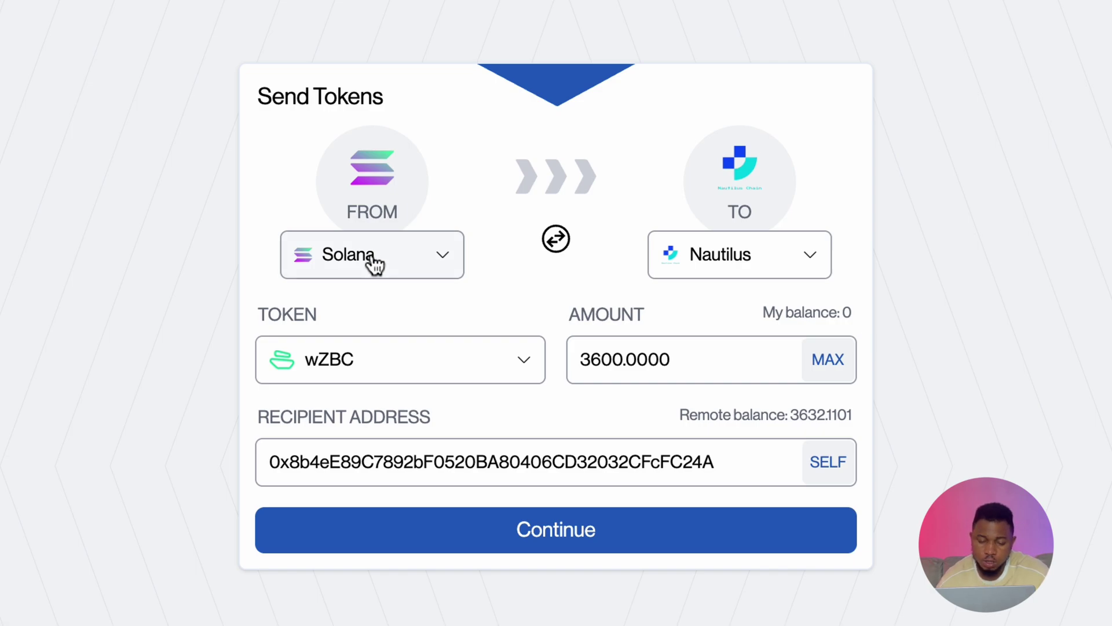
Set up a transfer from Nautilus to Binance with ZBC as the token.
left_click(371, 258)
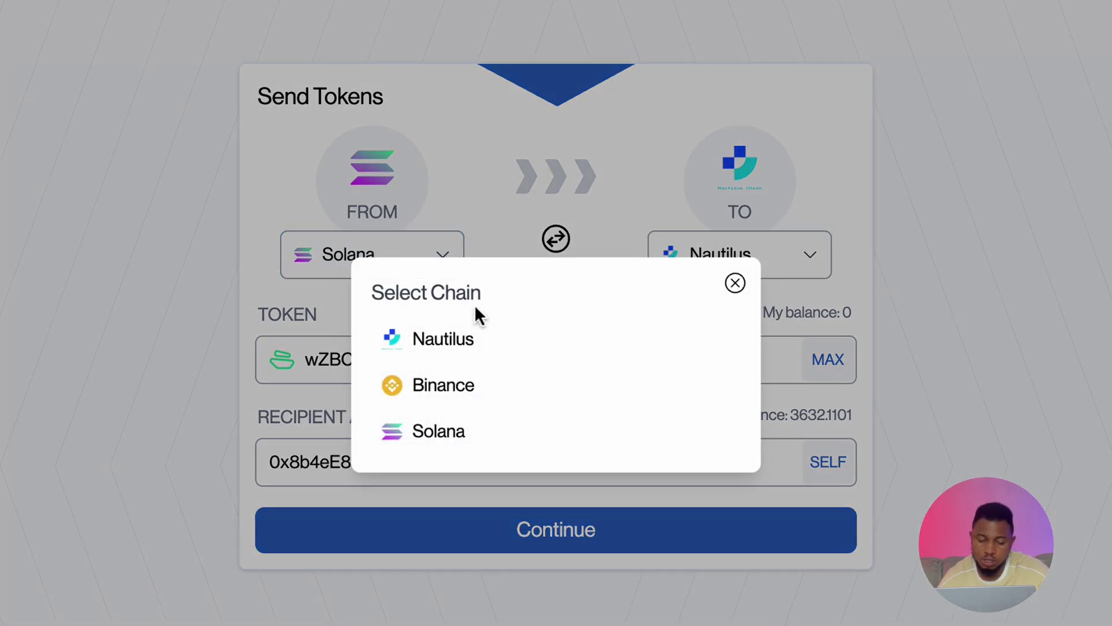
left_click(458, 342)
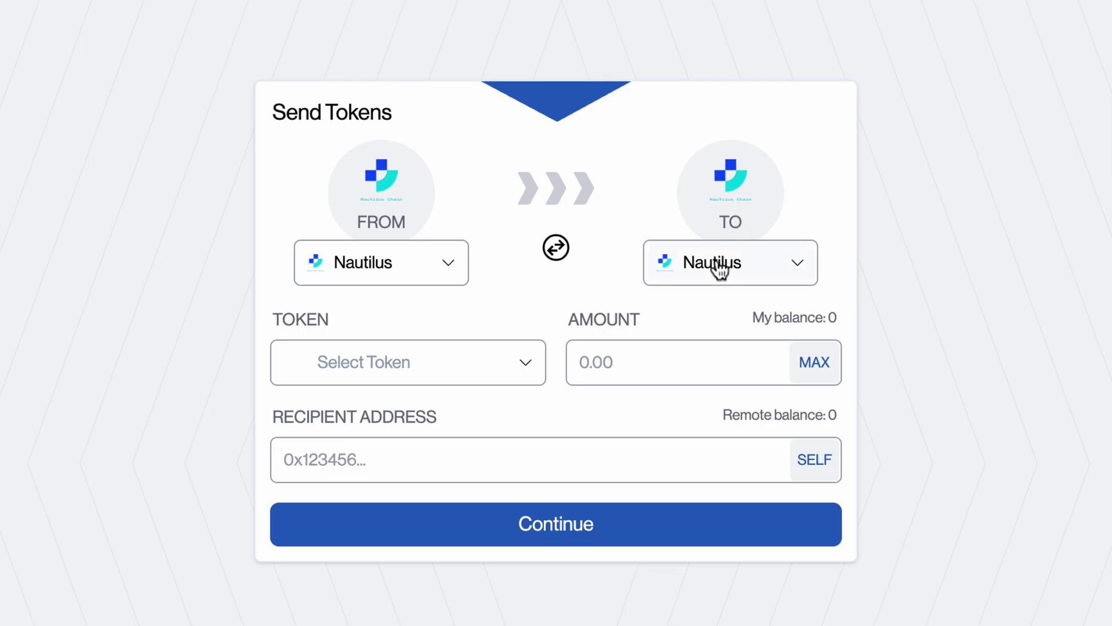
left_click(718, 268)
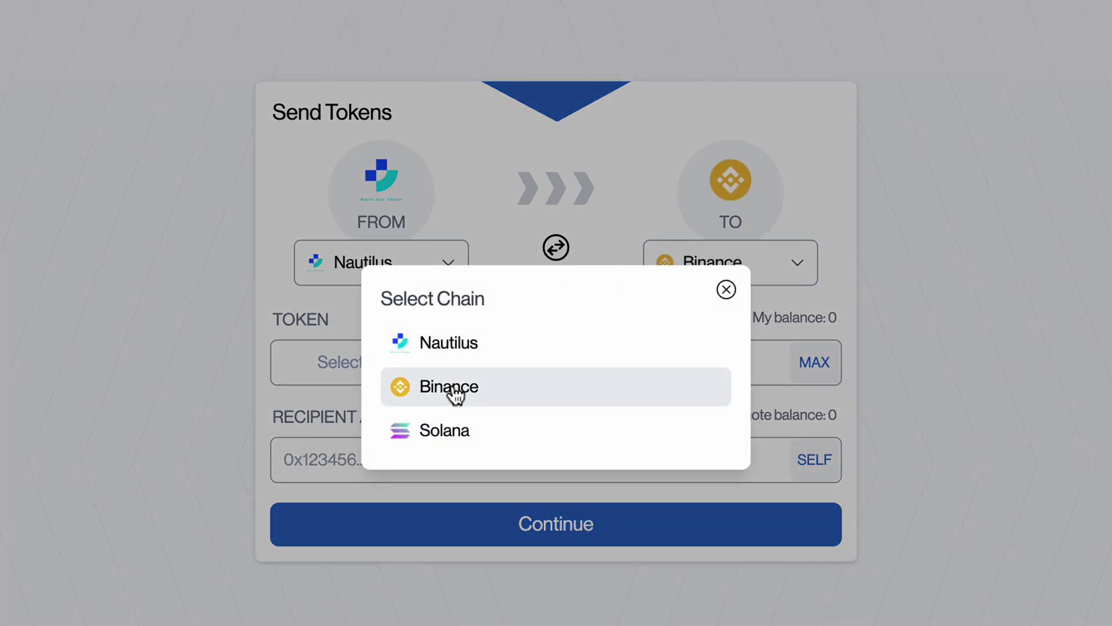
left_click(456, 388)
left_click(405, 373)
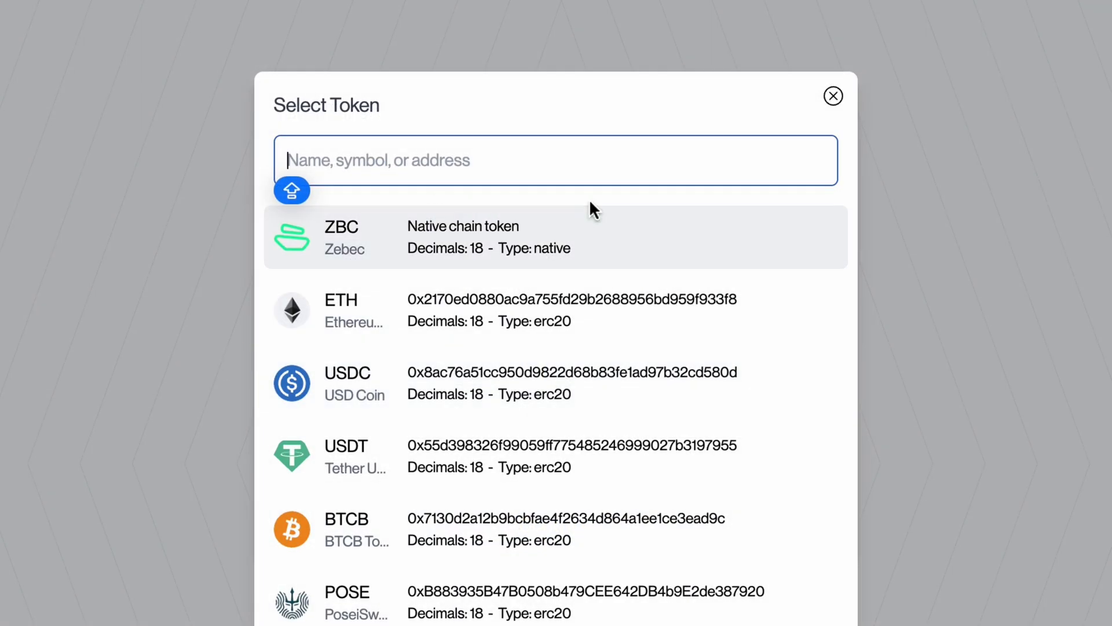
left_click(597, 235)
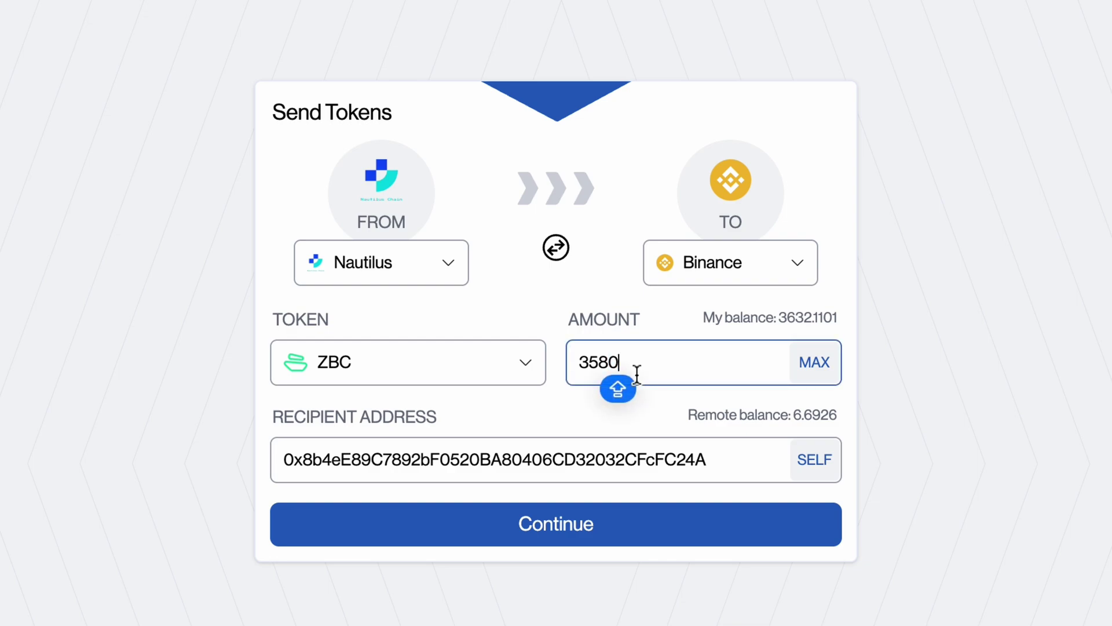
Try to continue the Binance transfer with an amount of 3600 ZBC.
key("BackSpace")
key("BackSpace")
key("BackSpace")
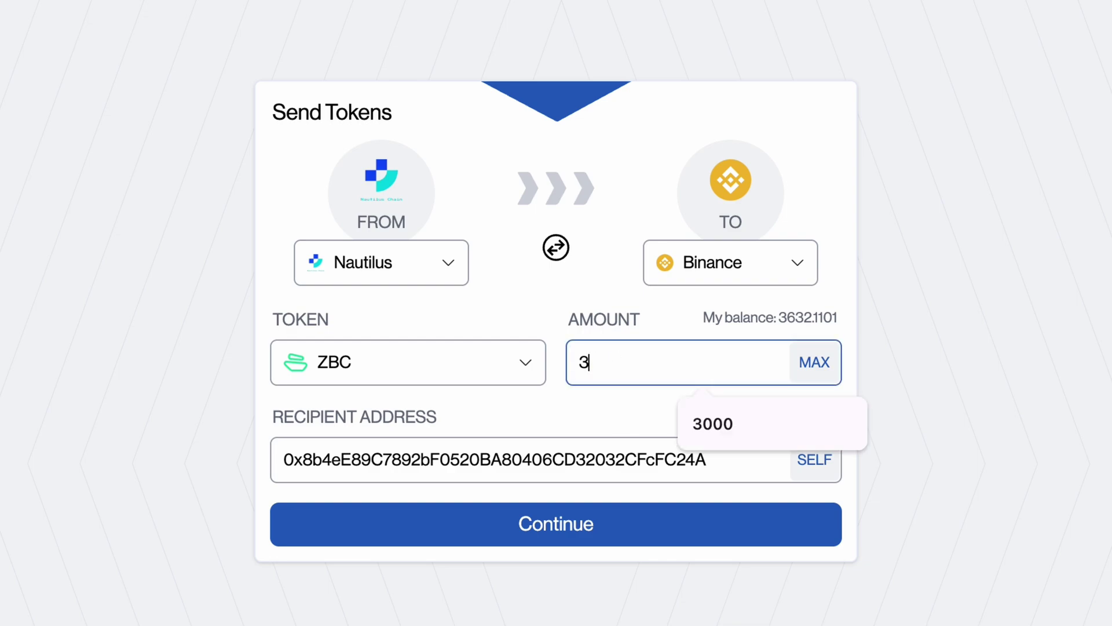
type("600")
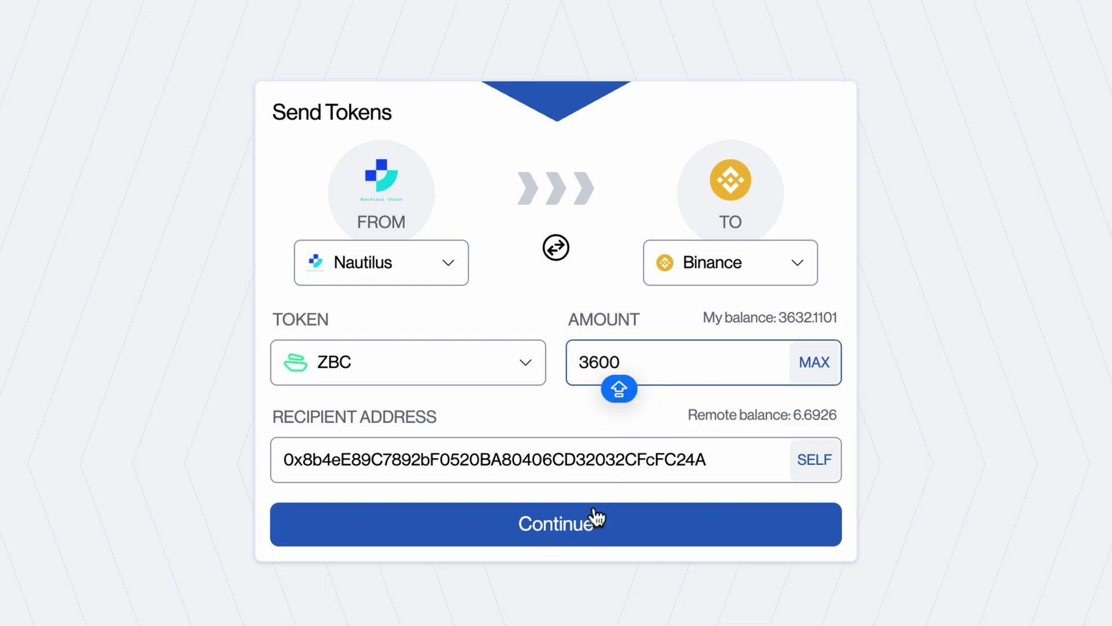
left_click(588, 525)
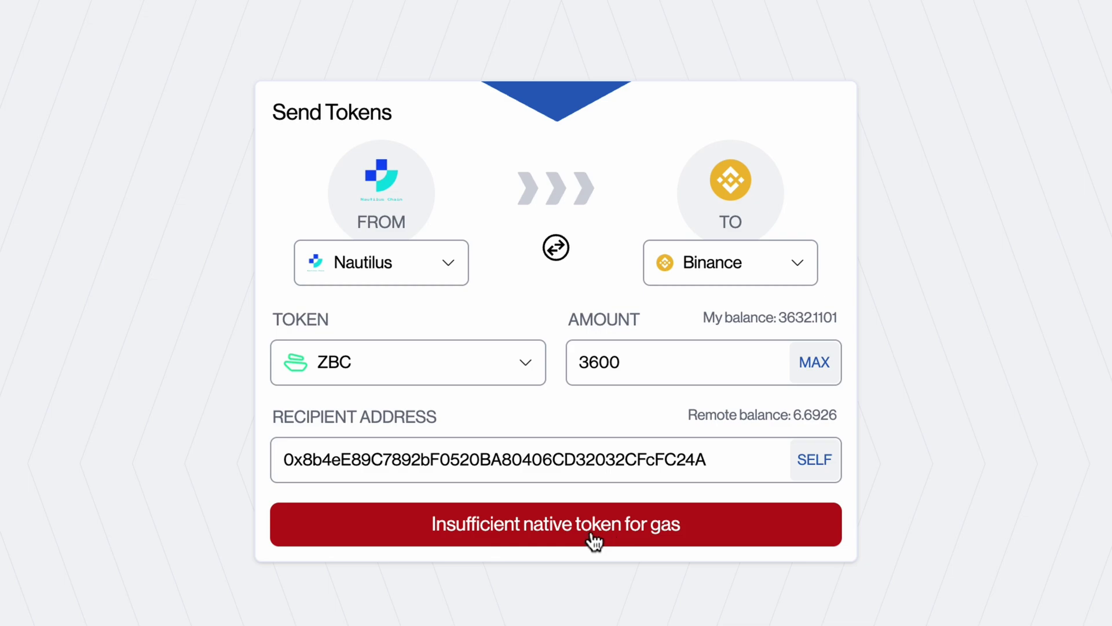
Set the amount to 3580 ZBC and continue to the transfer review.
left_click(659, 358)
key("BackSpace")
key("BackSpace")
key("BackSpace")
type("590")
key("BackSpace")
left_click(597, 362)
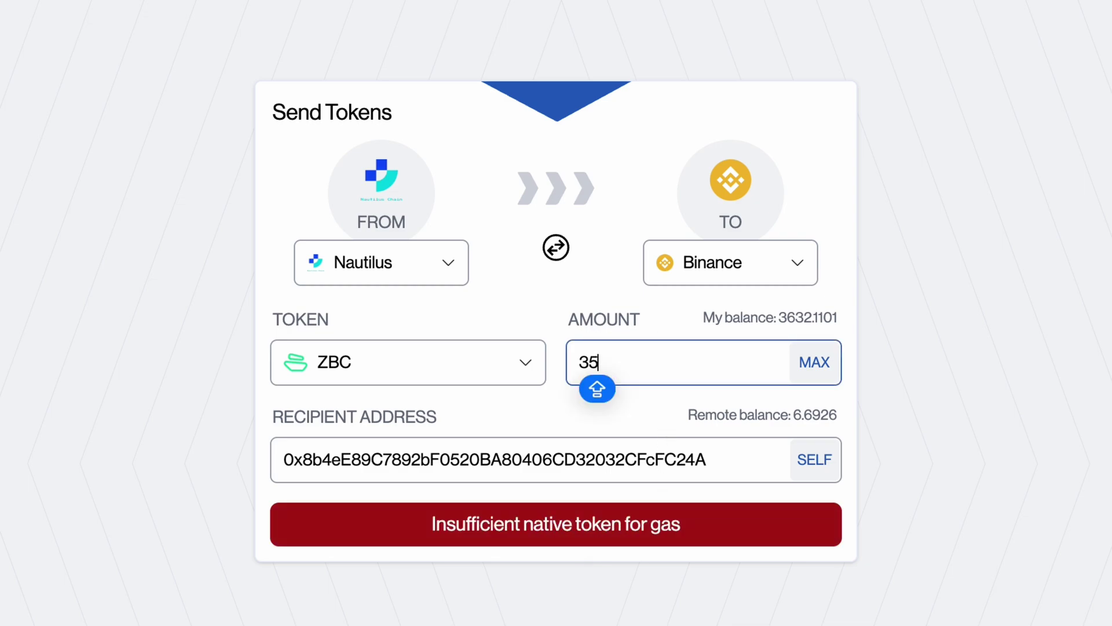
type("80")
left_click(519, 532)
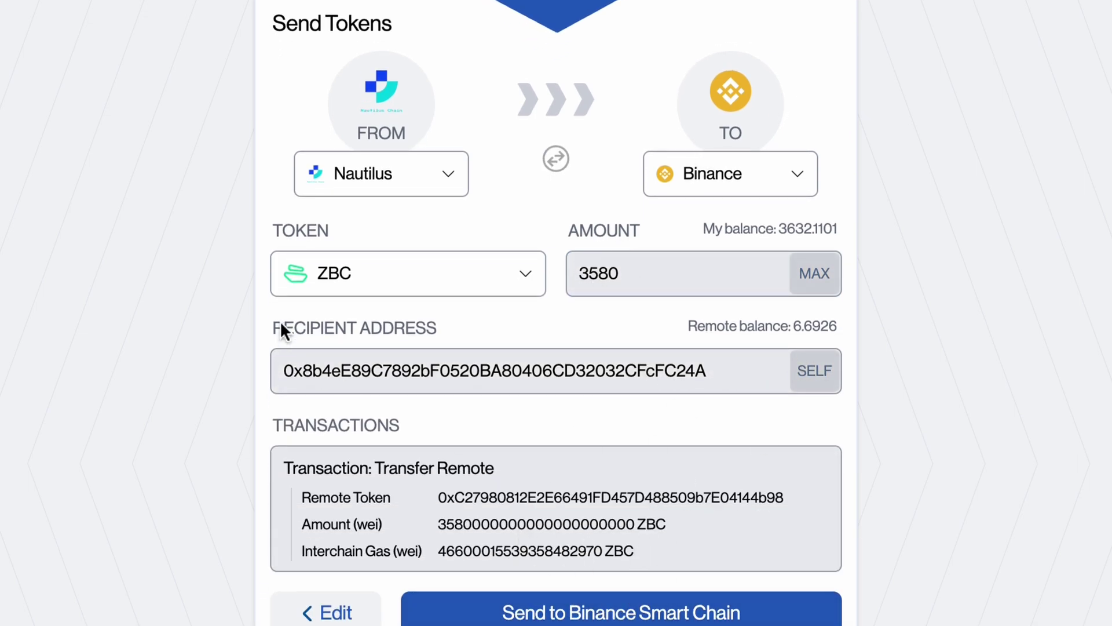
Send the ZBC to Binance Smart Chain, approve the switch to Nautilus and the remote transfer in MetaMask, and close the transfer details.
scroll(664, 280, "down", 2)
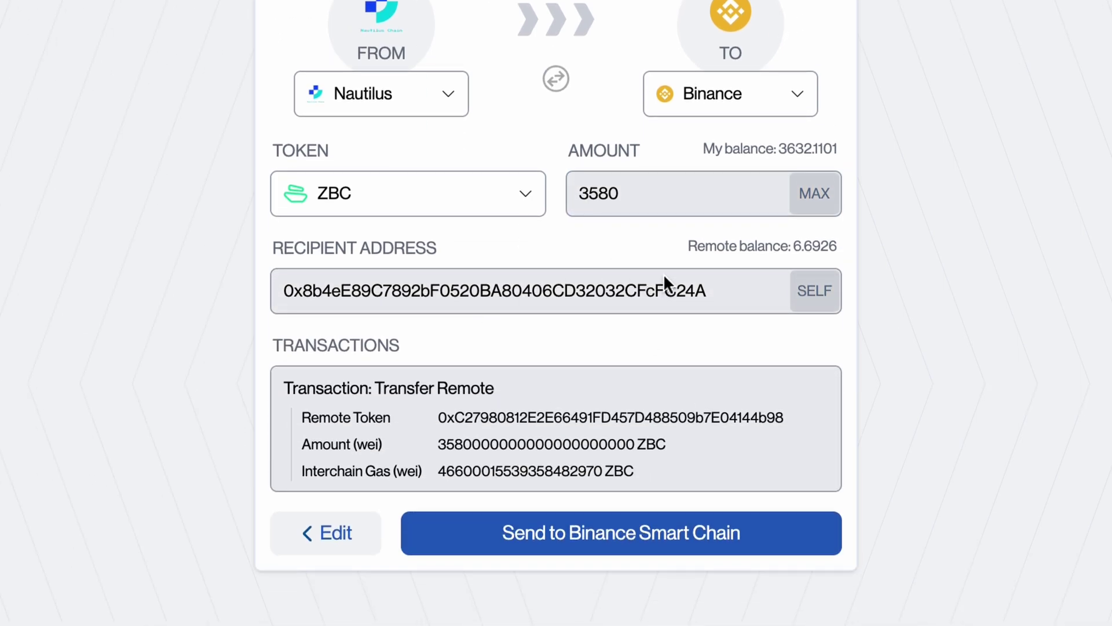
left_click(570, 532)
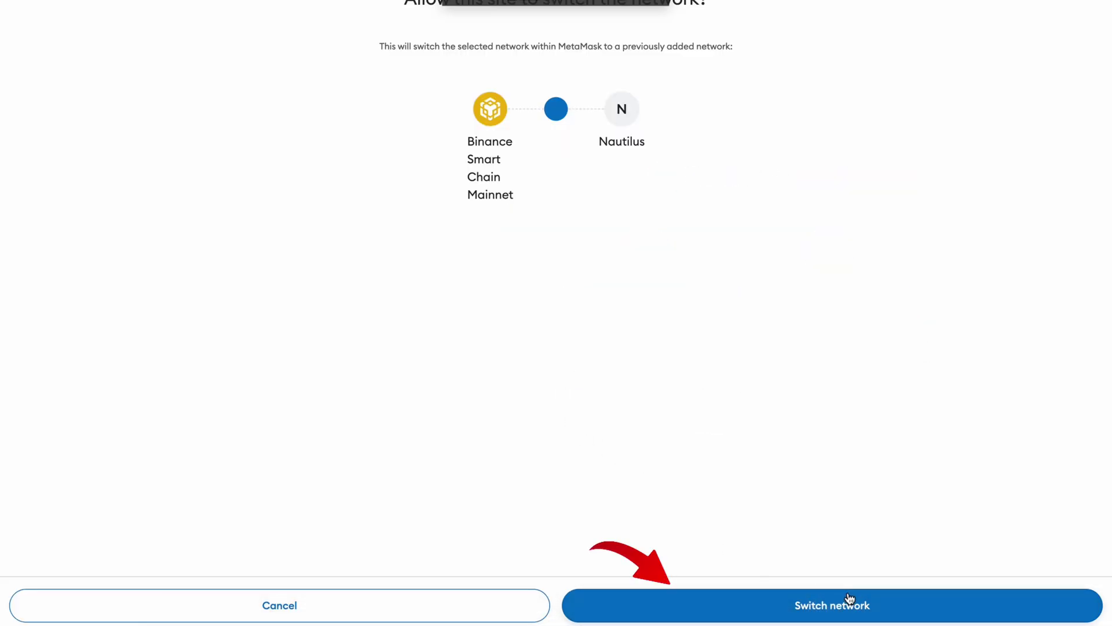
left_click(849, 601)
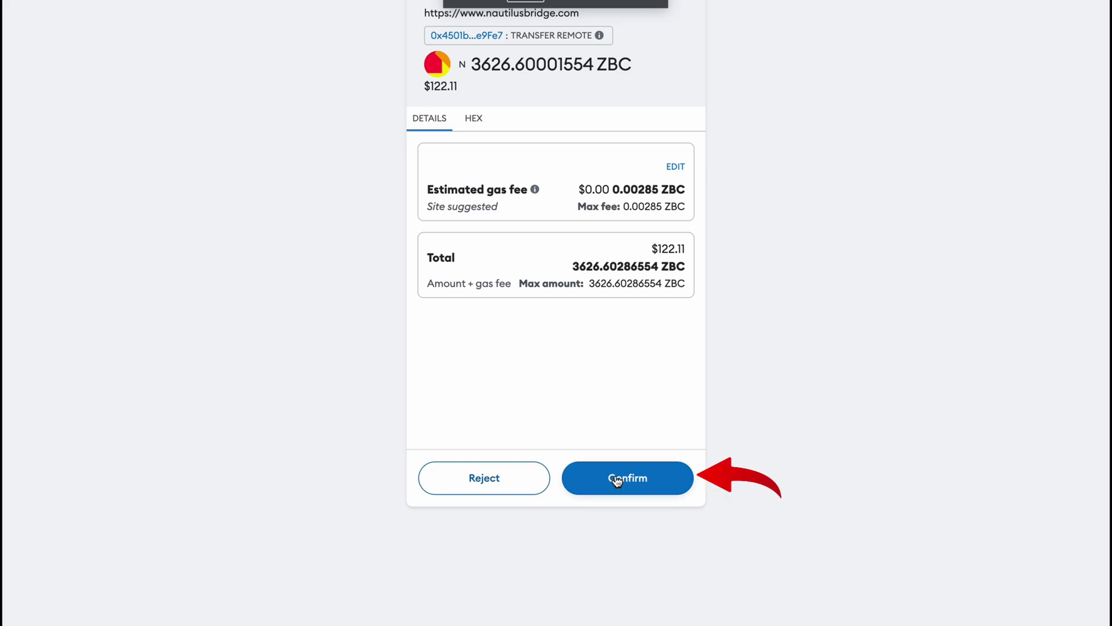
left_click(616, 478)
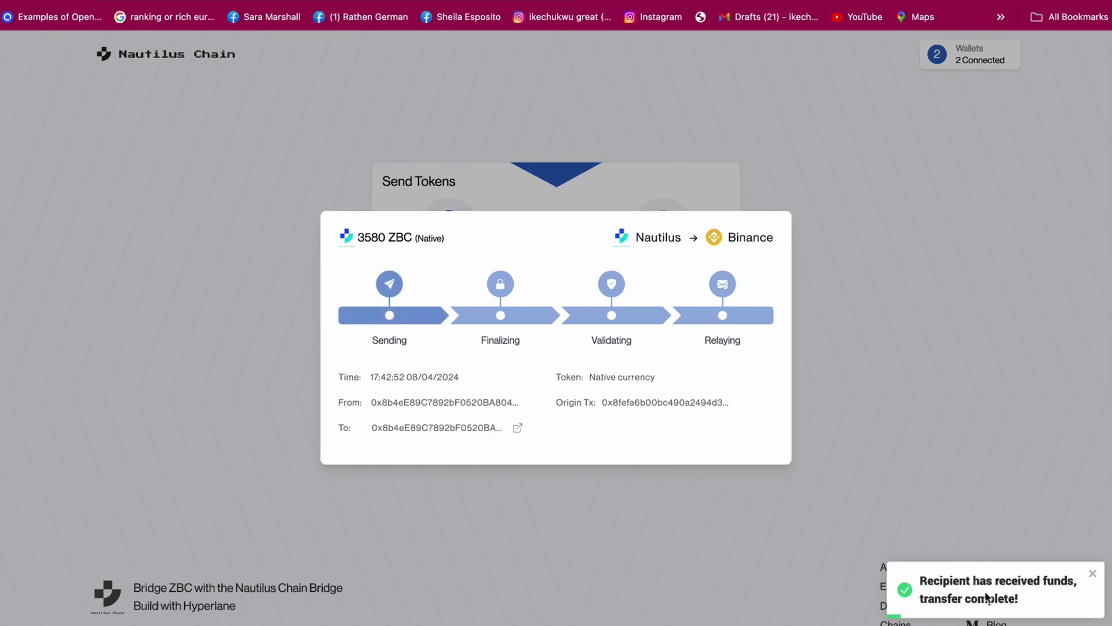
left_click(951, 373)
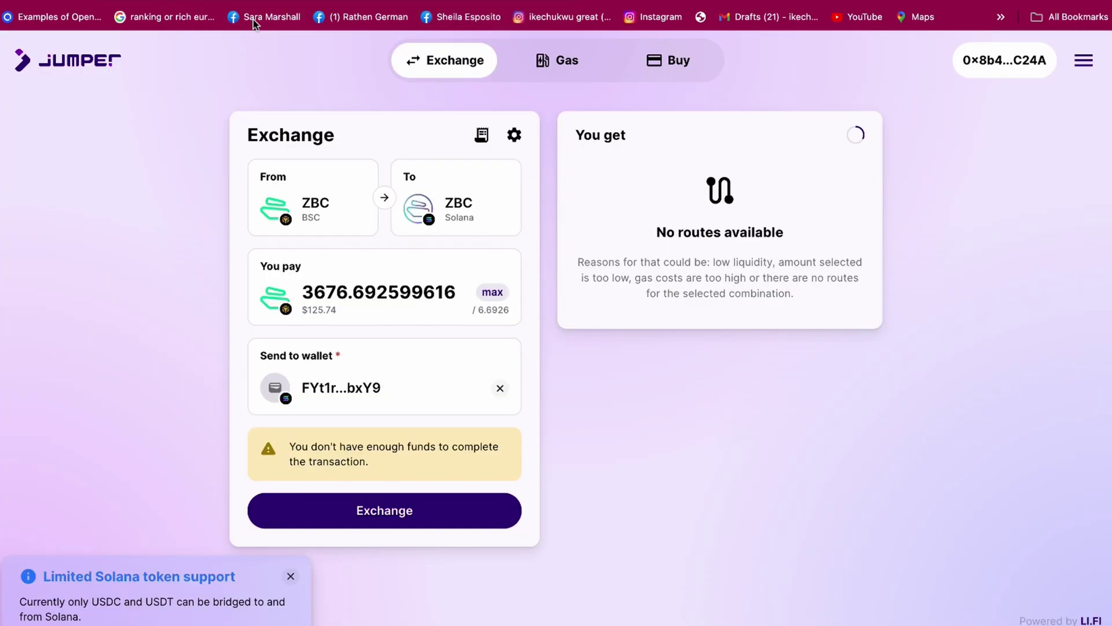
Switch to Jumper Exchange and set the exchange pair from ZBC on BSC to WETH on BSC.
left_click(318, 210)
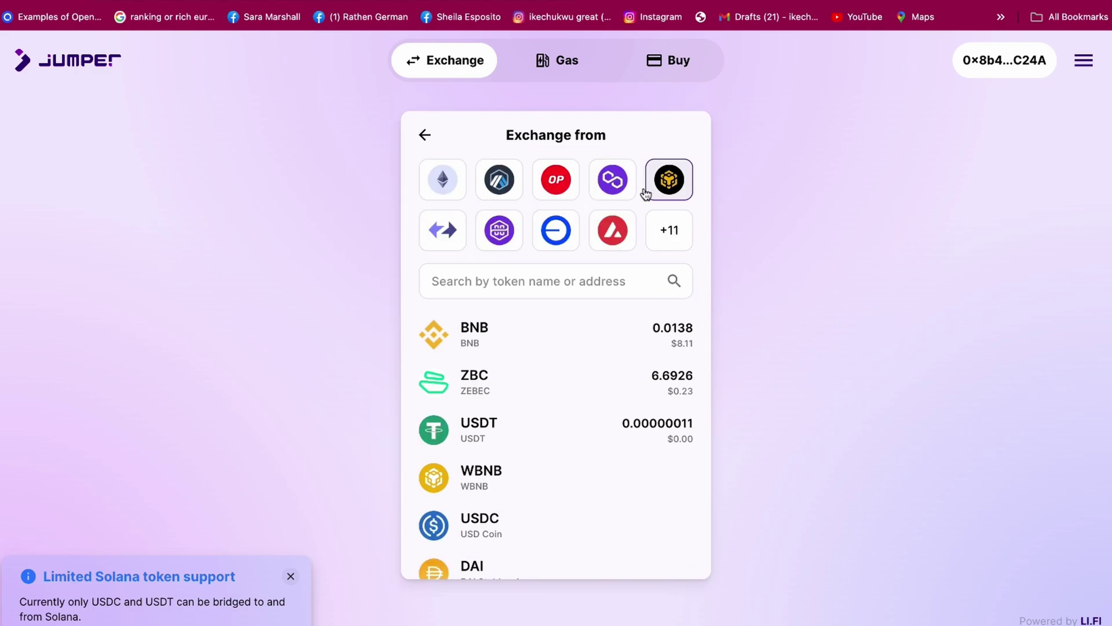
left_click(485, 385)
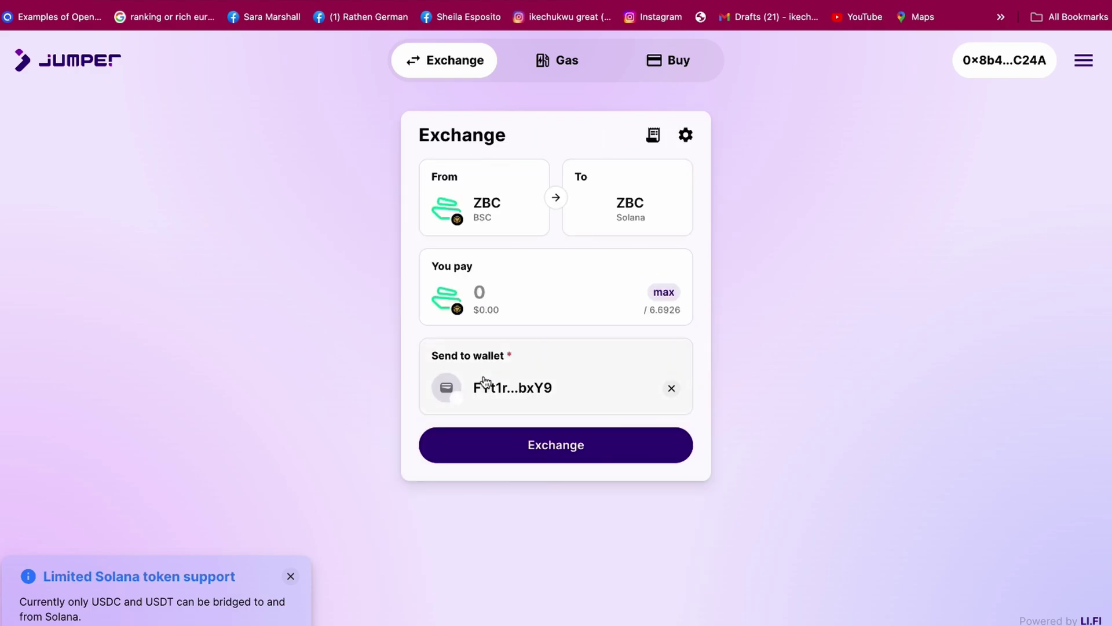
left_click(638, 214)
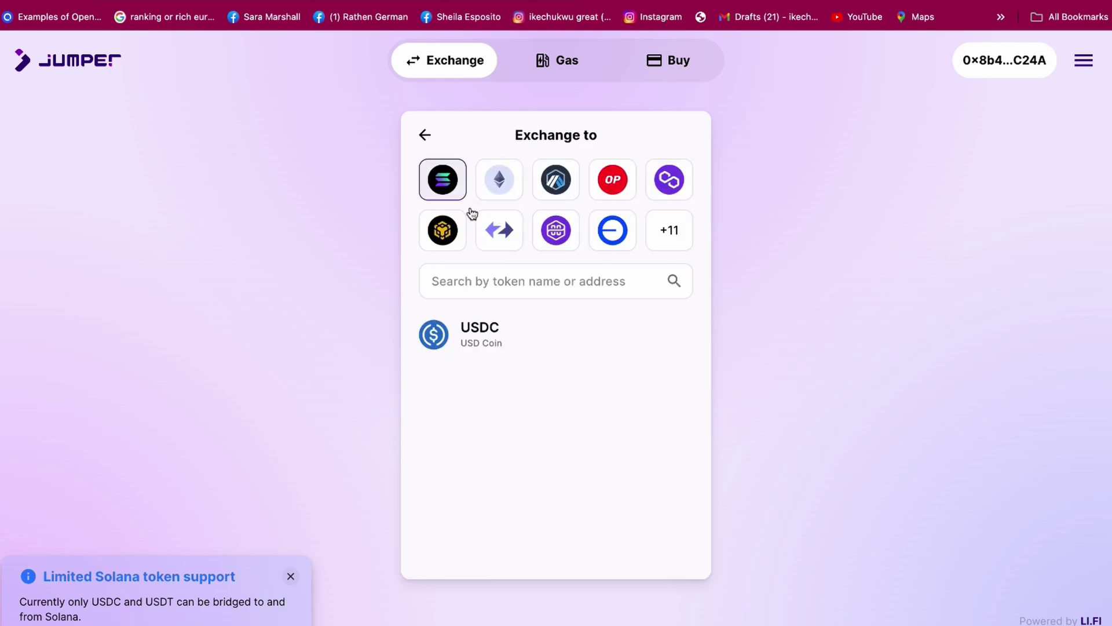
left_click(446, 234)
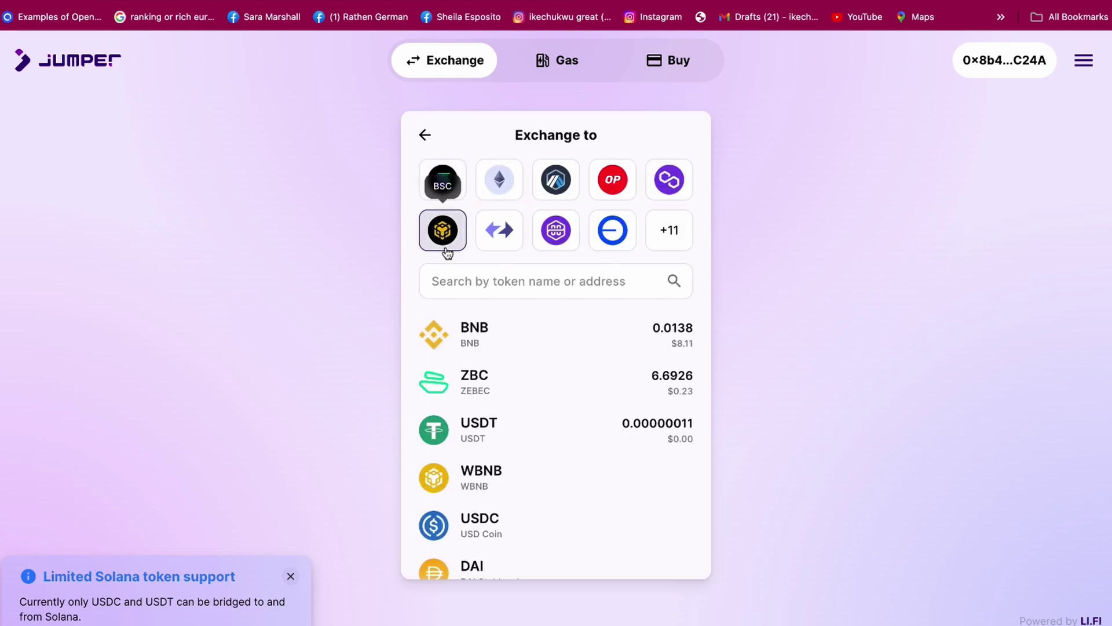
scroll(546, 464, "down", 3)
left_click(546, 464)
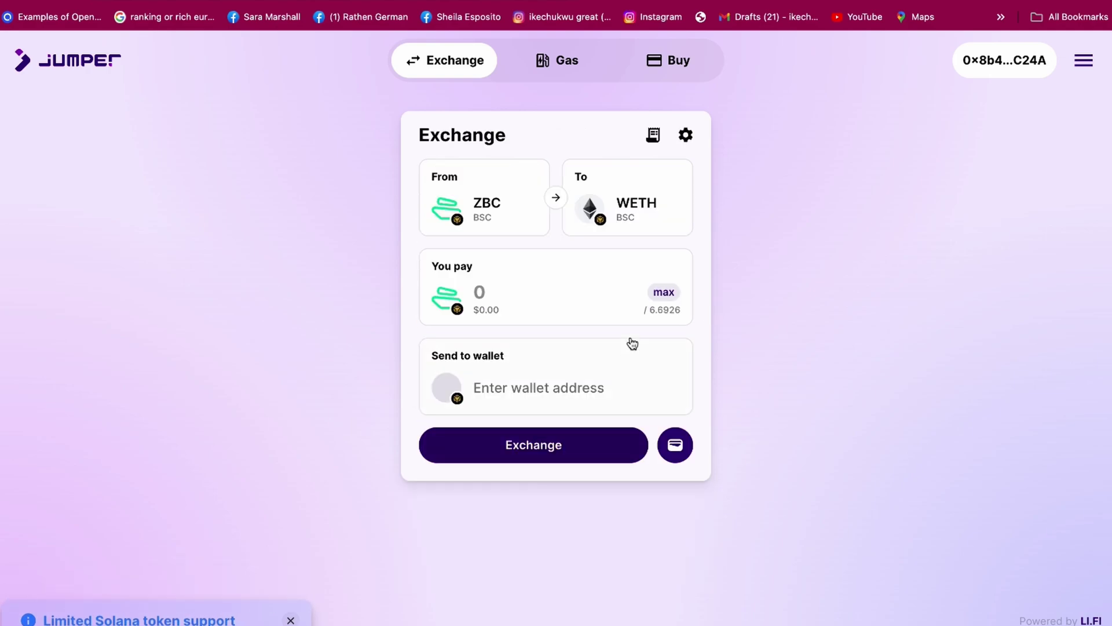
Set the payment to the maximum ZBC amount and start the swap to WETH from its review.
left_click(665, 294)
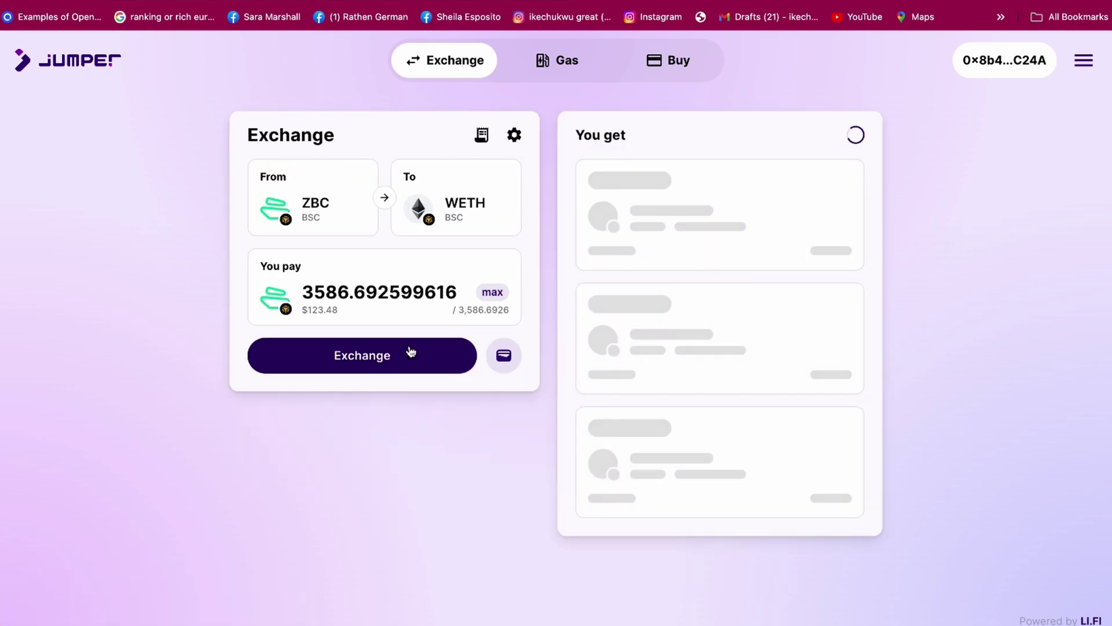
left_click(373, 362)
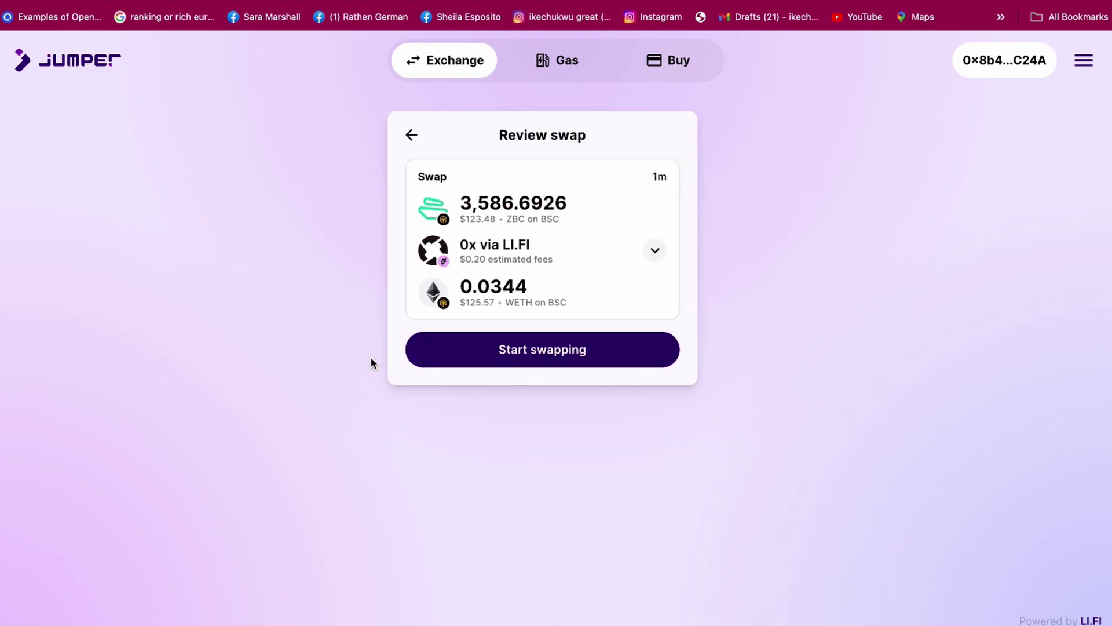
left_click(567, 355)
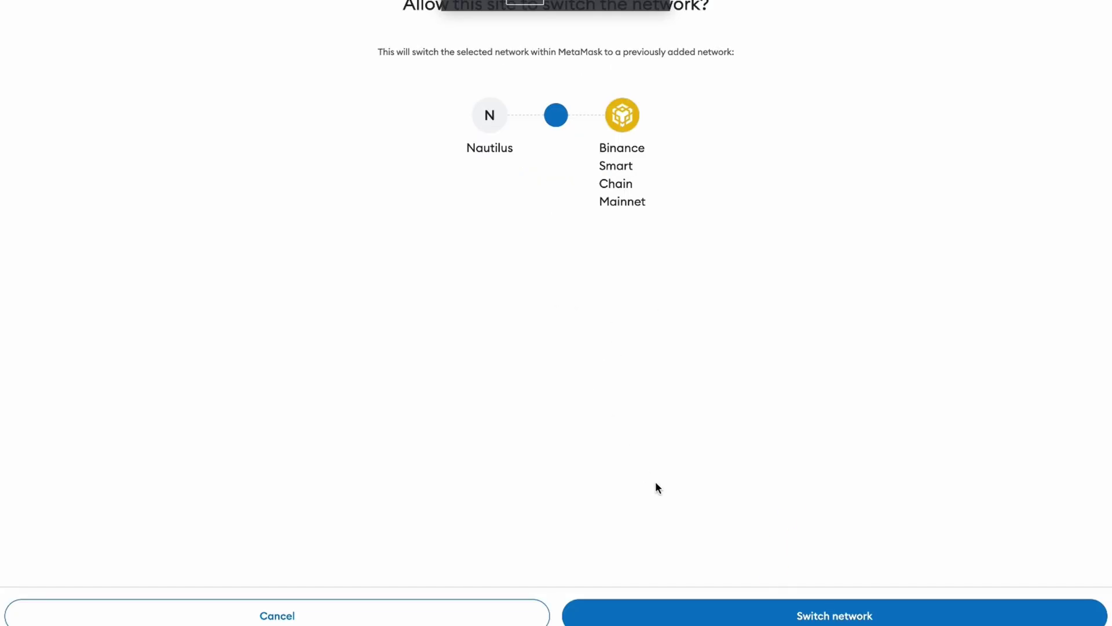
Approve the switch to Binance Smart Chain, the 3586.692599616 ZBC spending cap and the swap in MetaMask, and close the swap summary.
left_click(719, 619)
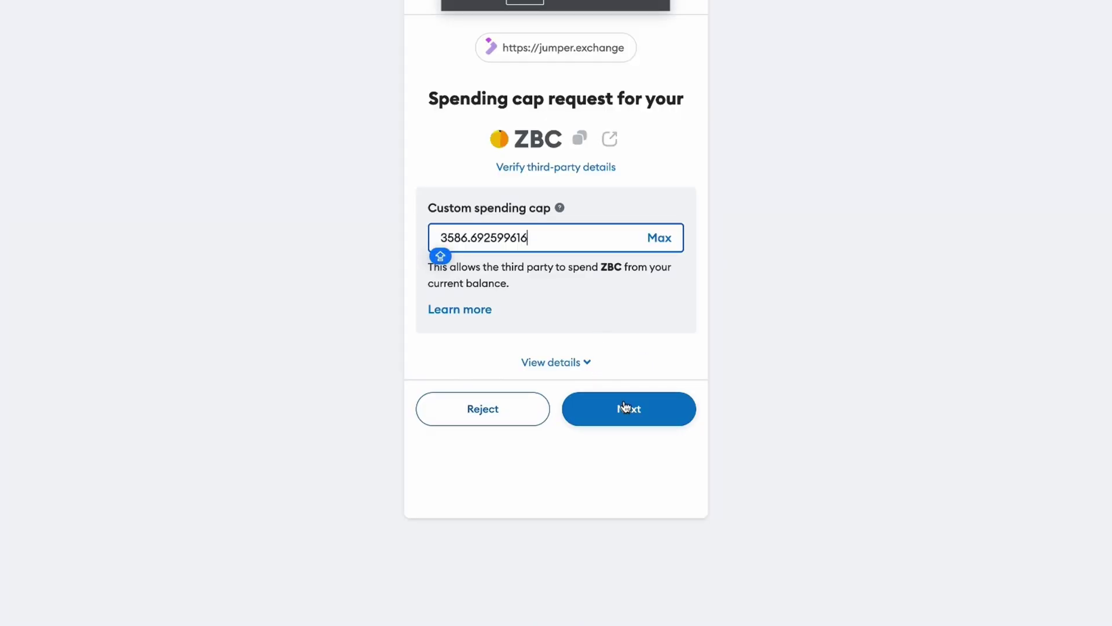
left_click(624, 404)
left_click(630, 404)
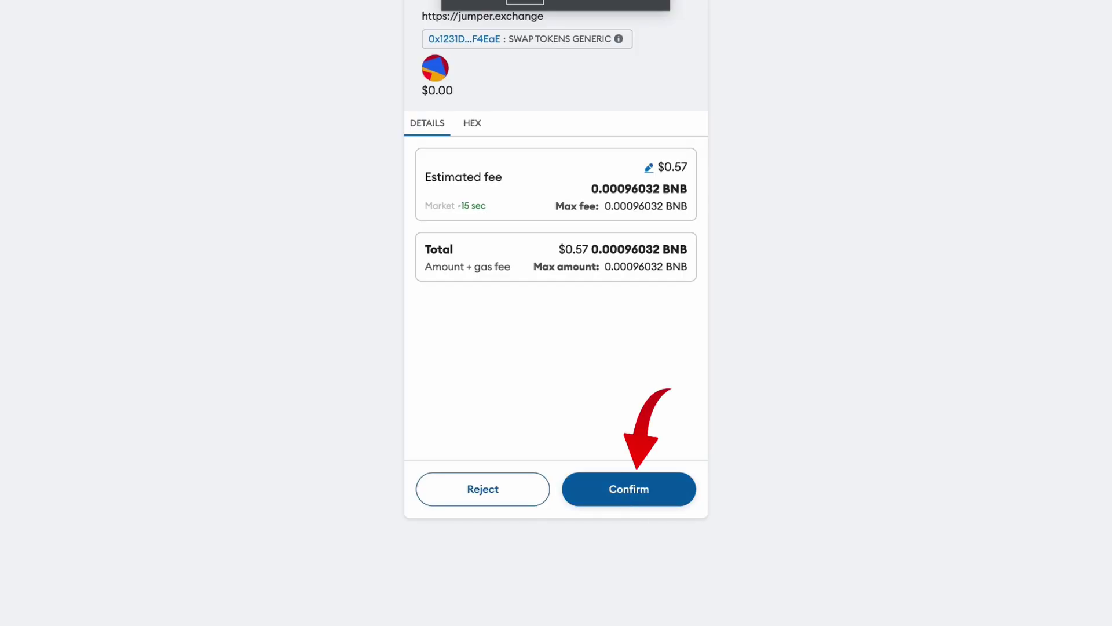
left_click(628, 490)
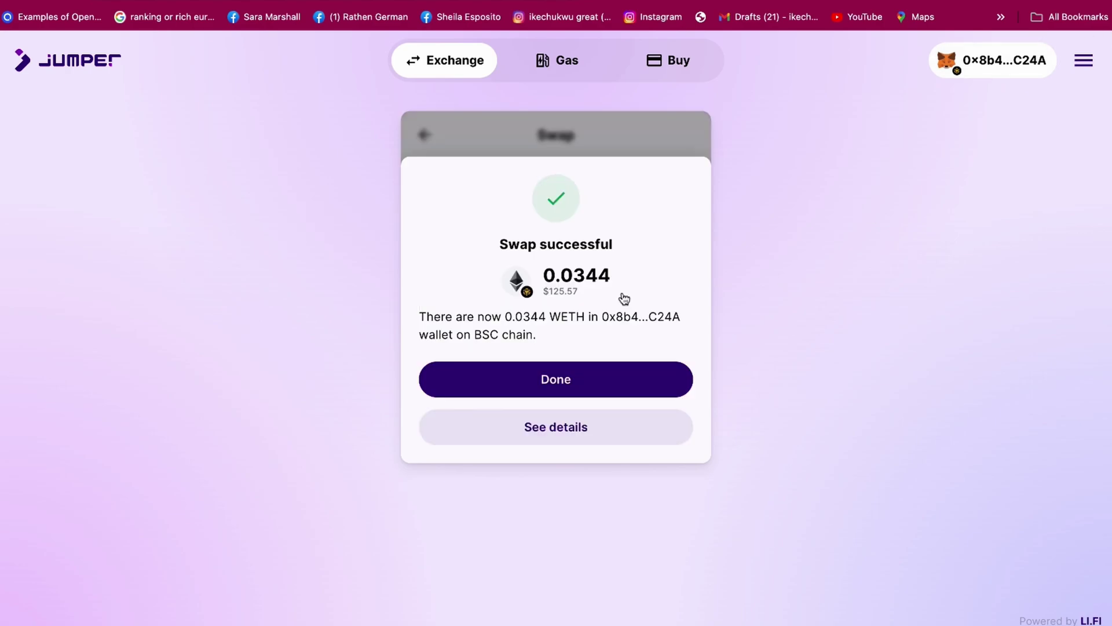
left_click(585, 375)
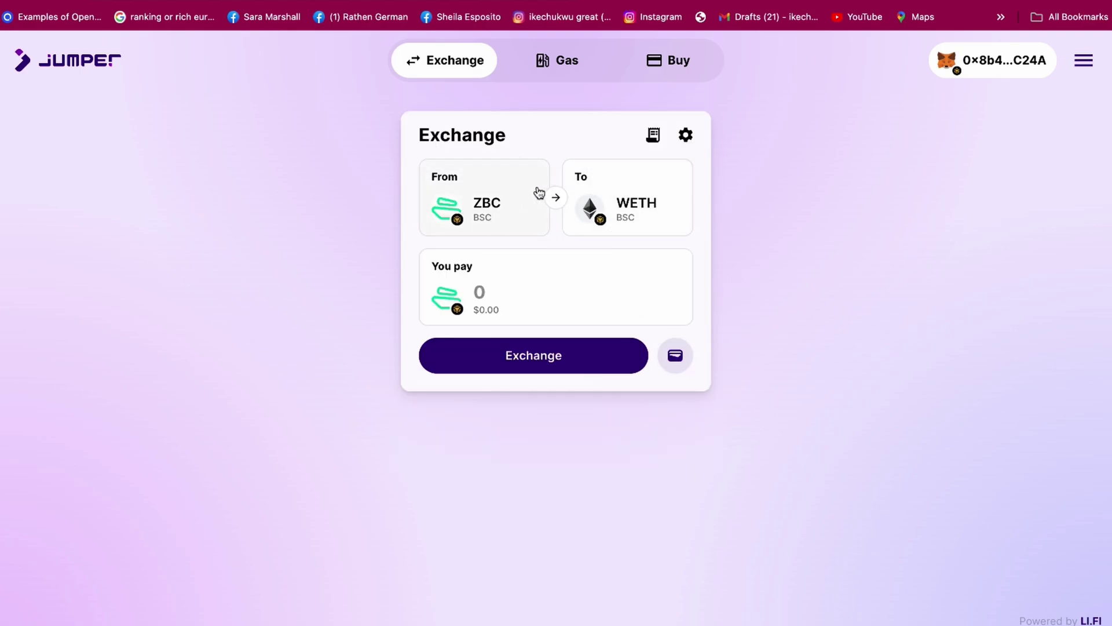
Set the exchange pair from WETH on BSC to ETH on Arbitrum.
left_click(467, 207)
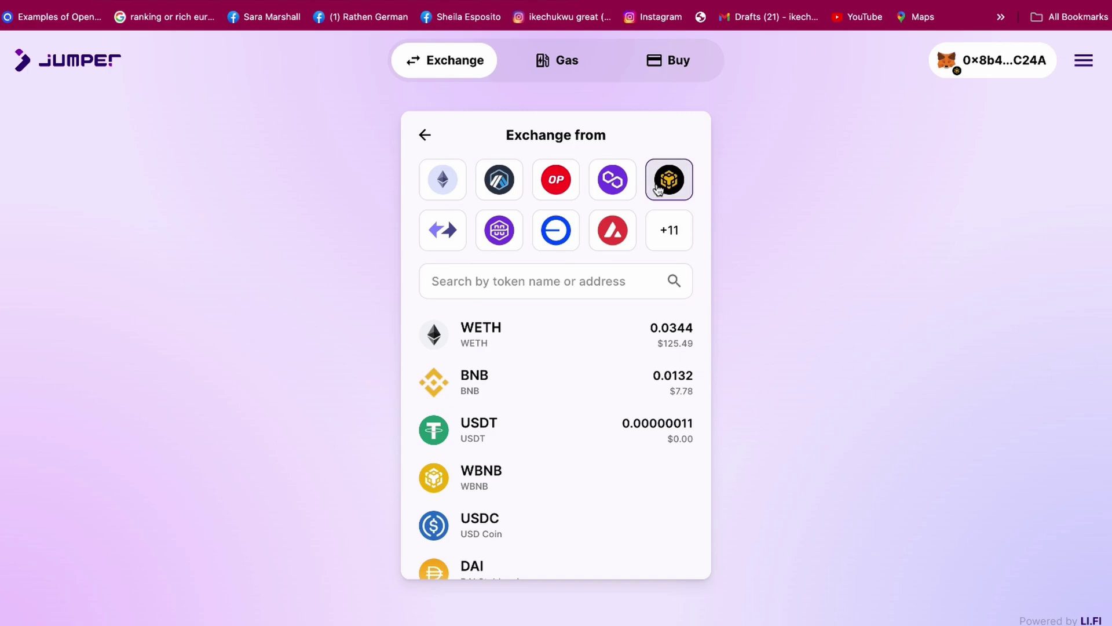
left_click(556, 342)
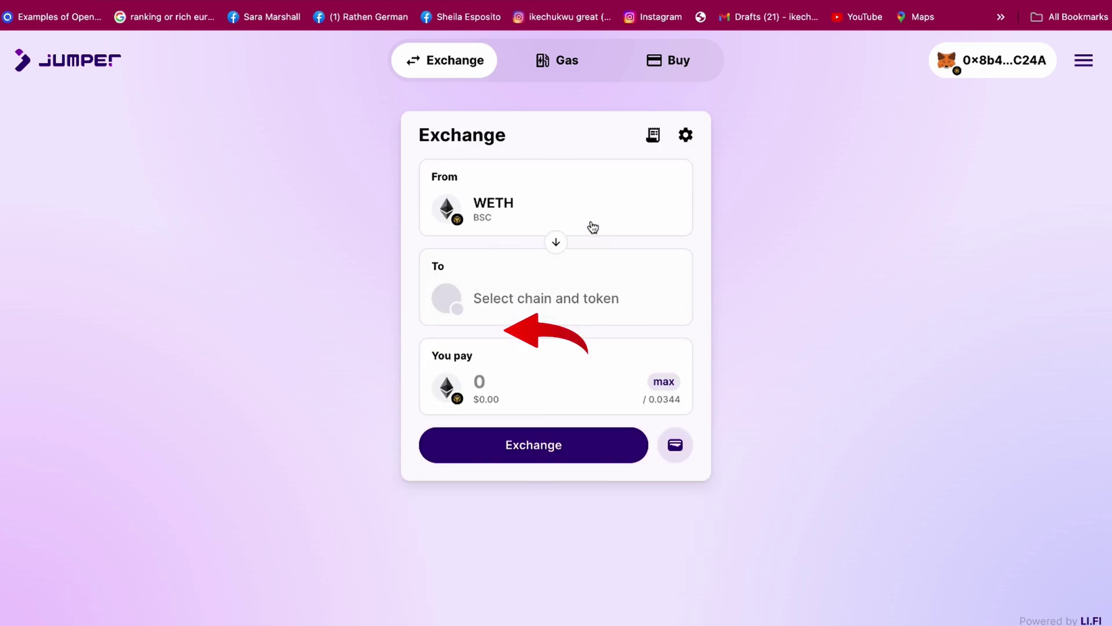
left_click(464, 303)
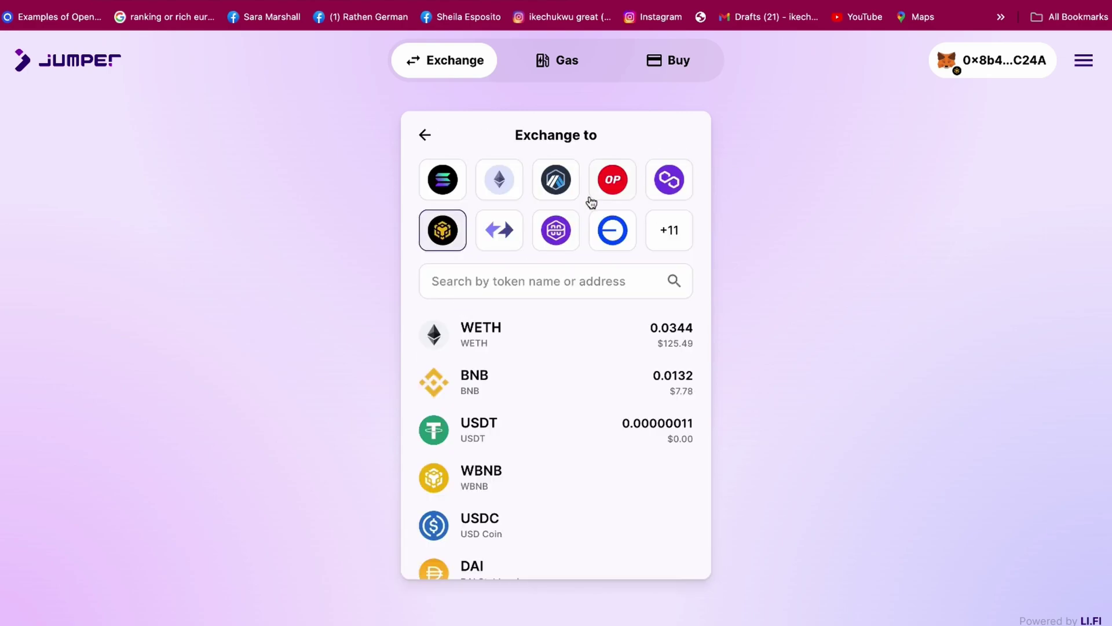
left_click(572, 181)
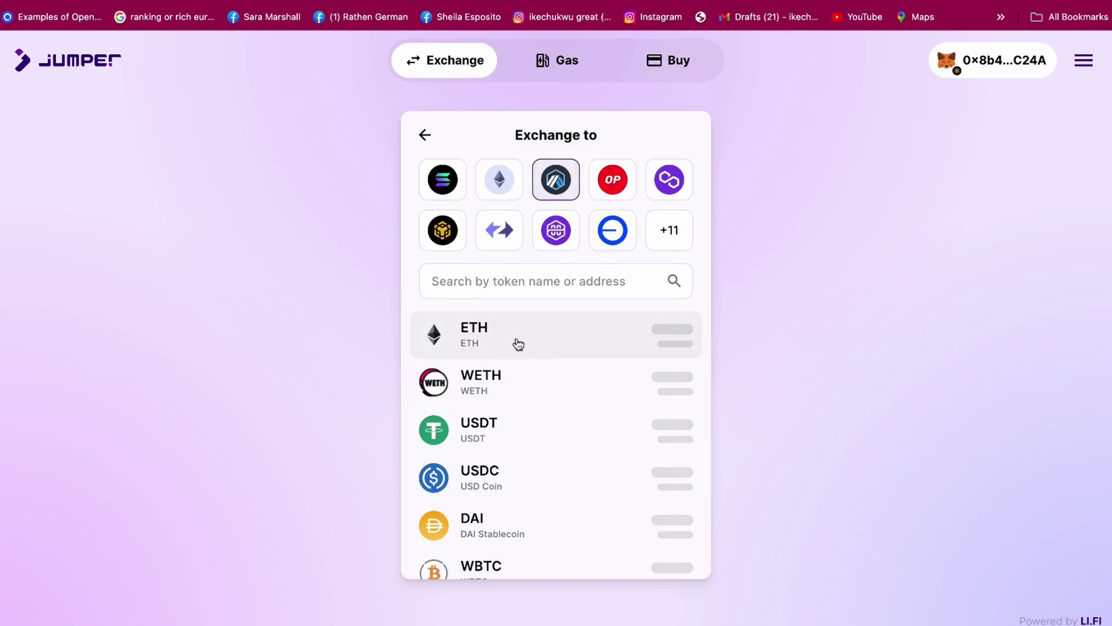
left_click(599, 331)
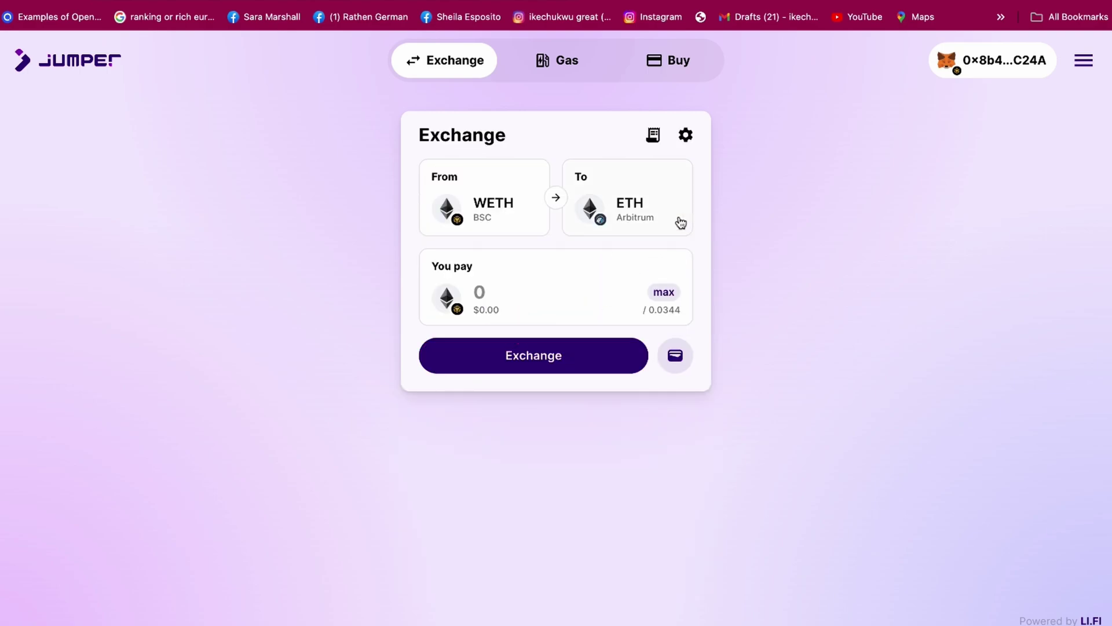
Start bridging the maximum WETH amount to Arbitrum and approve the requested ETH spending cap in MetaMask.
left_click(666, 294)
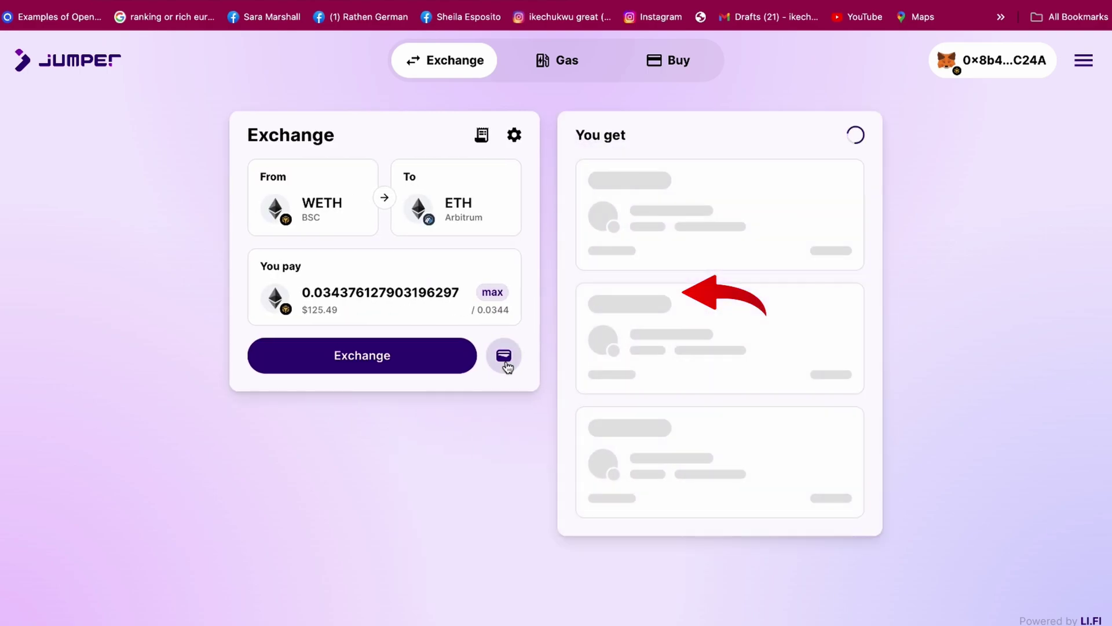
left_click(365, 366)
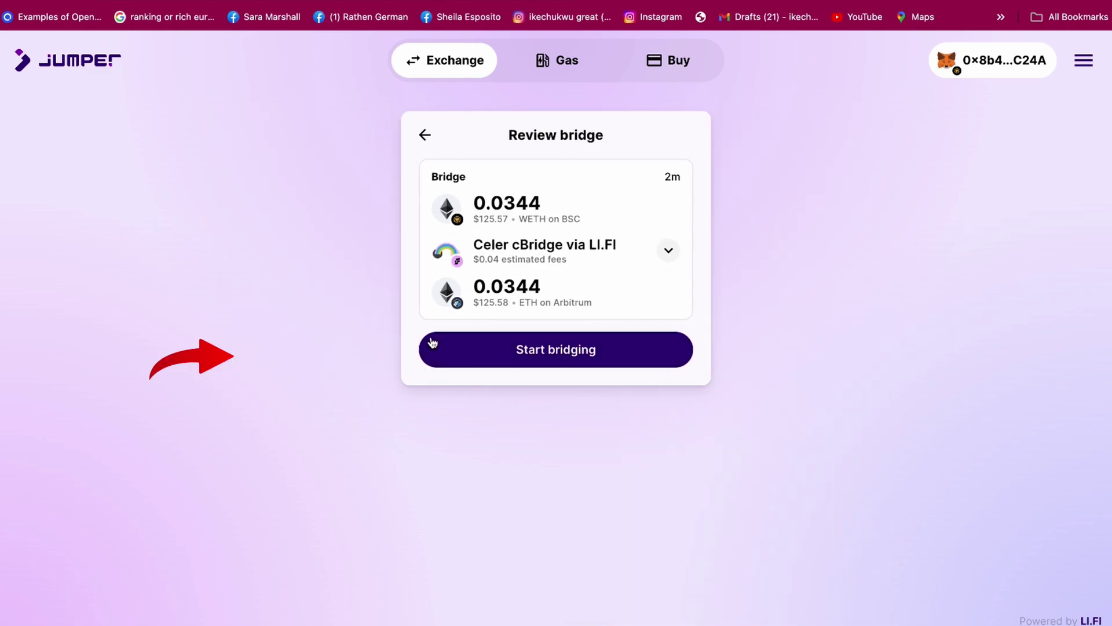
left_click(576, 354)
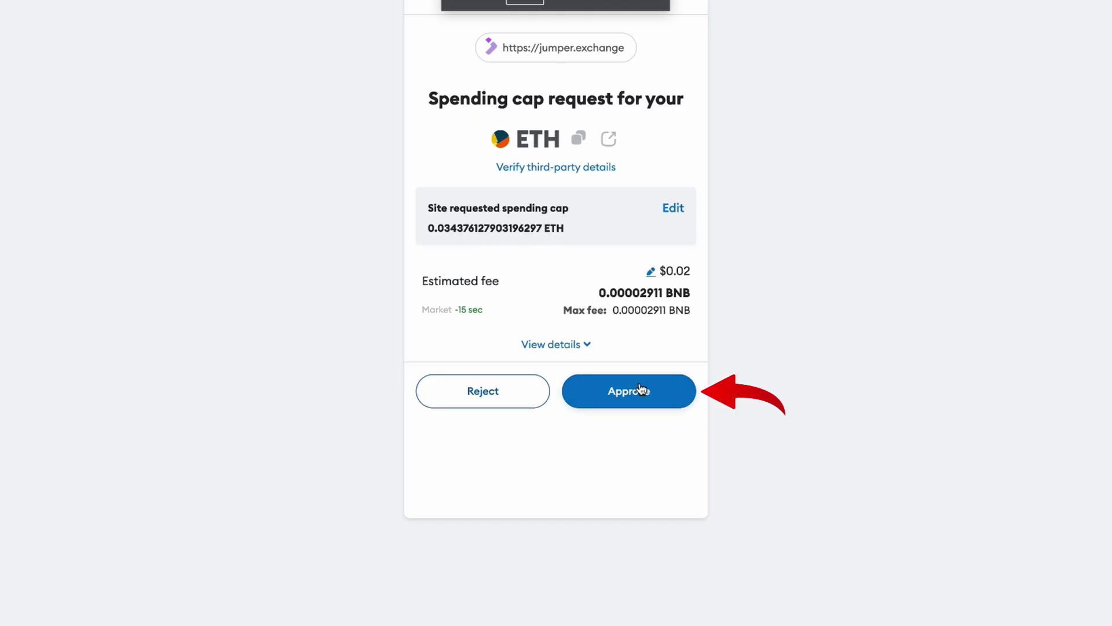
left_click(640, 389)
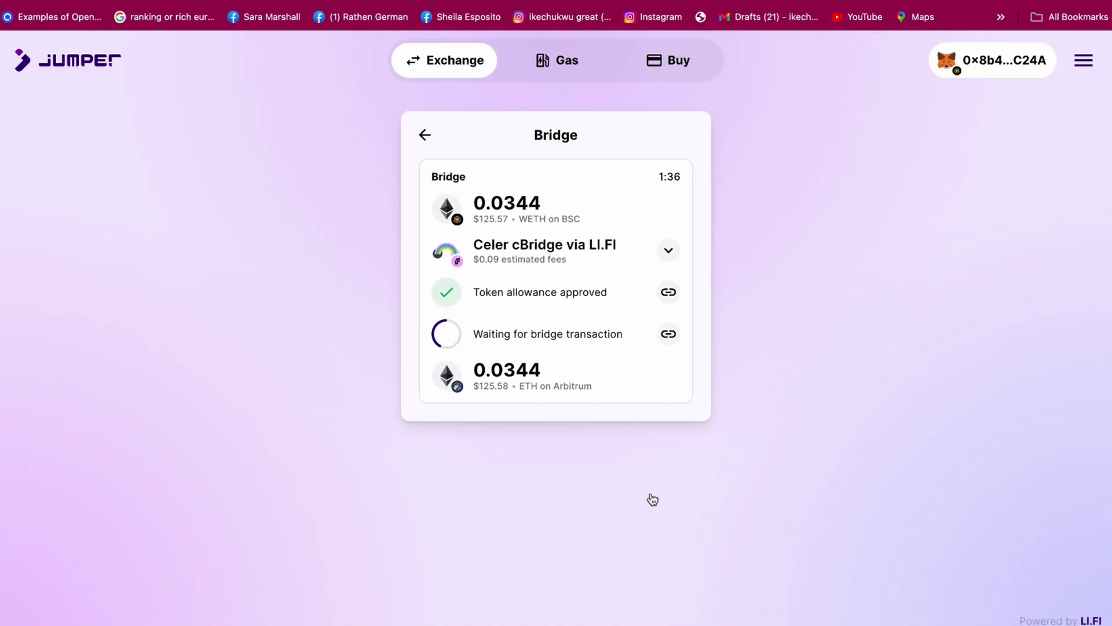